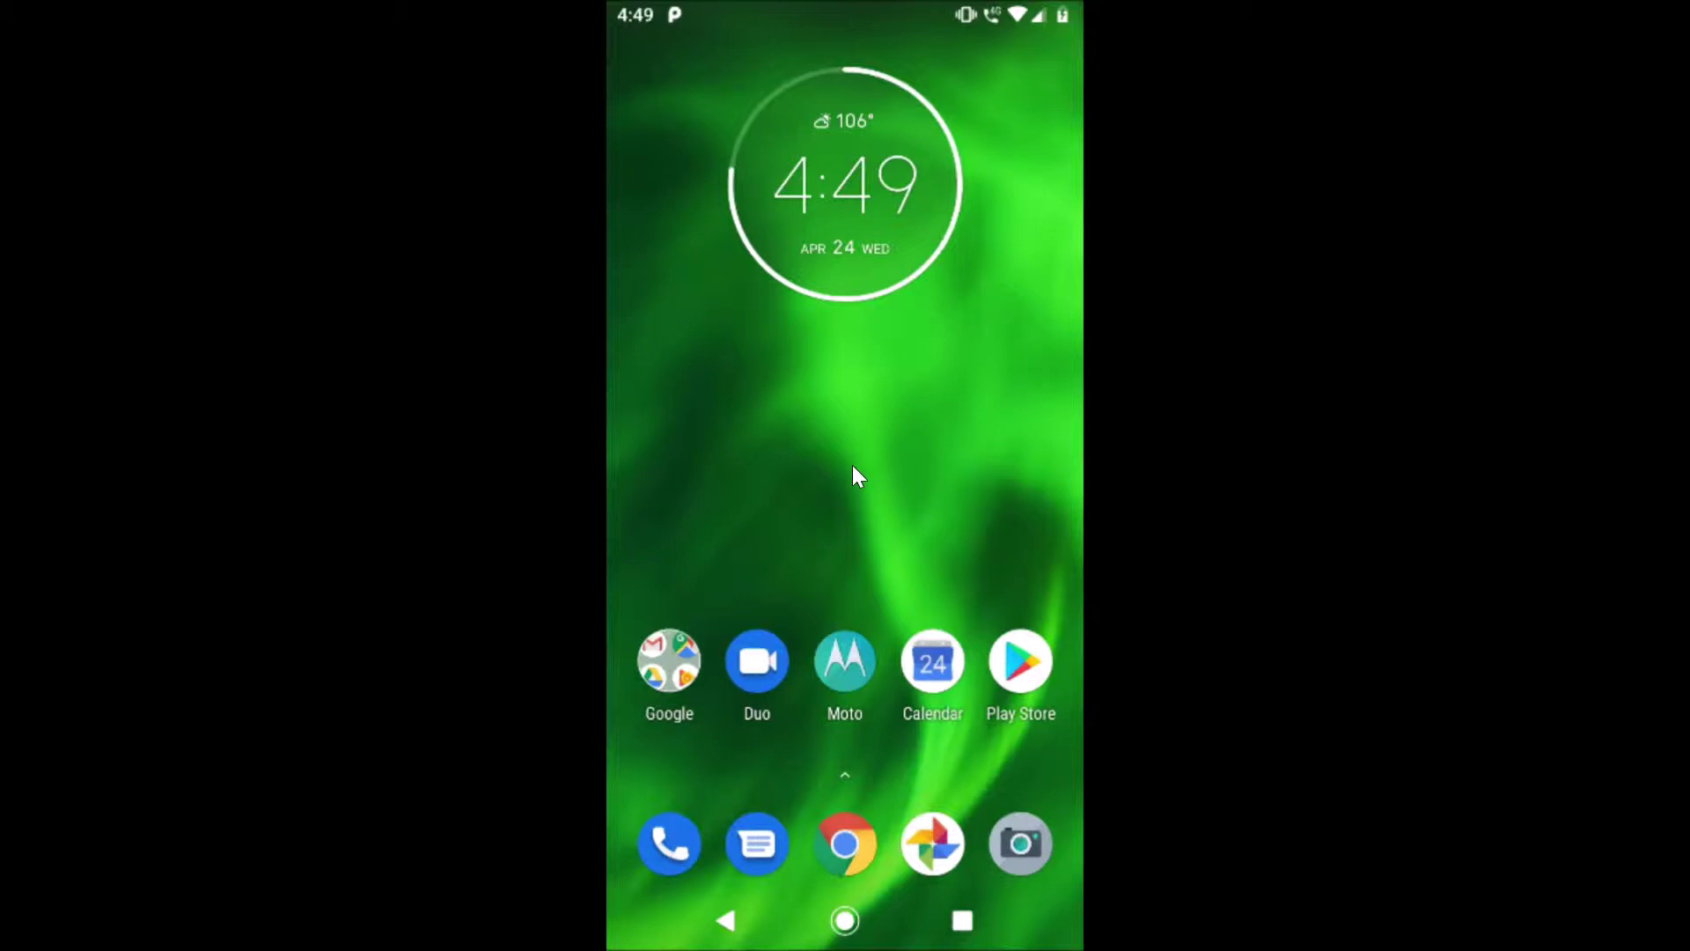
Step: Search the Google Play Store for 'telegram'
left_click(1026, 658)
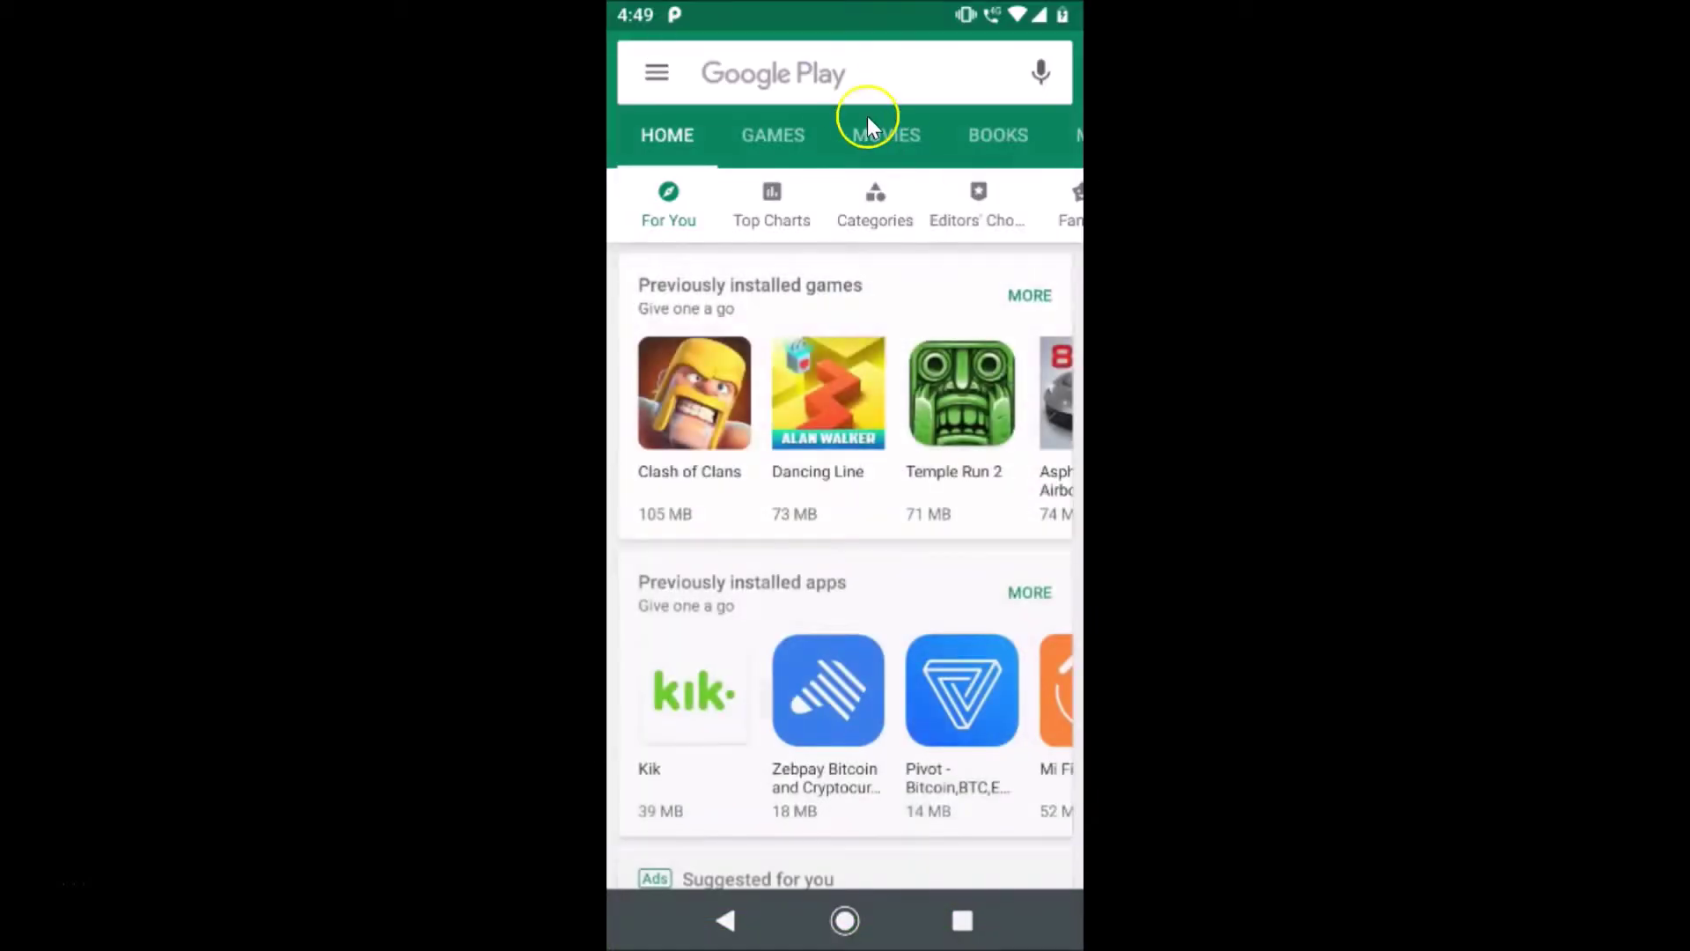
left_click(831, 91)
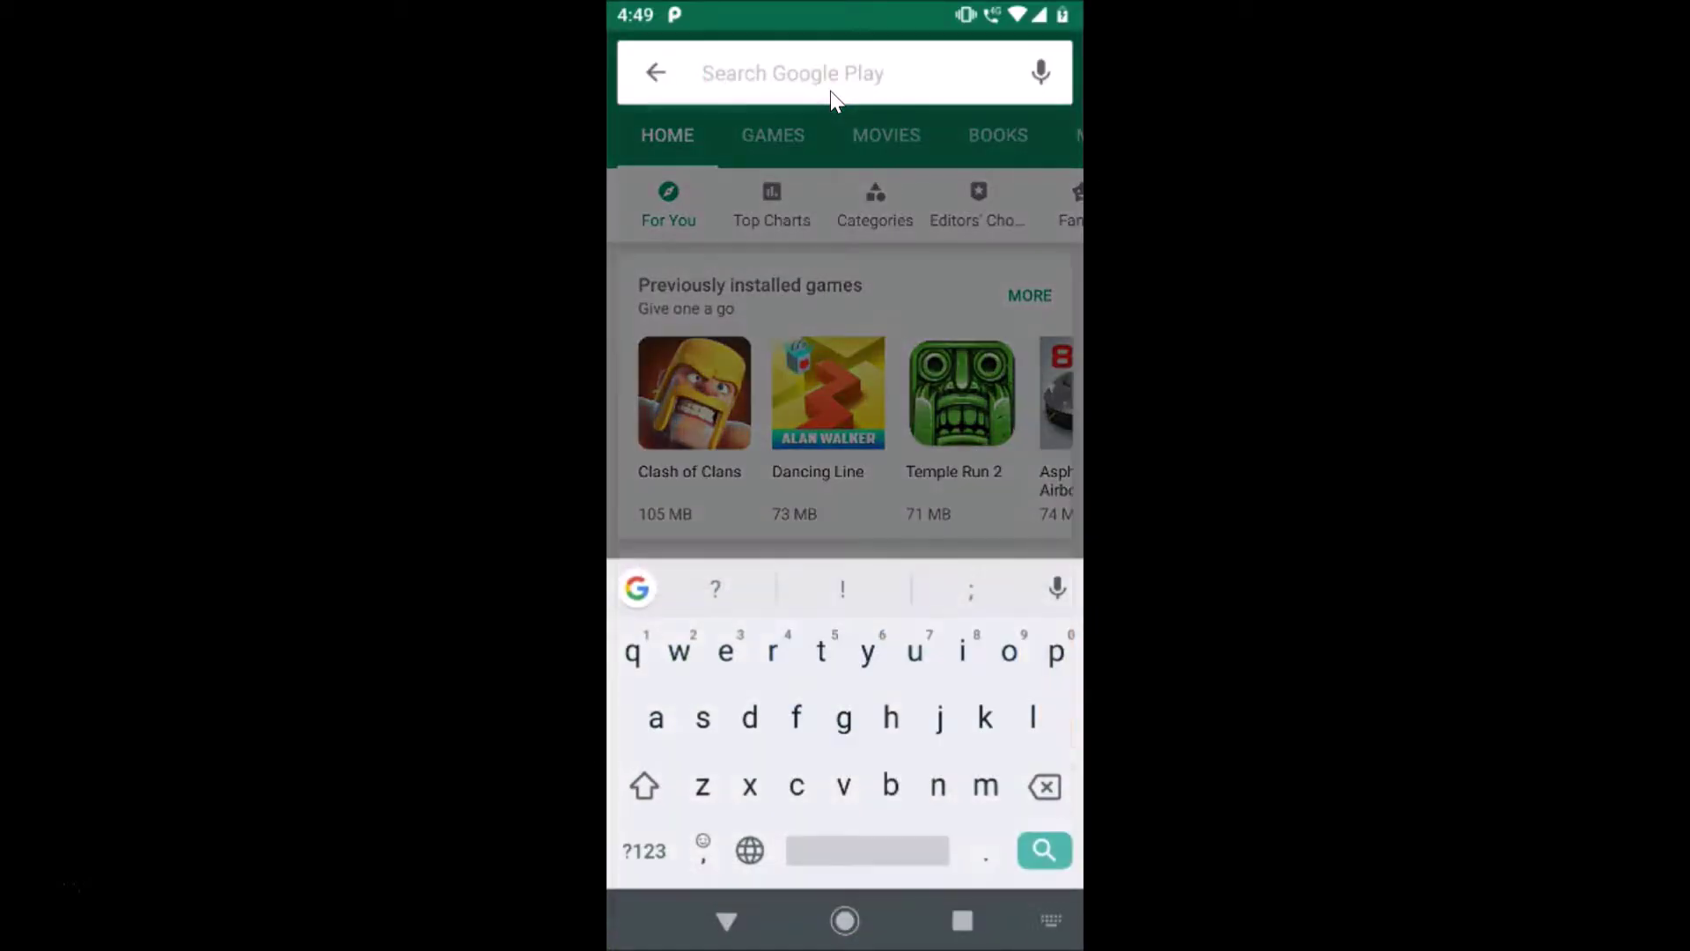
type("teleh")
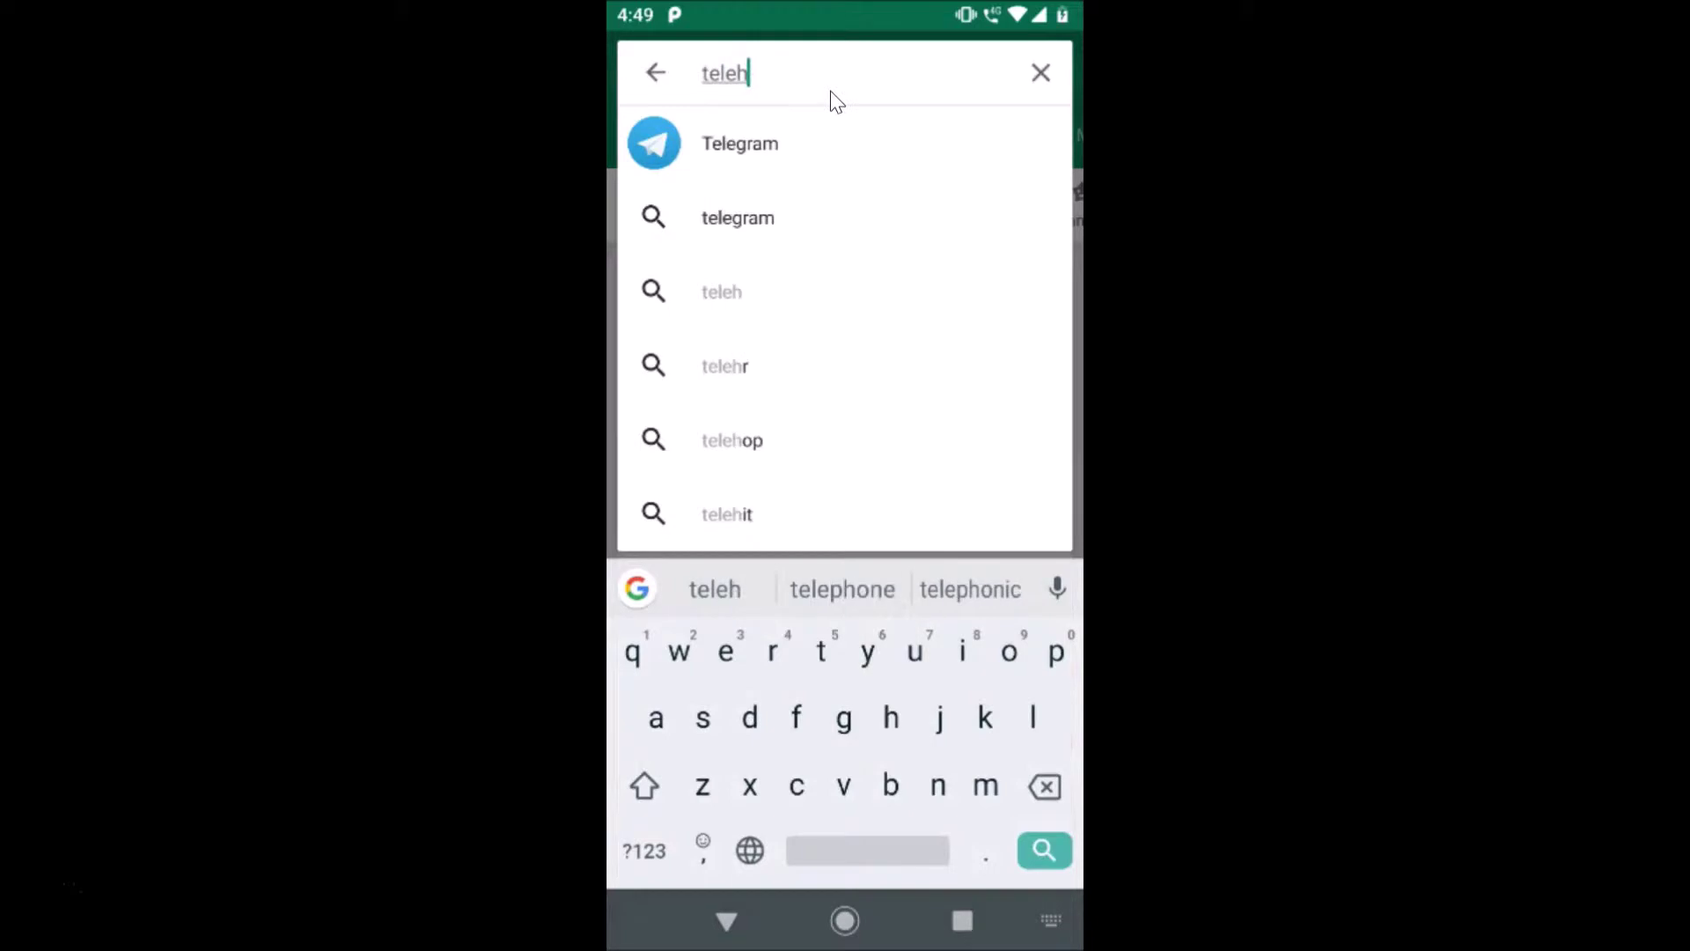
key("BackSpace")
type("gr")
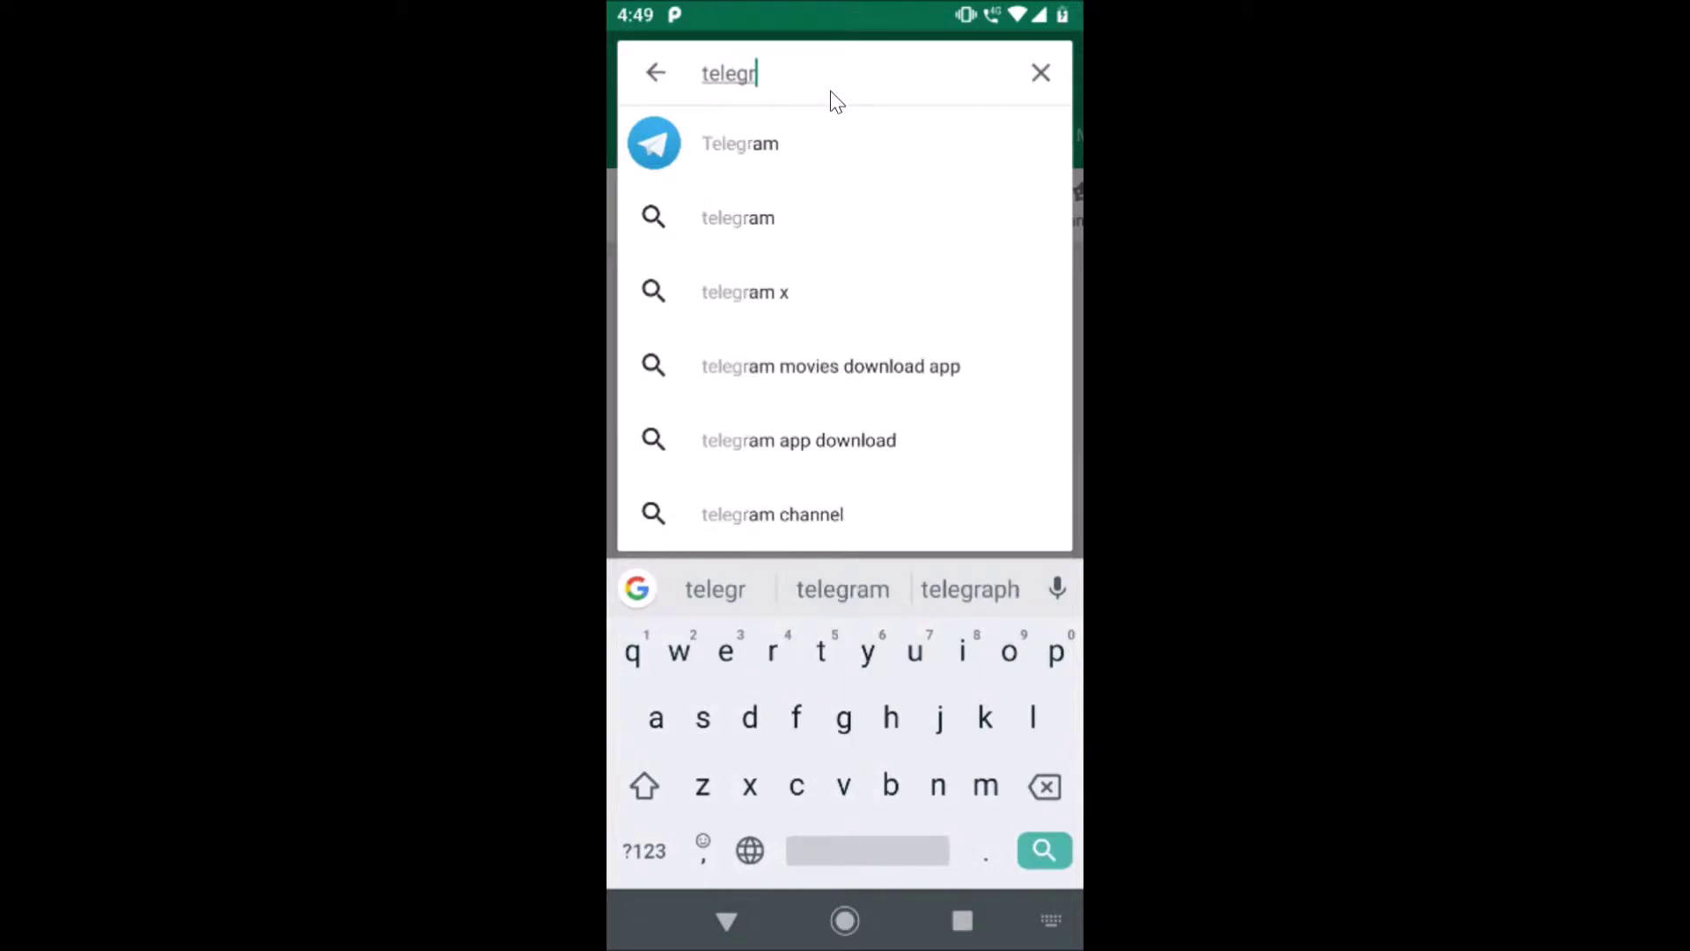
type("am")
Step: Open Telegram's store page, confirm it's installed, and return to the home screen
left_click(717, 146)
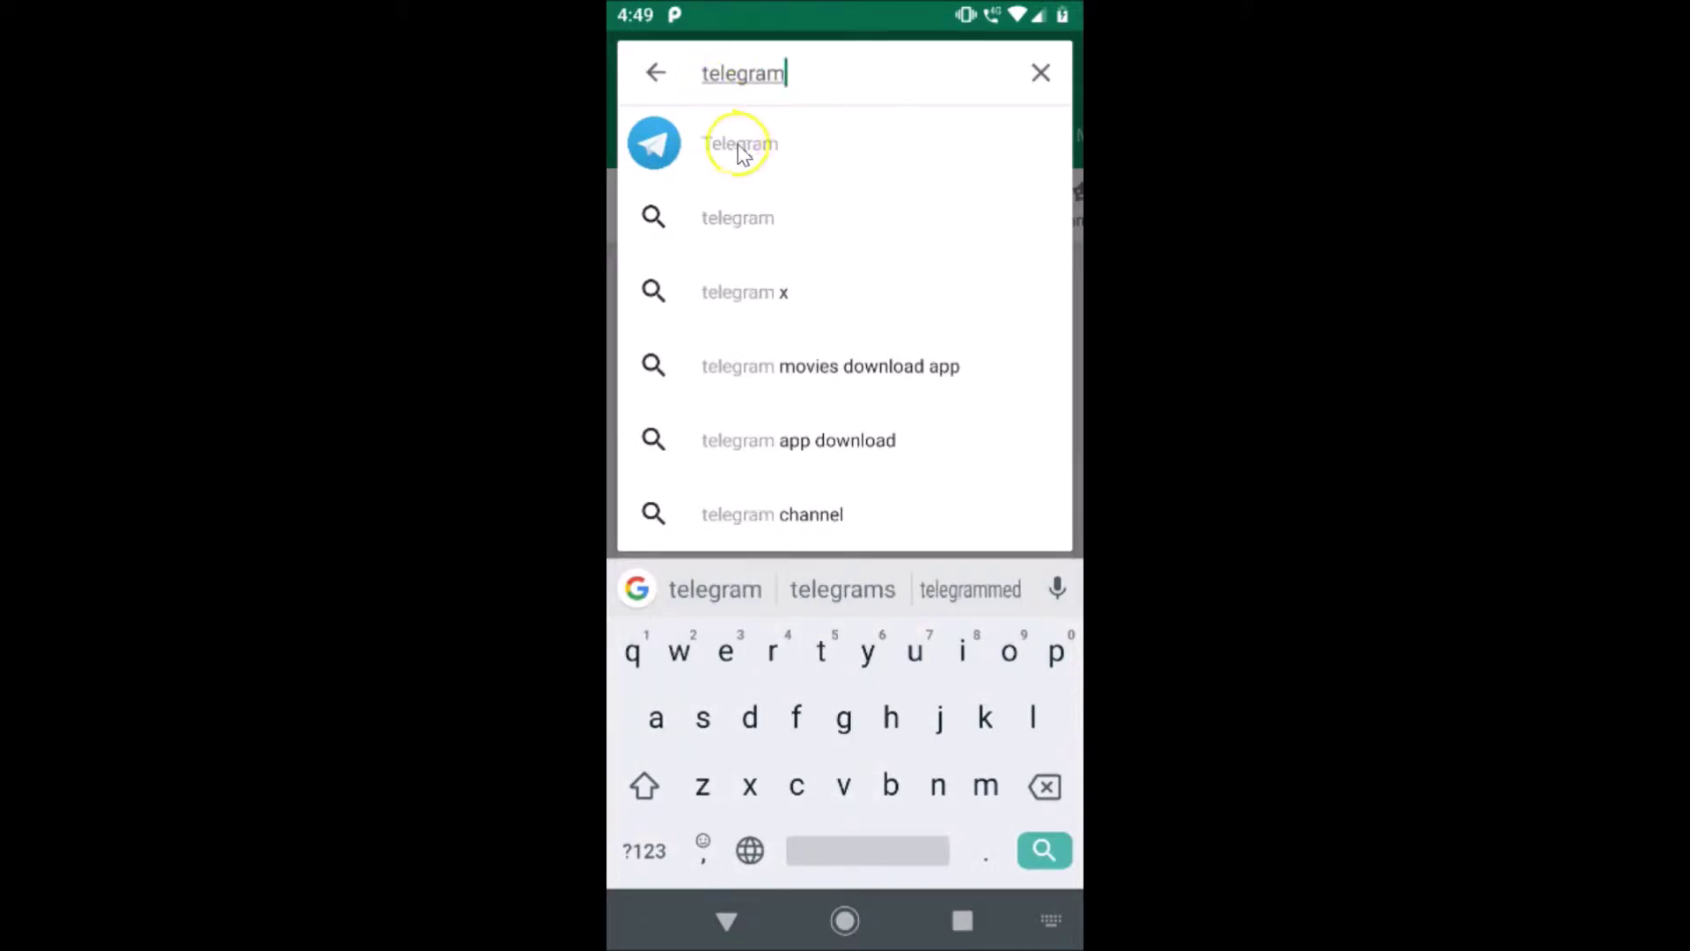
left_click(757, 143)
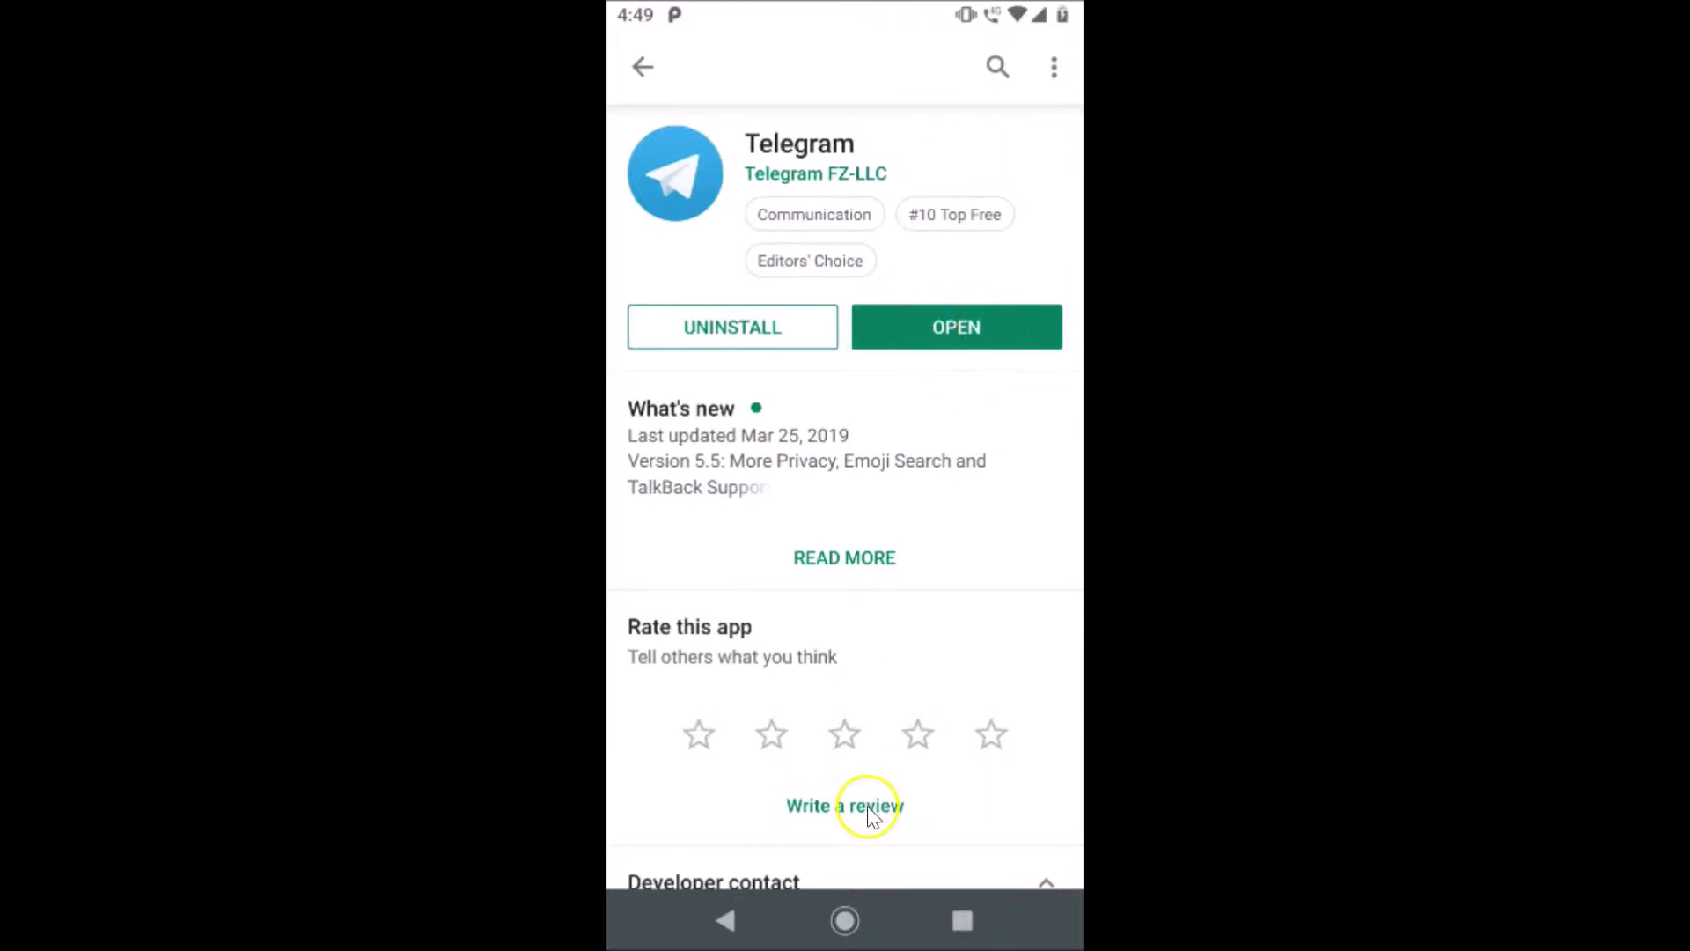
left_click(847, 920)
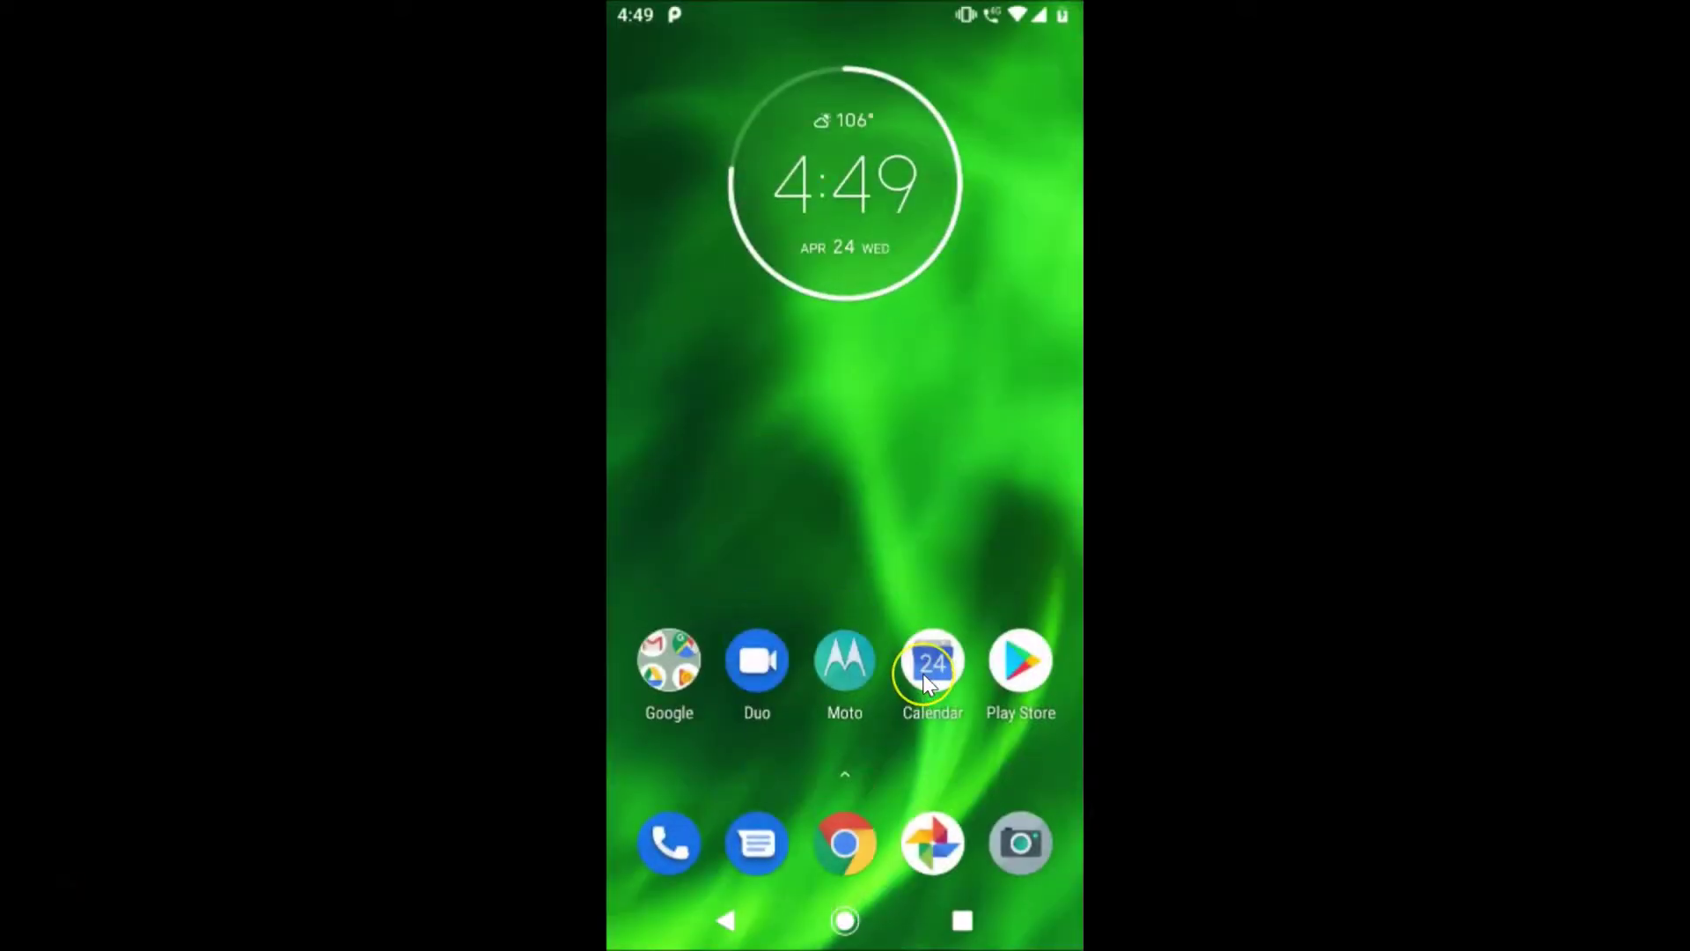
Step: Swipe to the next home page and launch Telegram
scroll(922, 669, "down", 1)
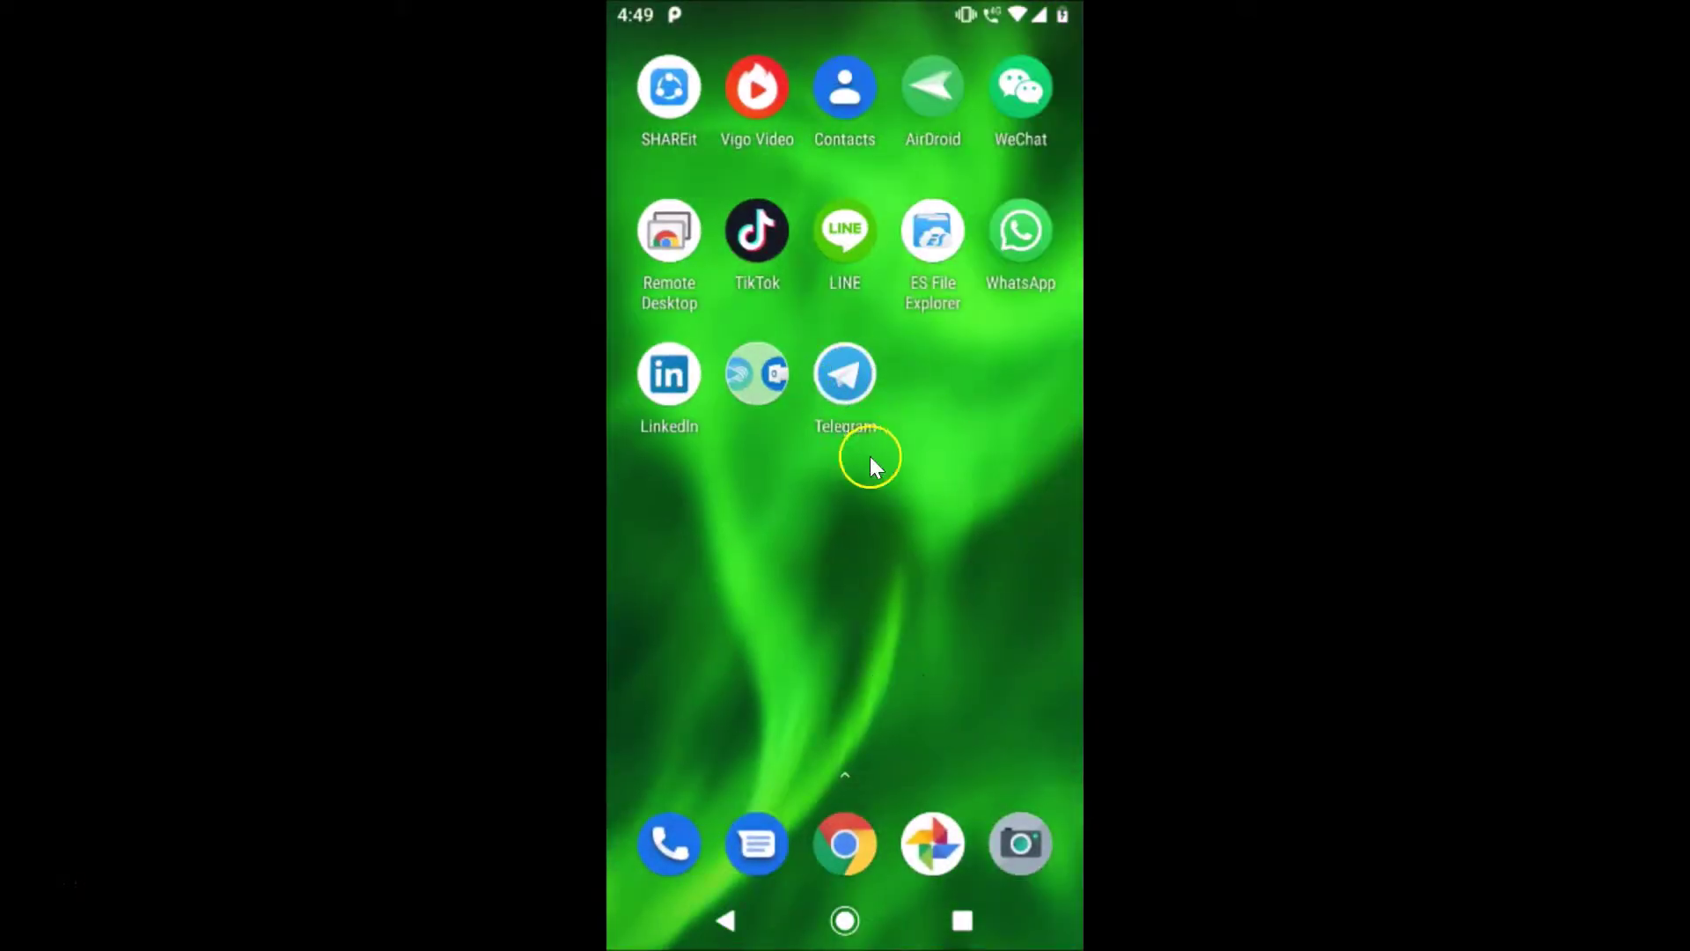
left_click(849, 393)
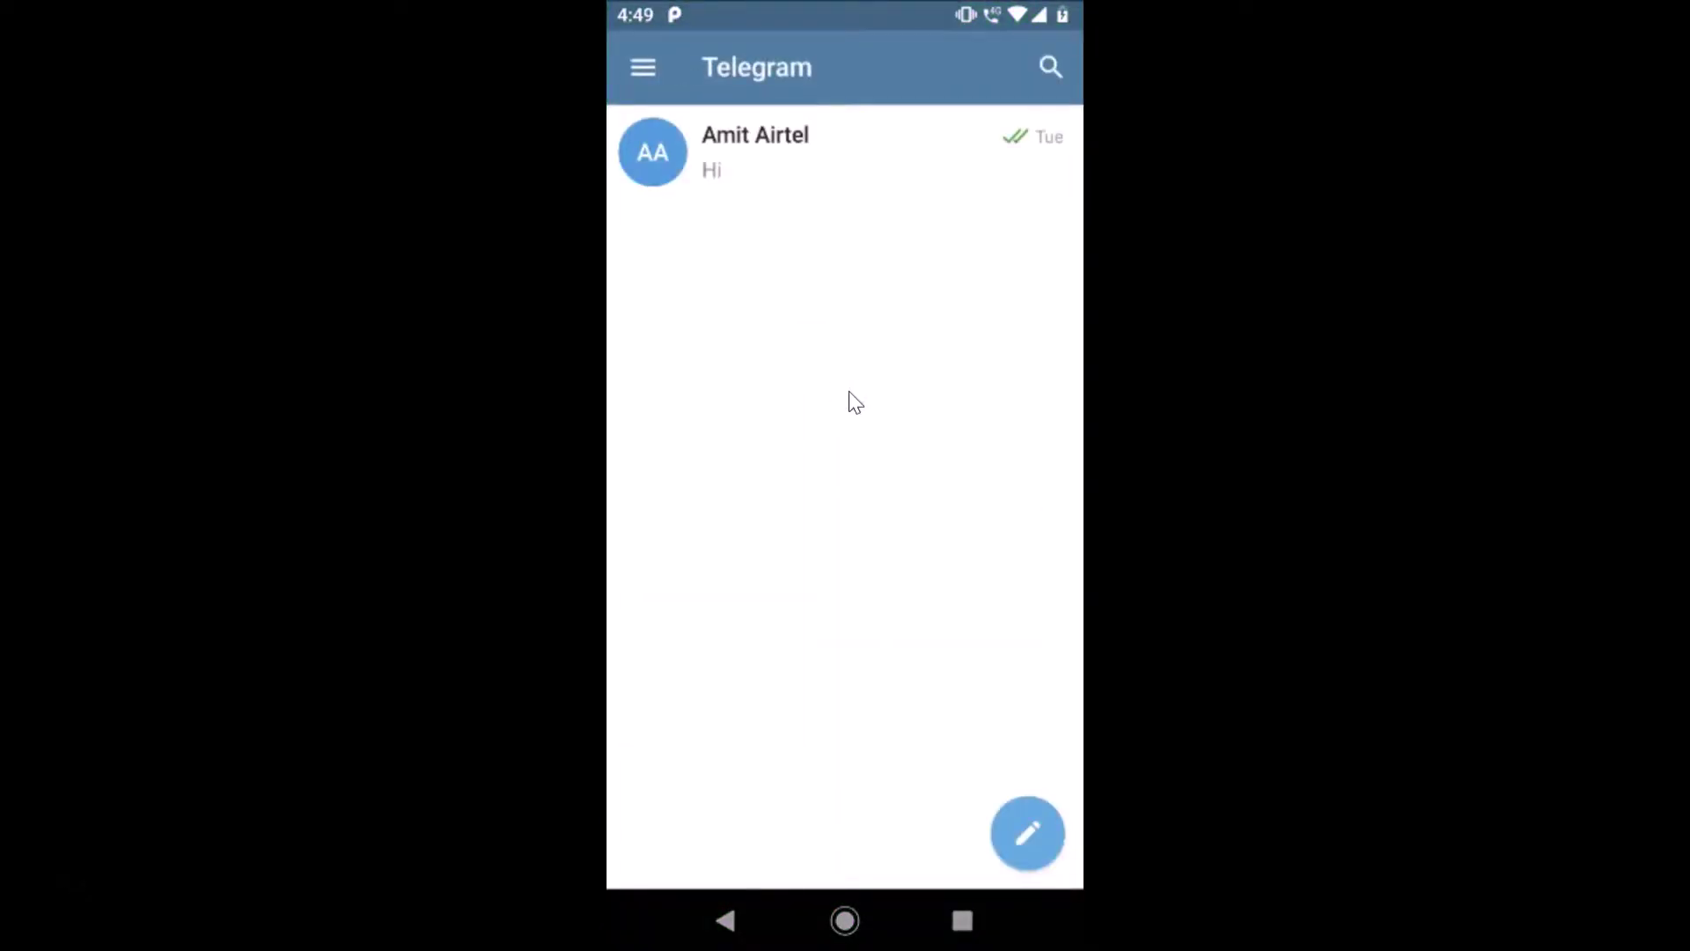
left_click(911, 146)
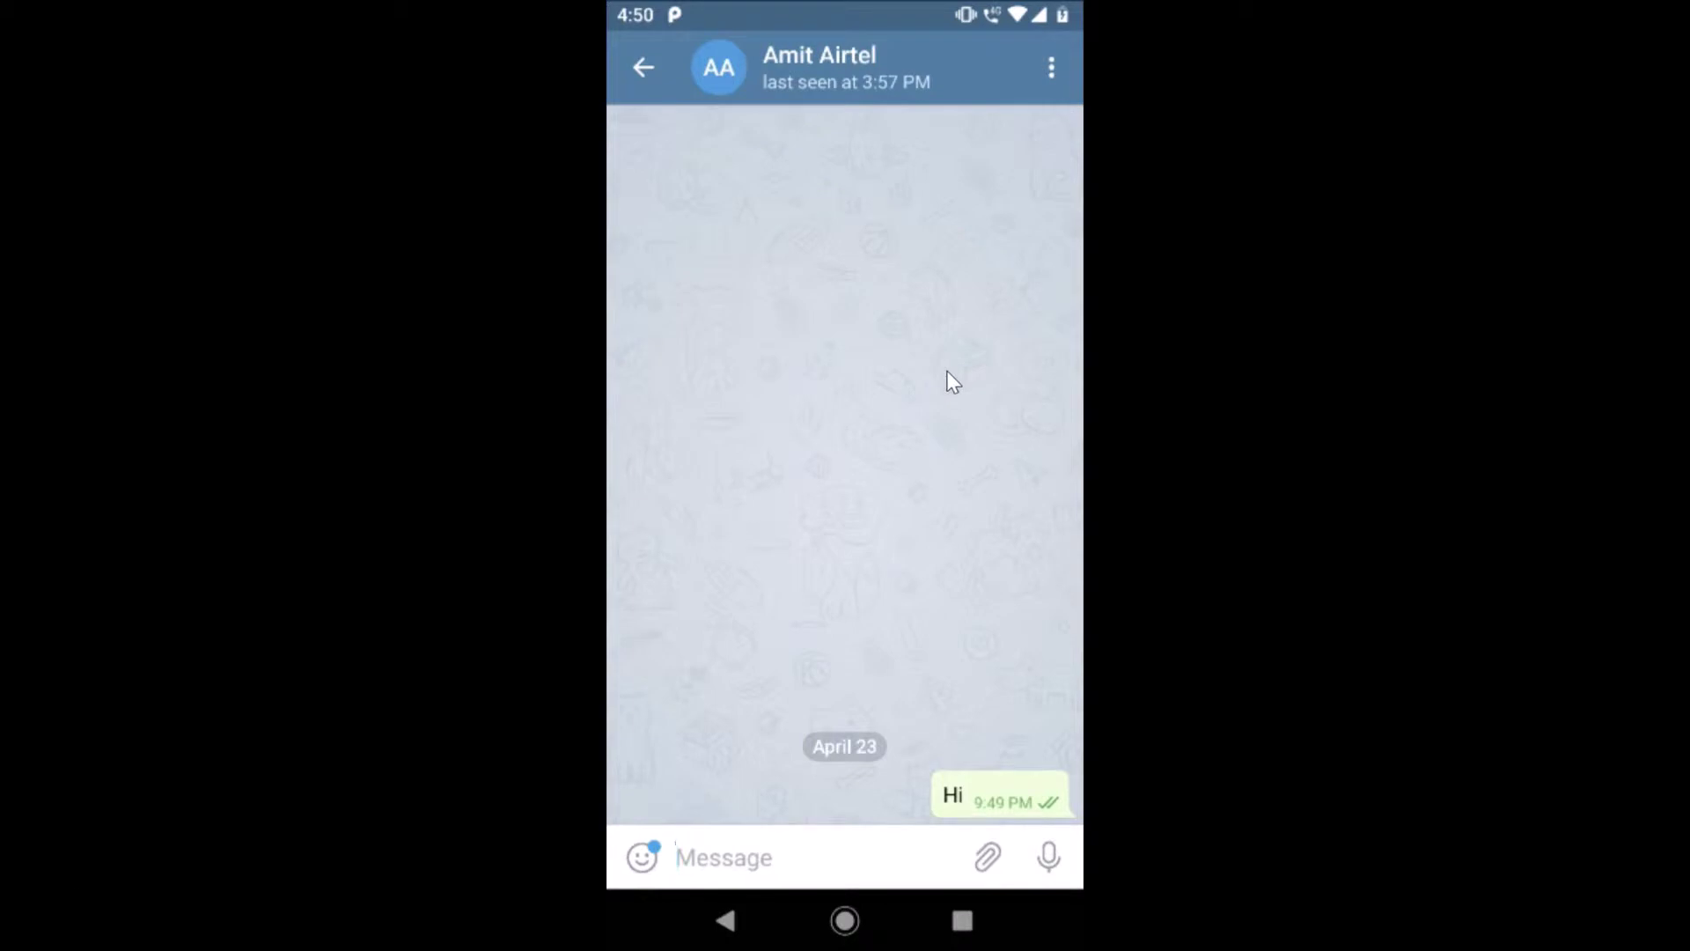
left_click(642, 64)
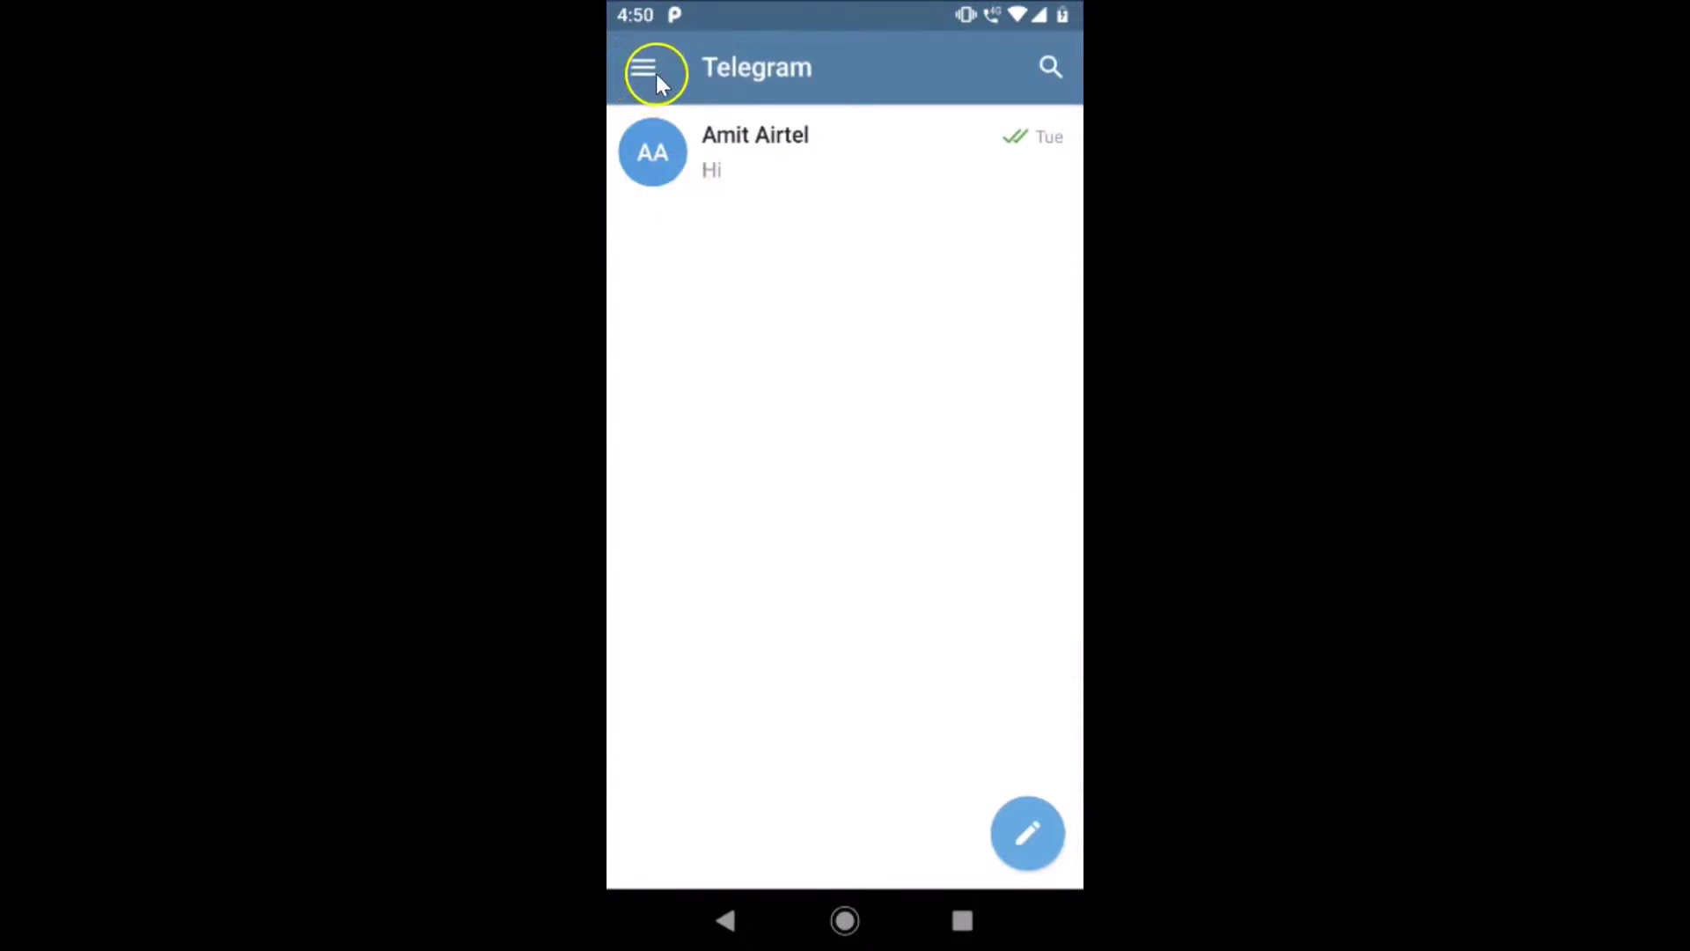
Step: Go to Settings > Chat Settings > Chat Background
left_click(645, 69)
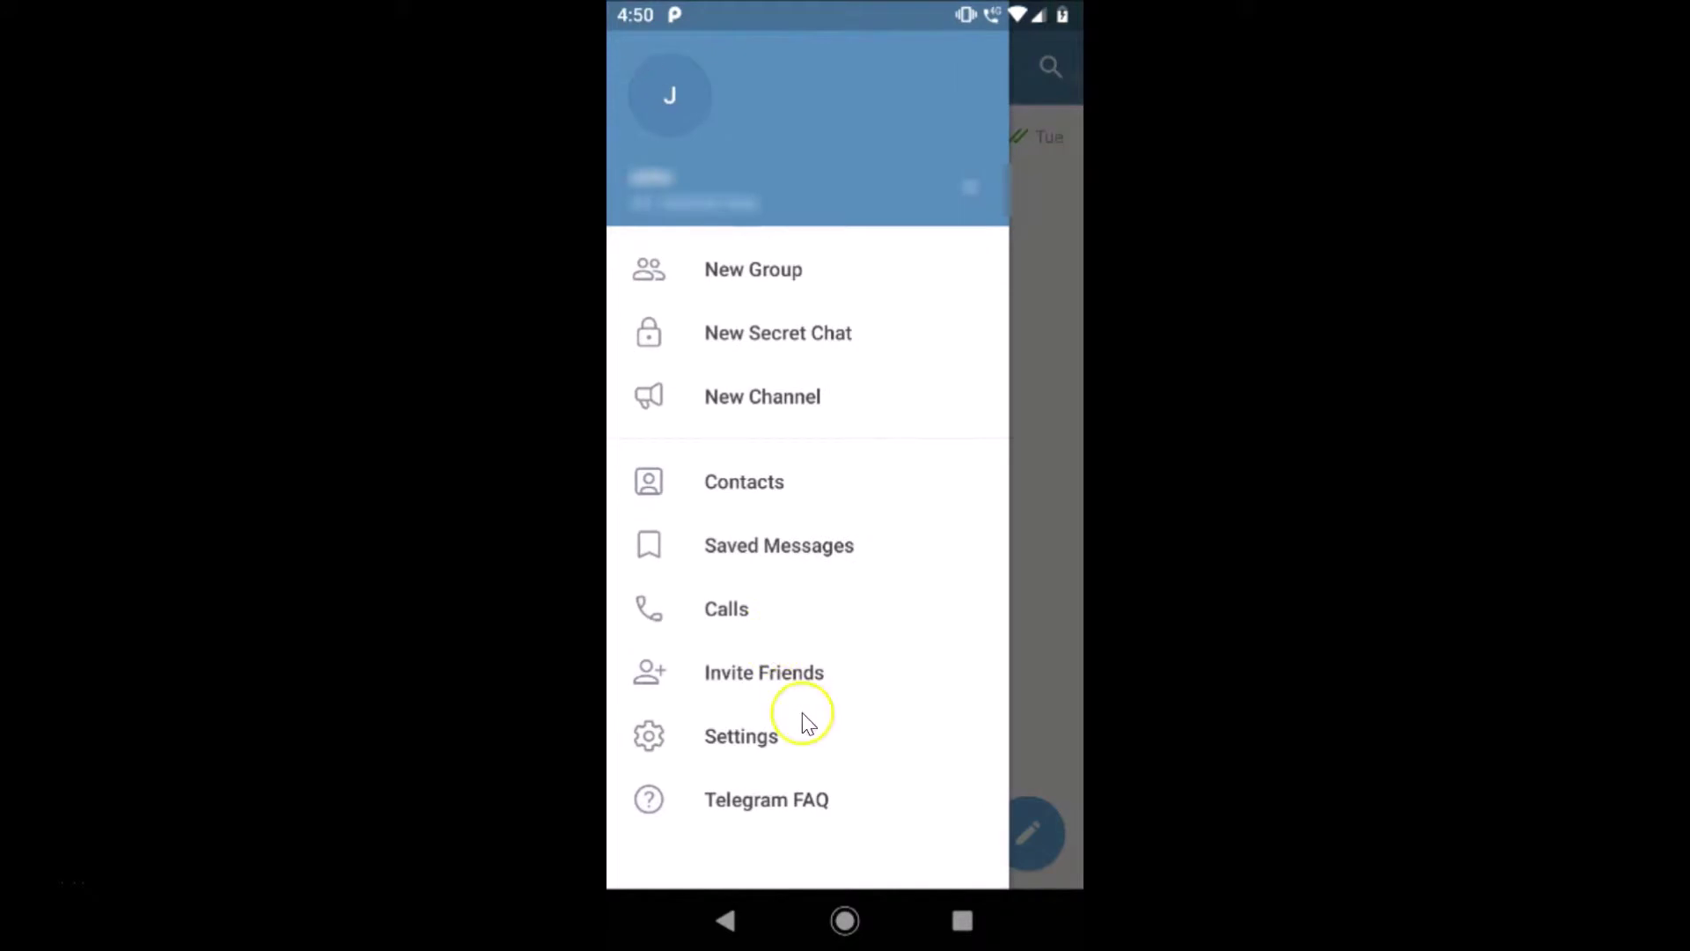
left_click(774, 734)
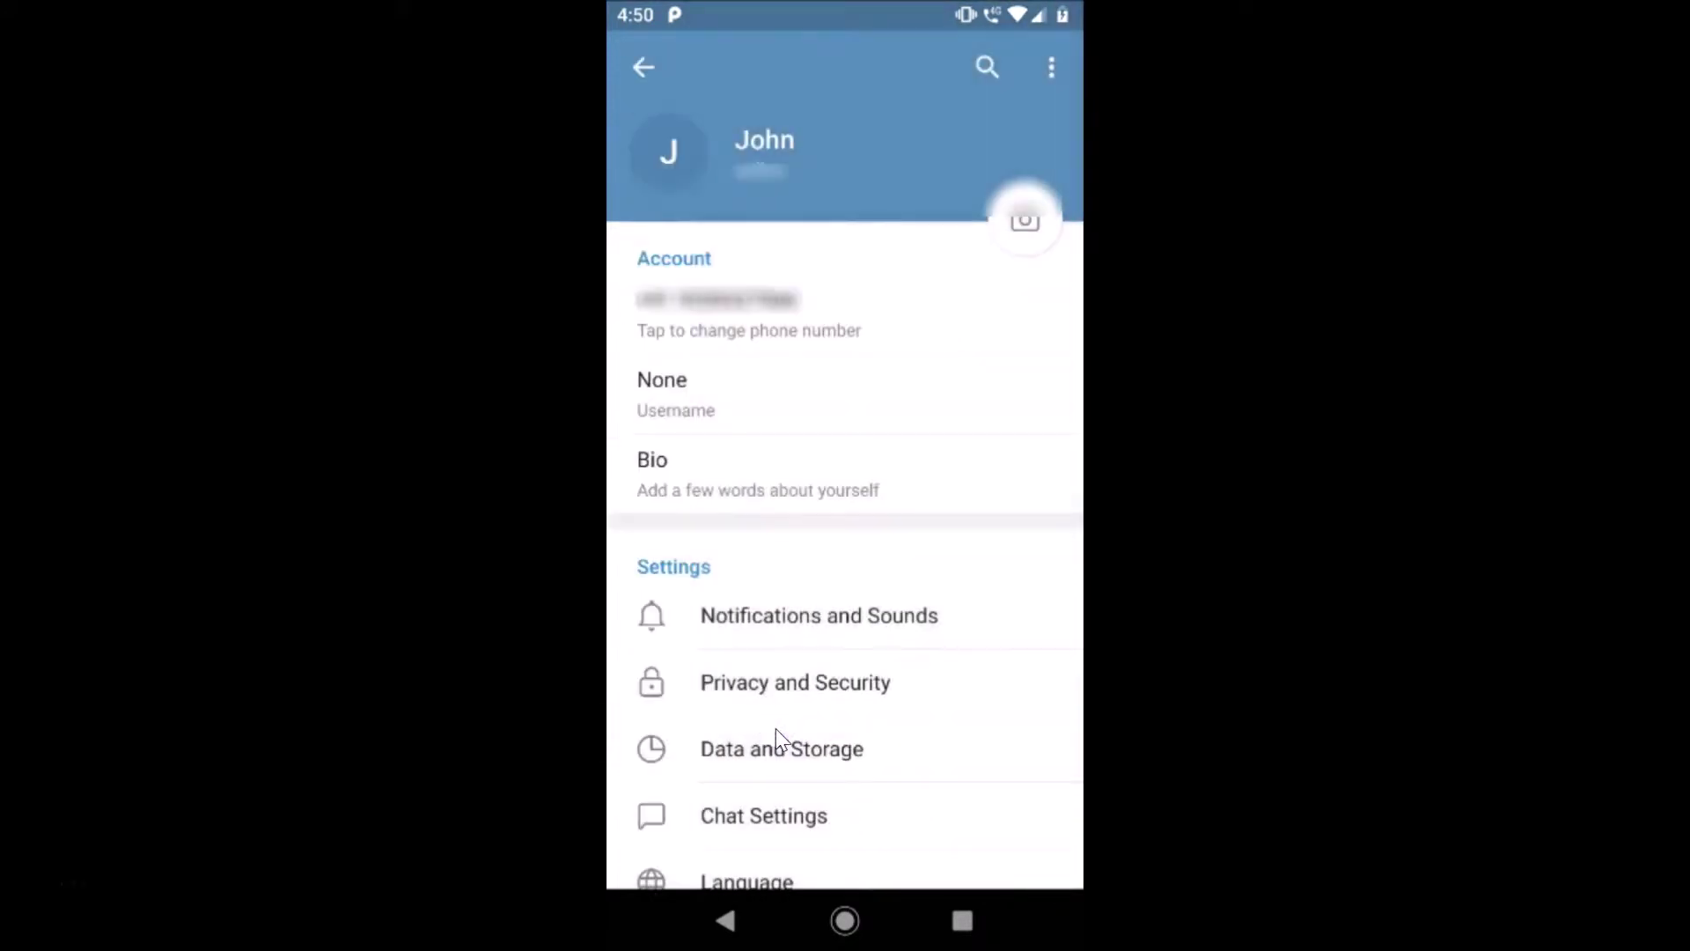
left_click(752, 822)
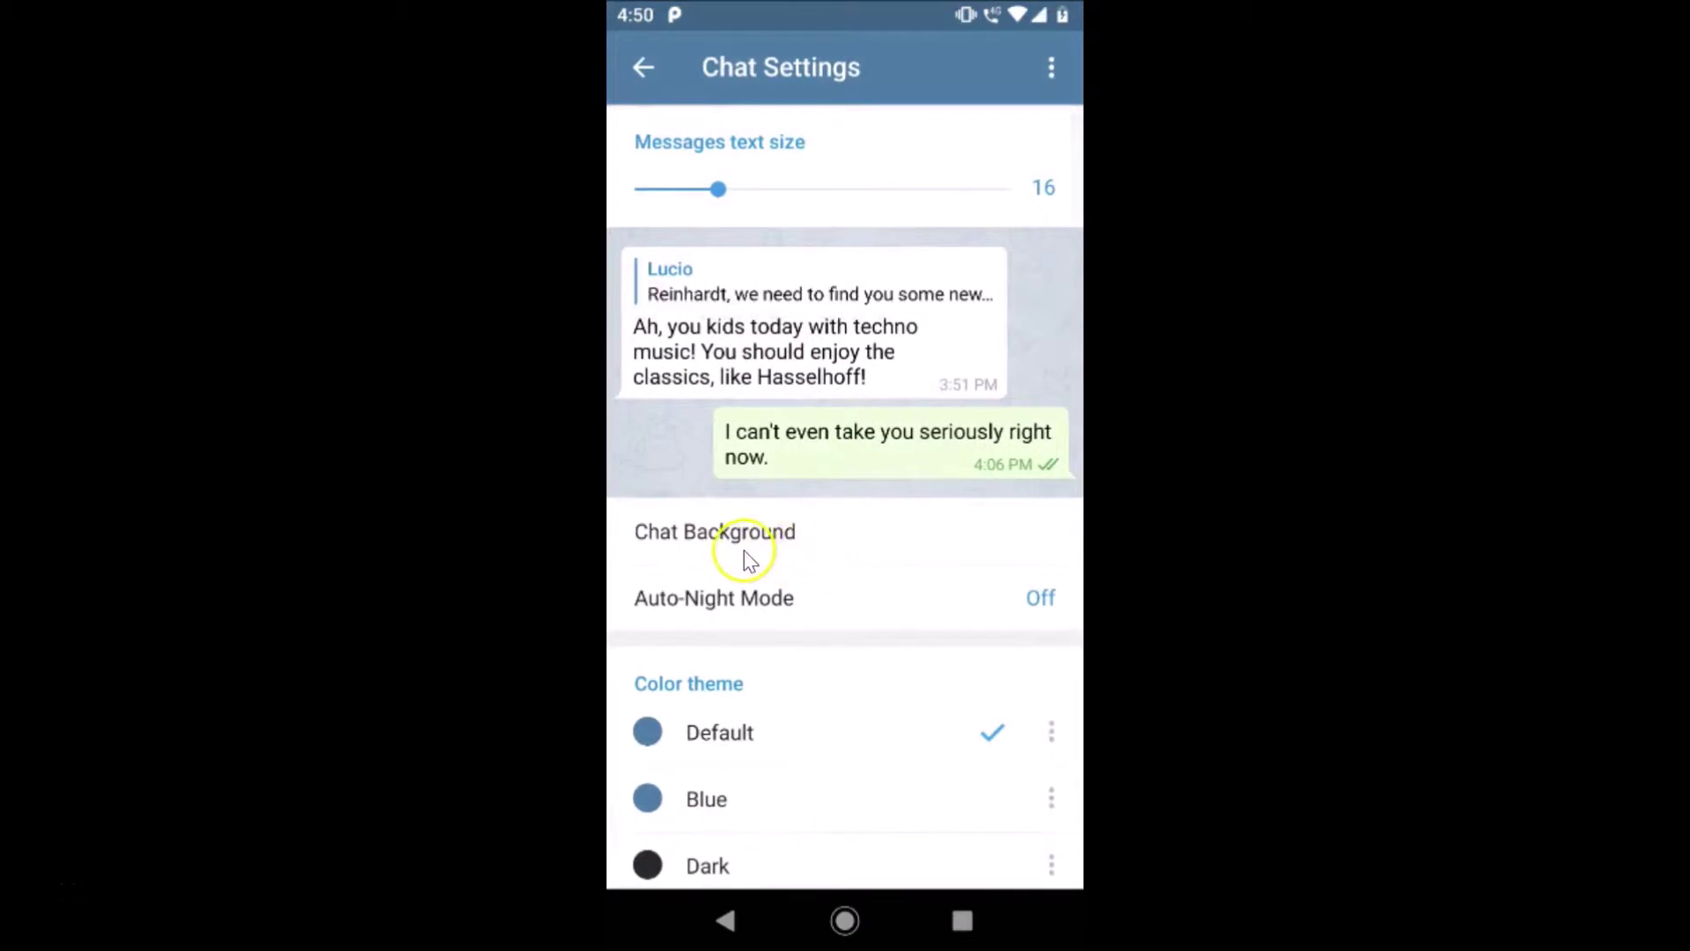
left_click(789, 540)
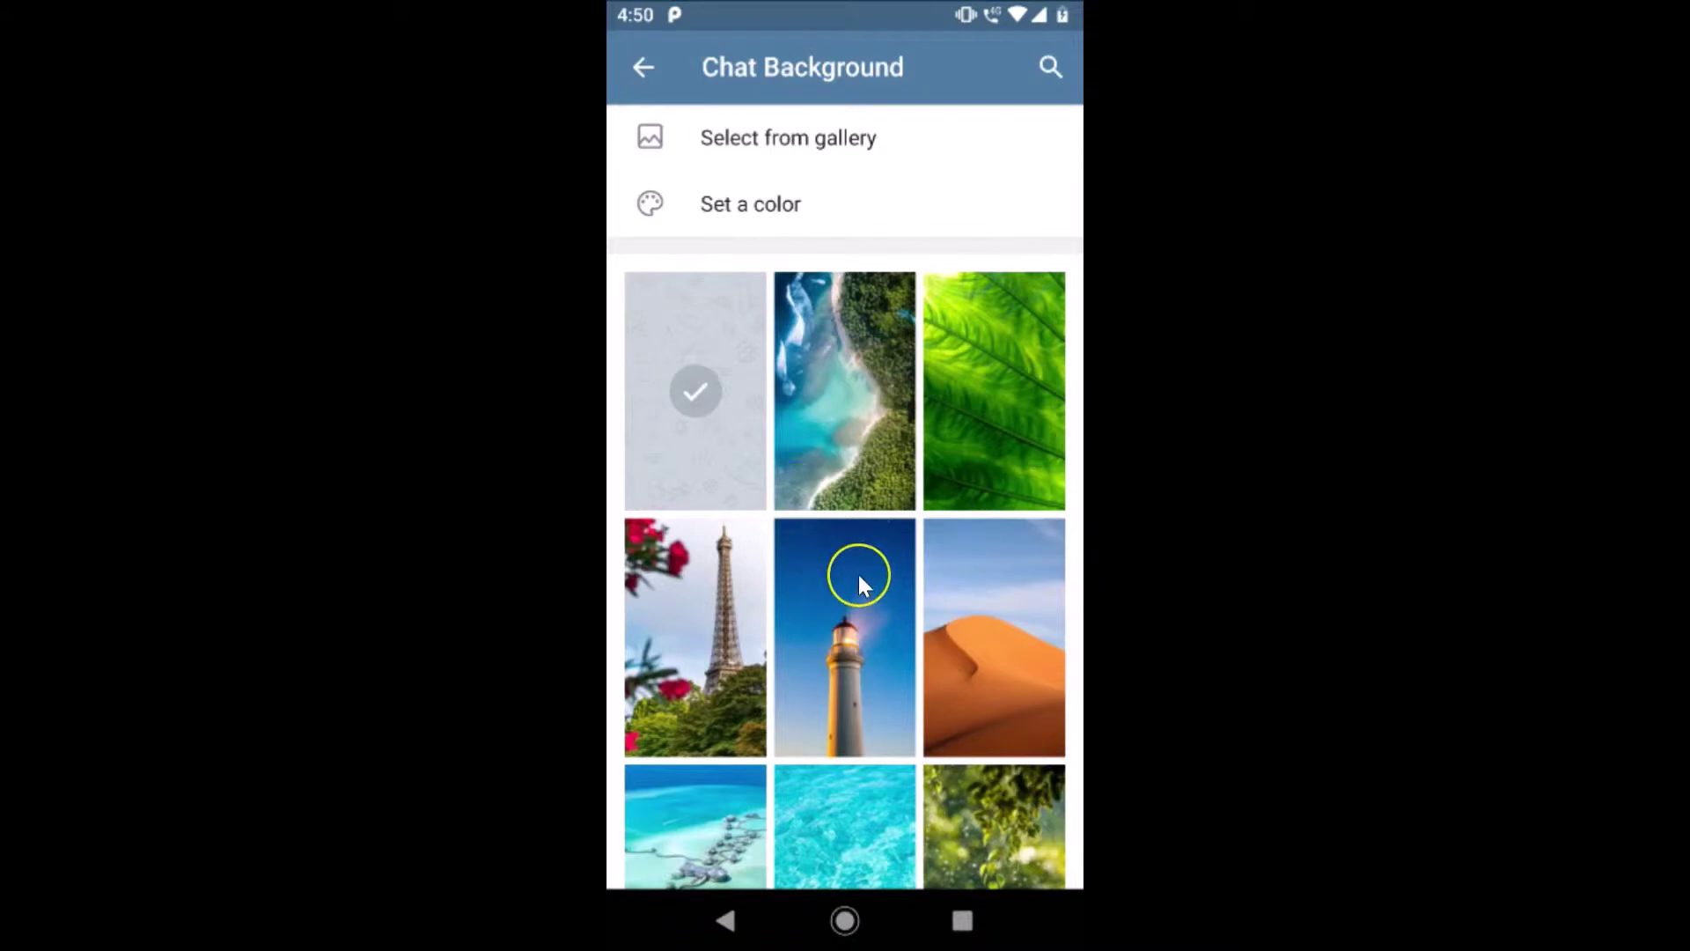
Step: Browse the wallpaper grid and preview the blue space nebula wallpaper
scroll(858, 572, "down", 4)
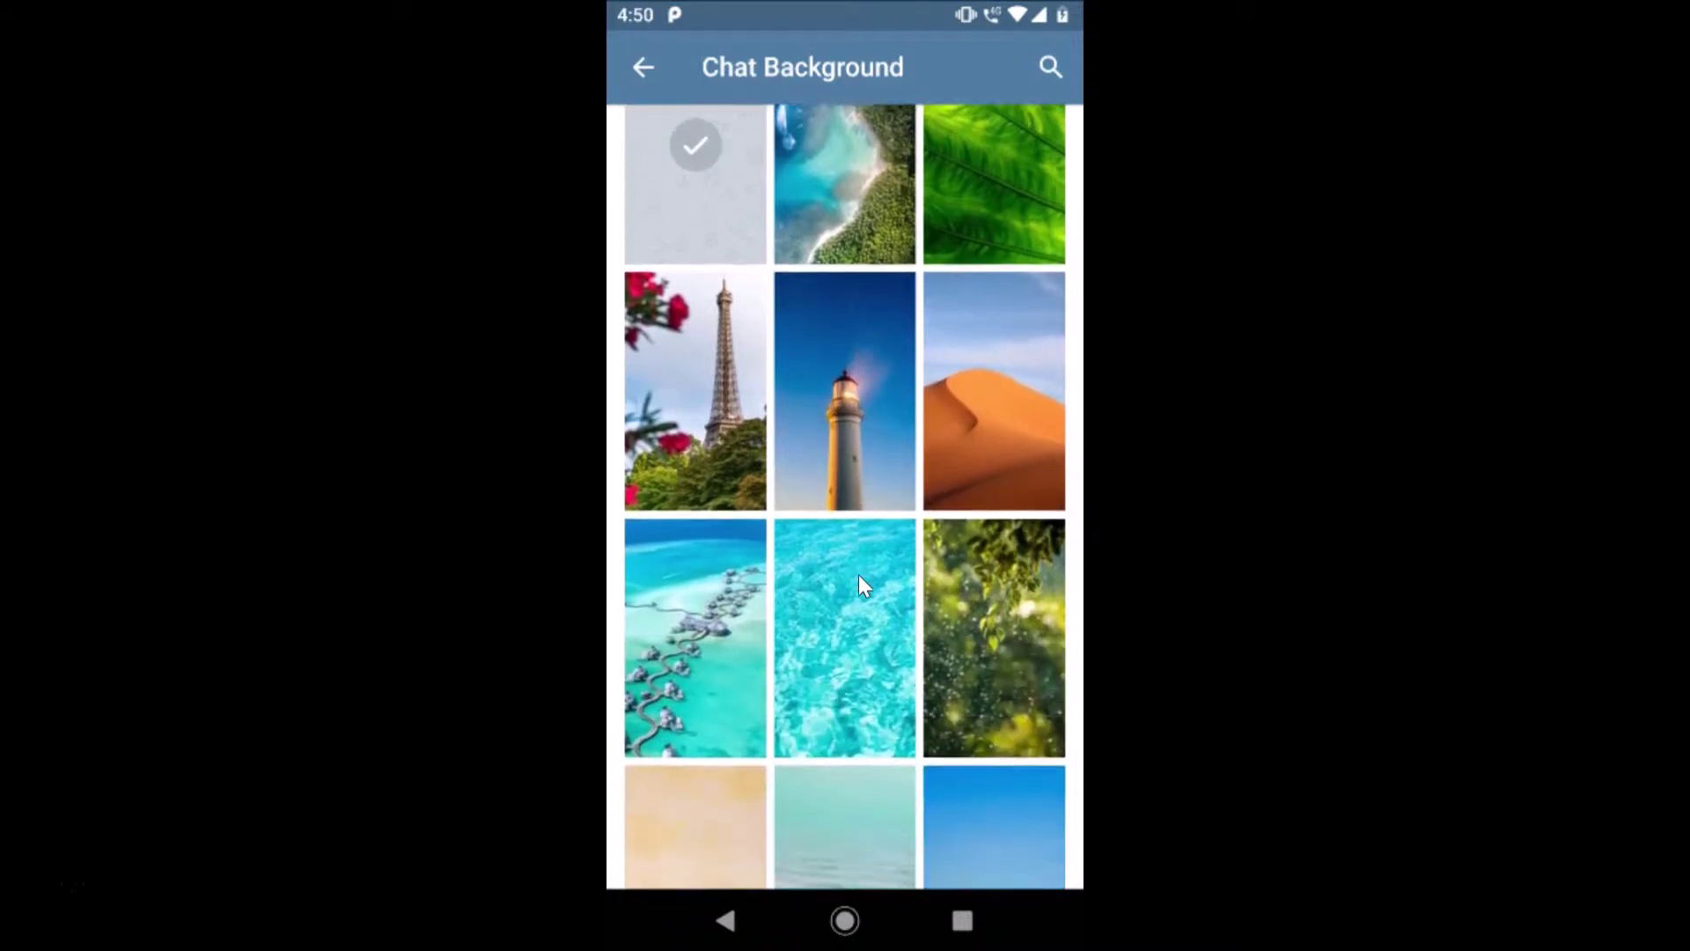
scroll(858, 574, "down", 10)
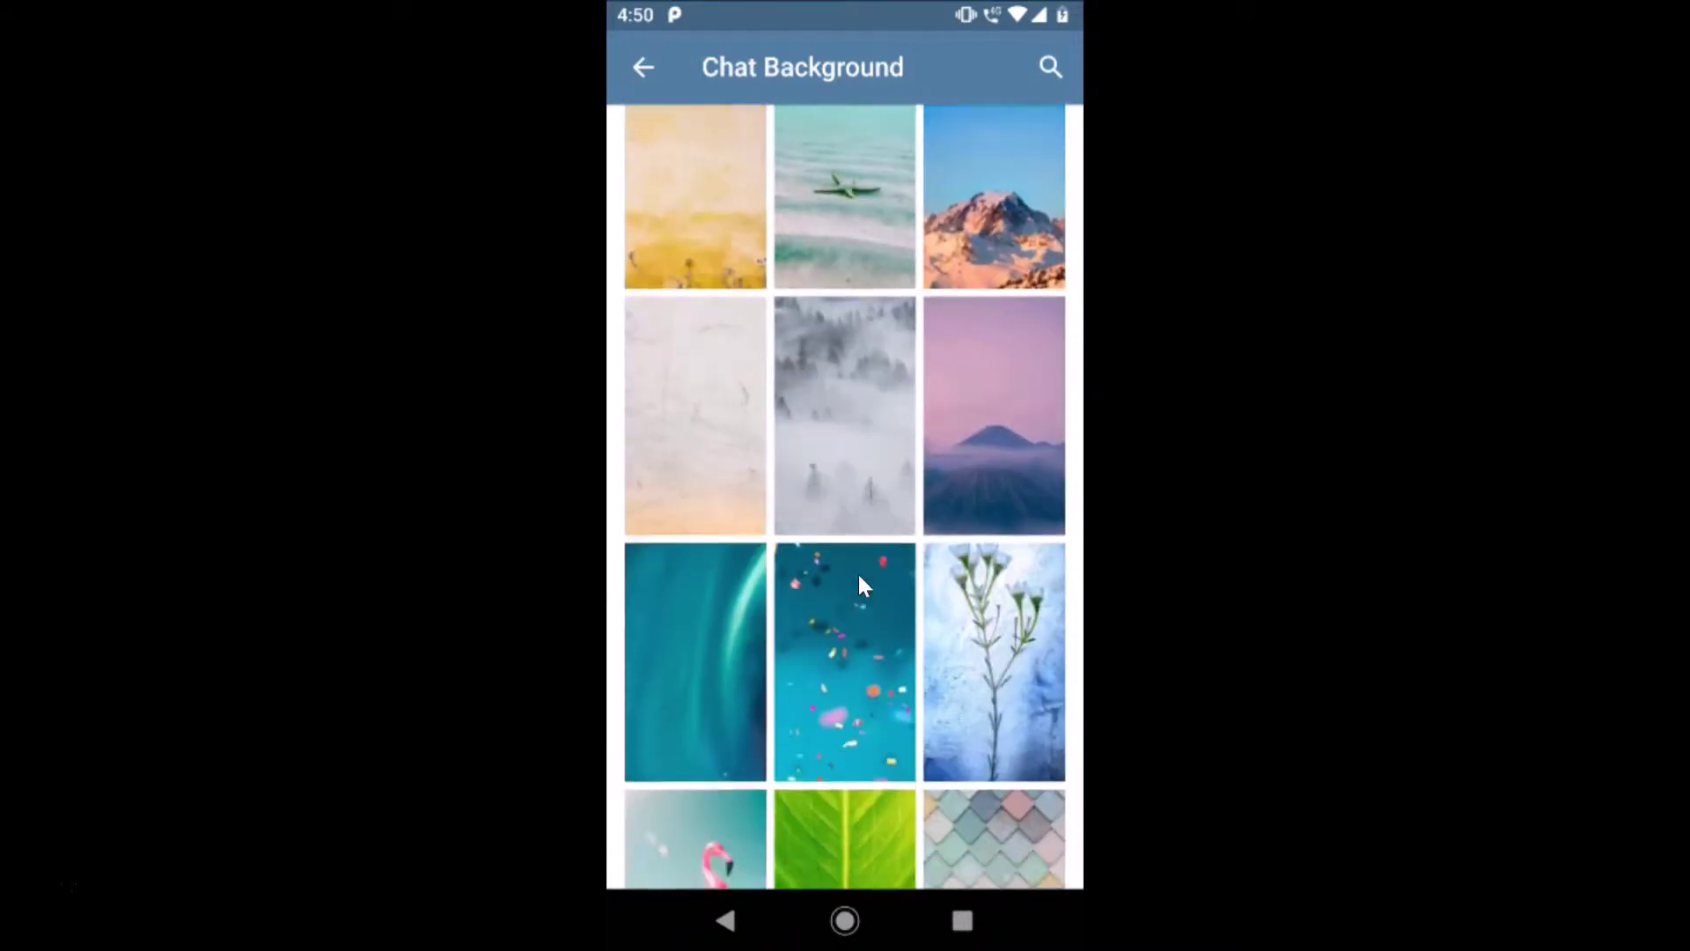
scroll(859, 574, "down", 13)
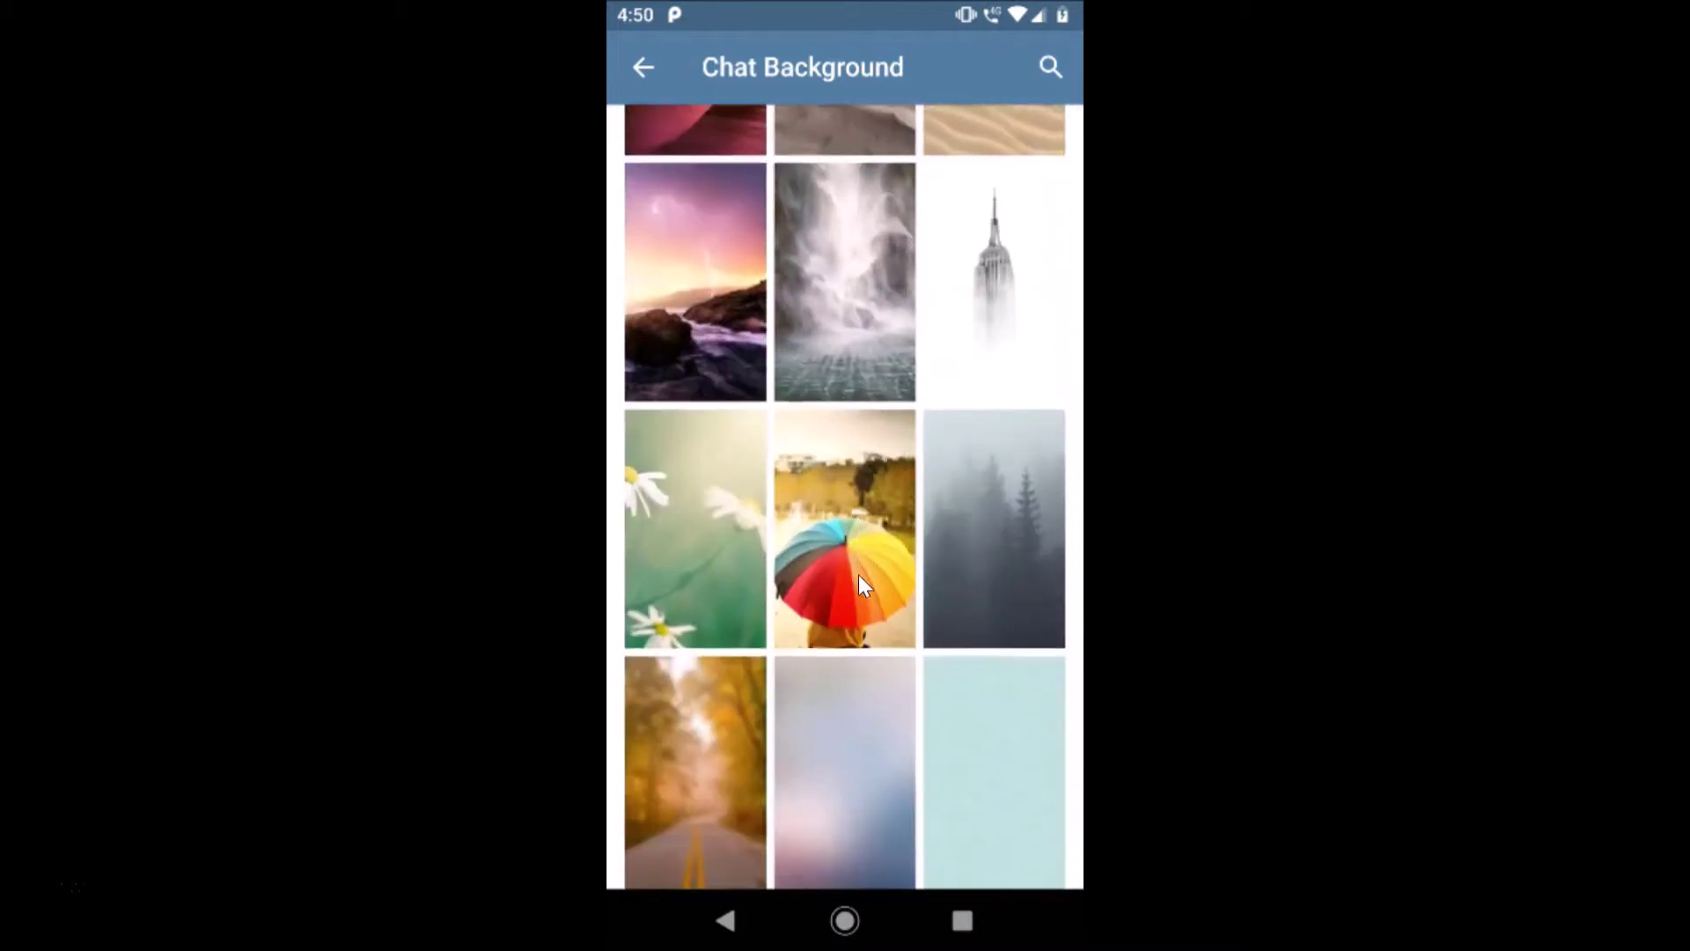
scroll(859, 574, "down", 9)
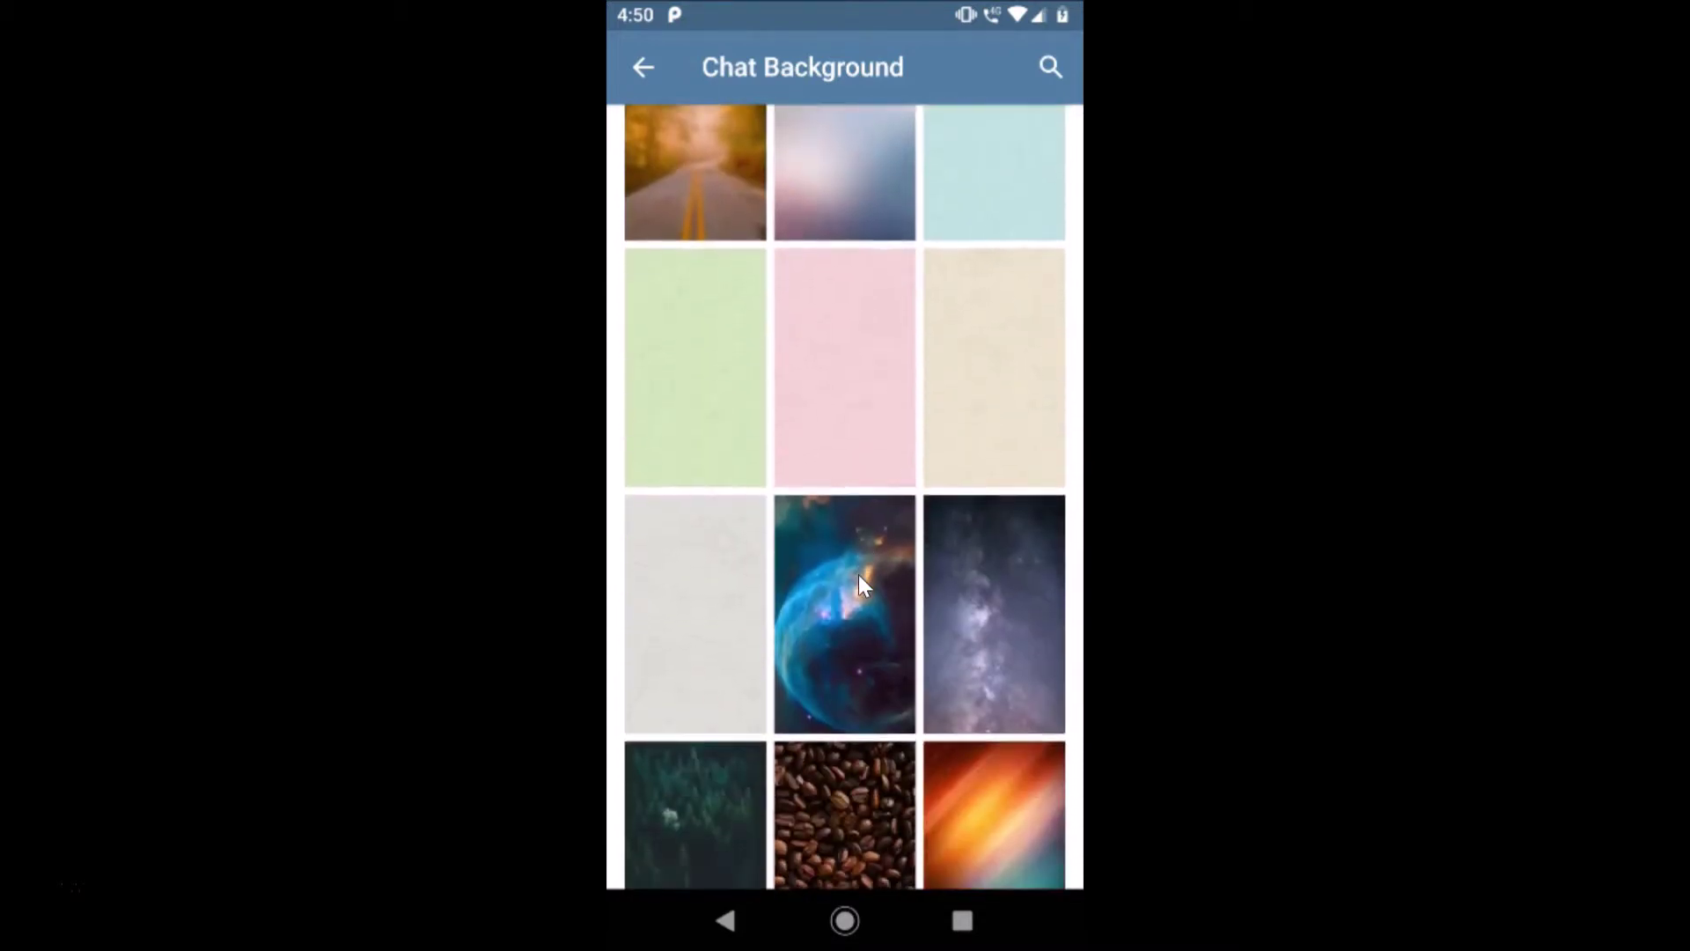
scroll(858, 573, "down", 5)
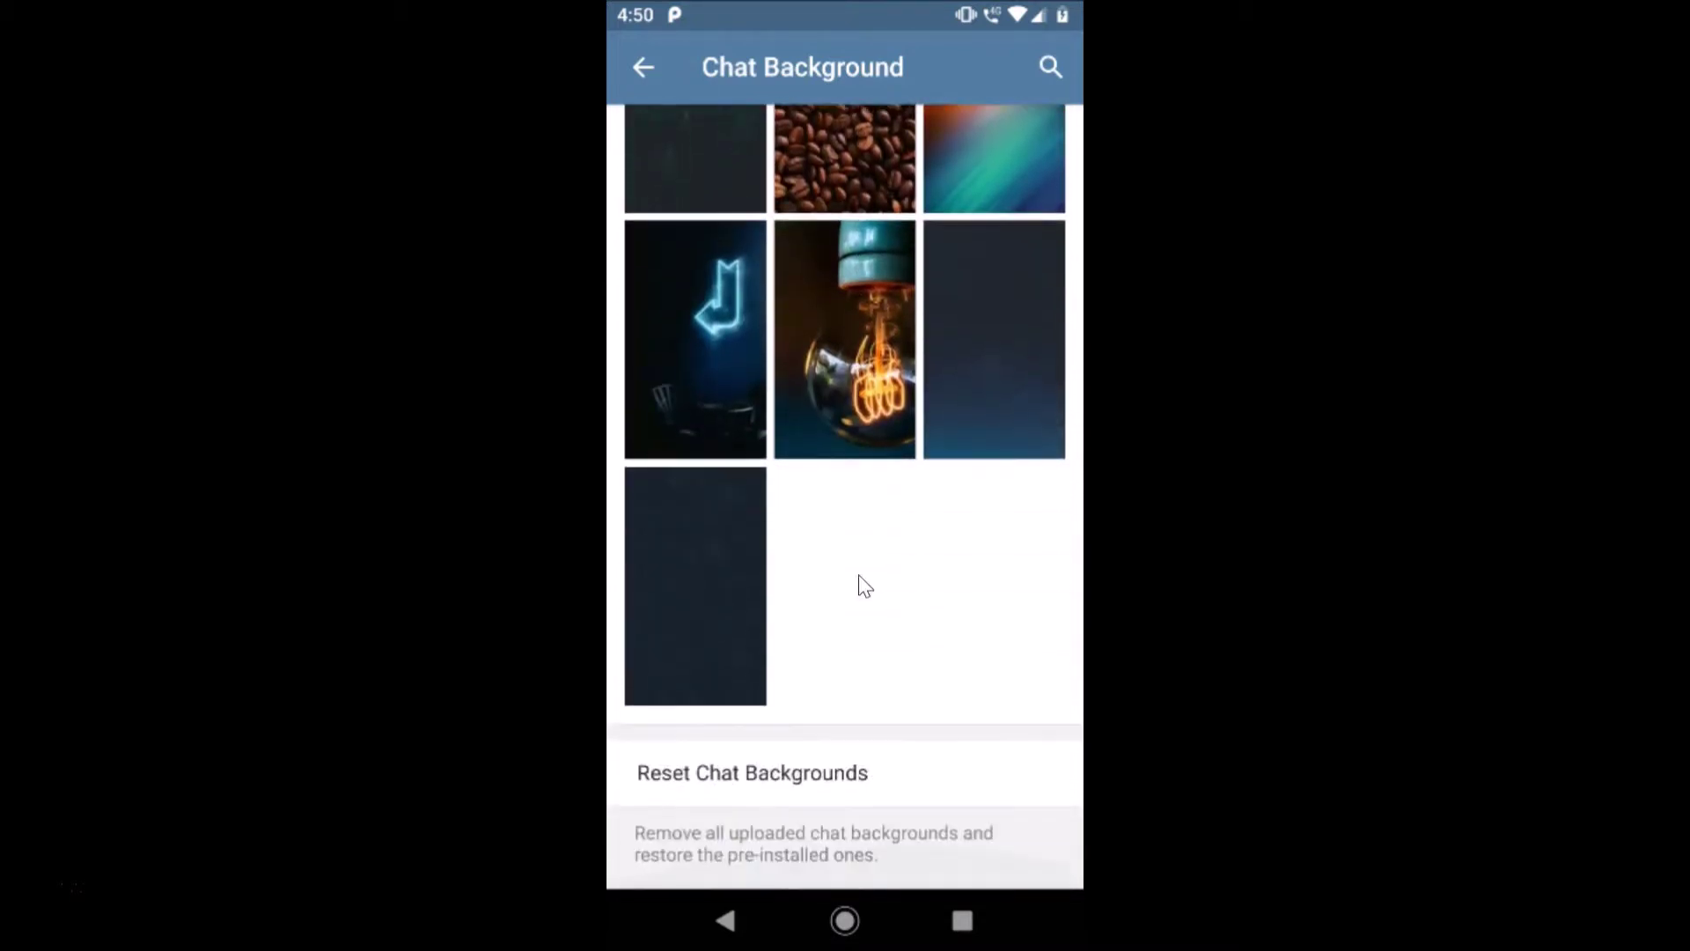
scroll(861, 581, "up", 6)
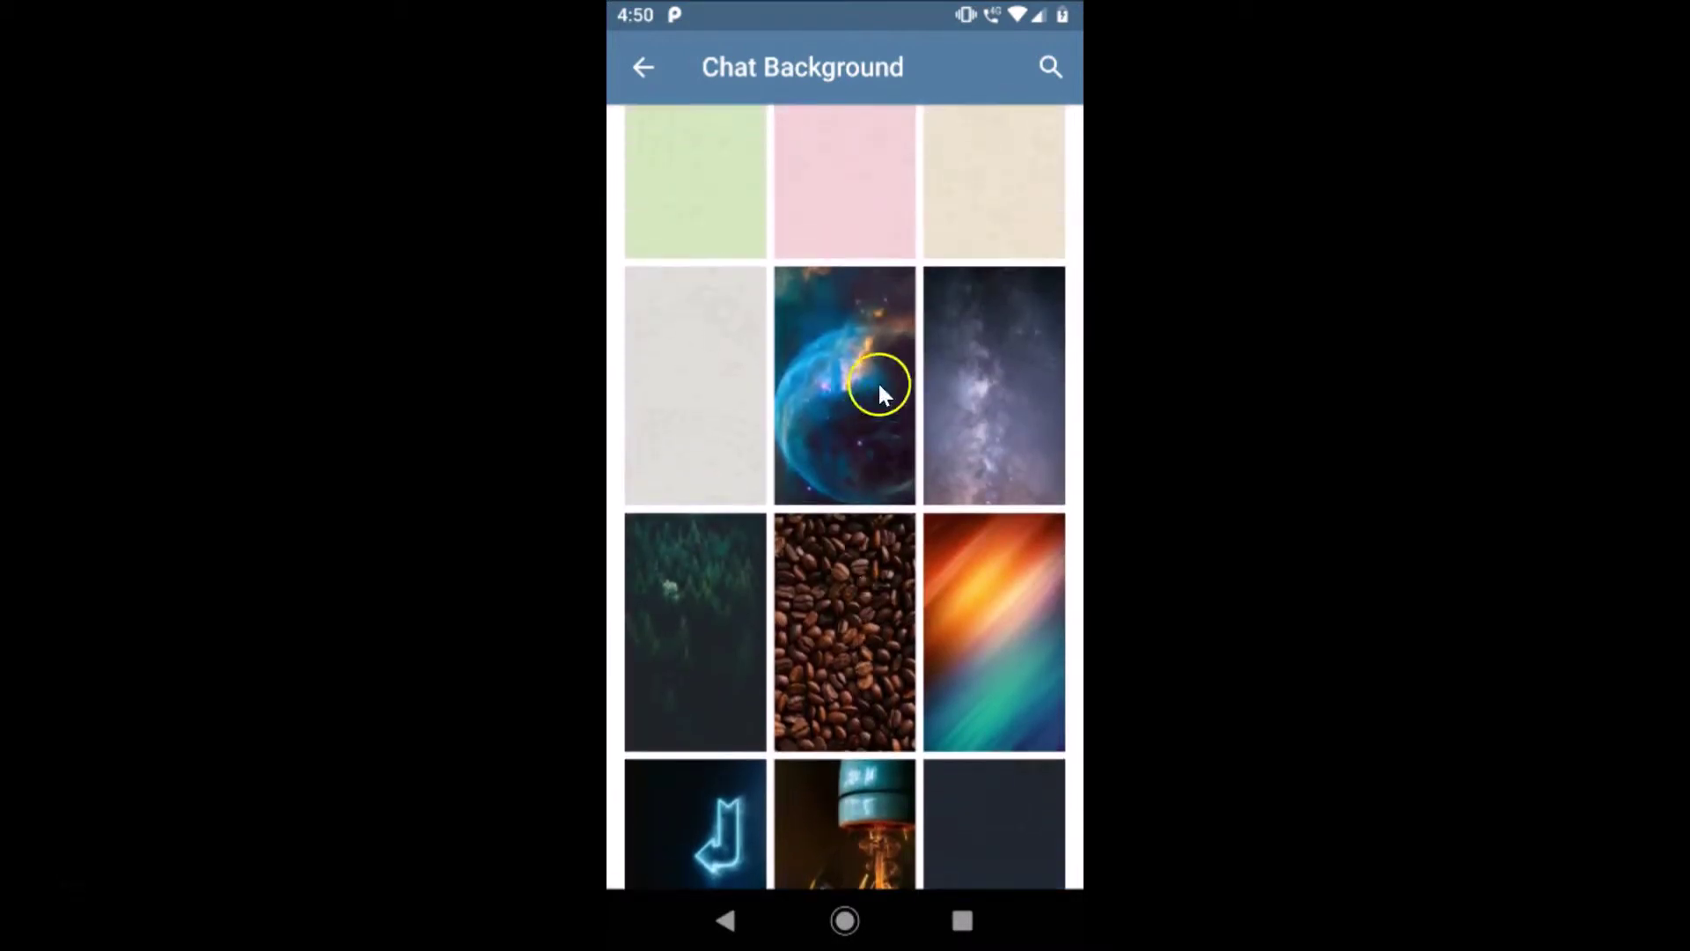
left_click(850, 432)
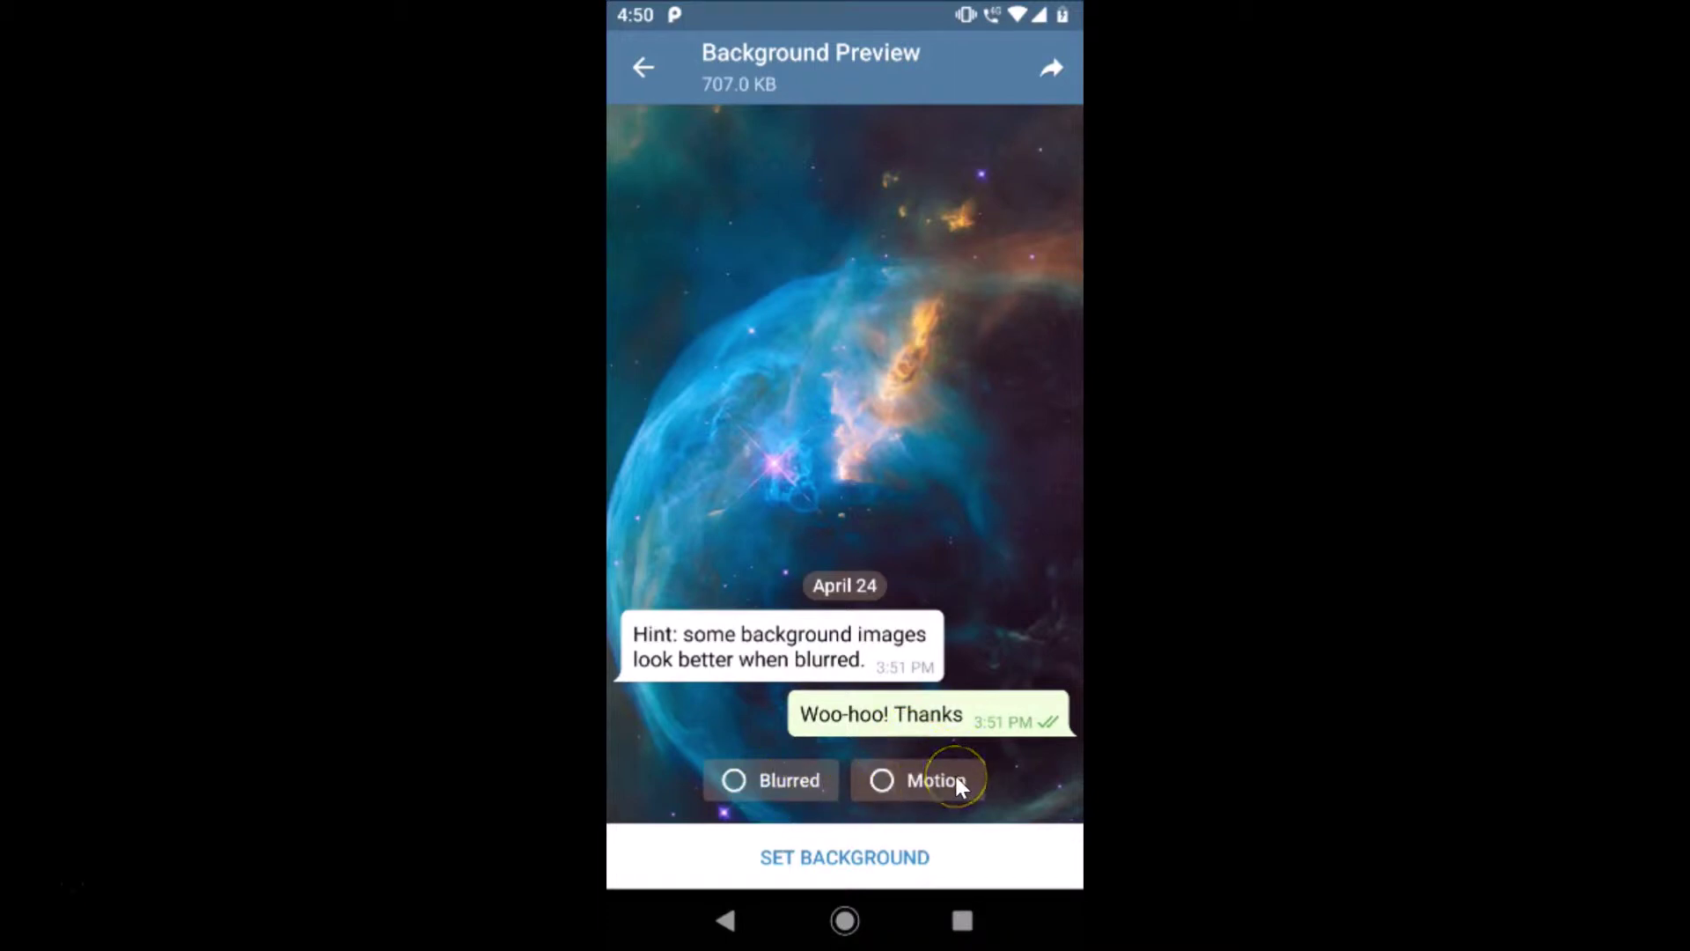
Step: Try Blurred and Motion, leave both off, and set the nebula wallpaper as background
left_click(773, 778)
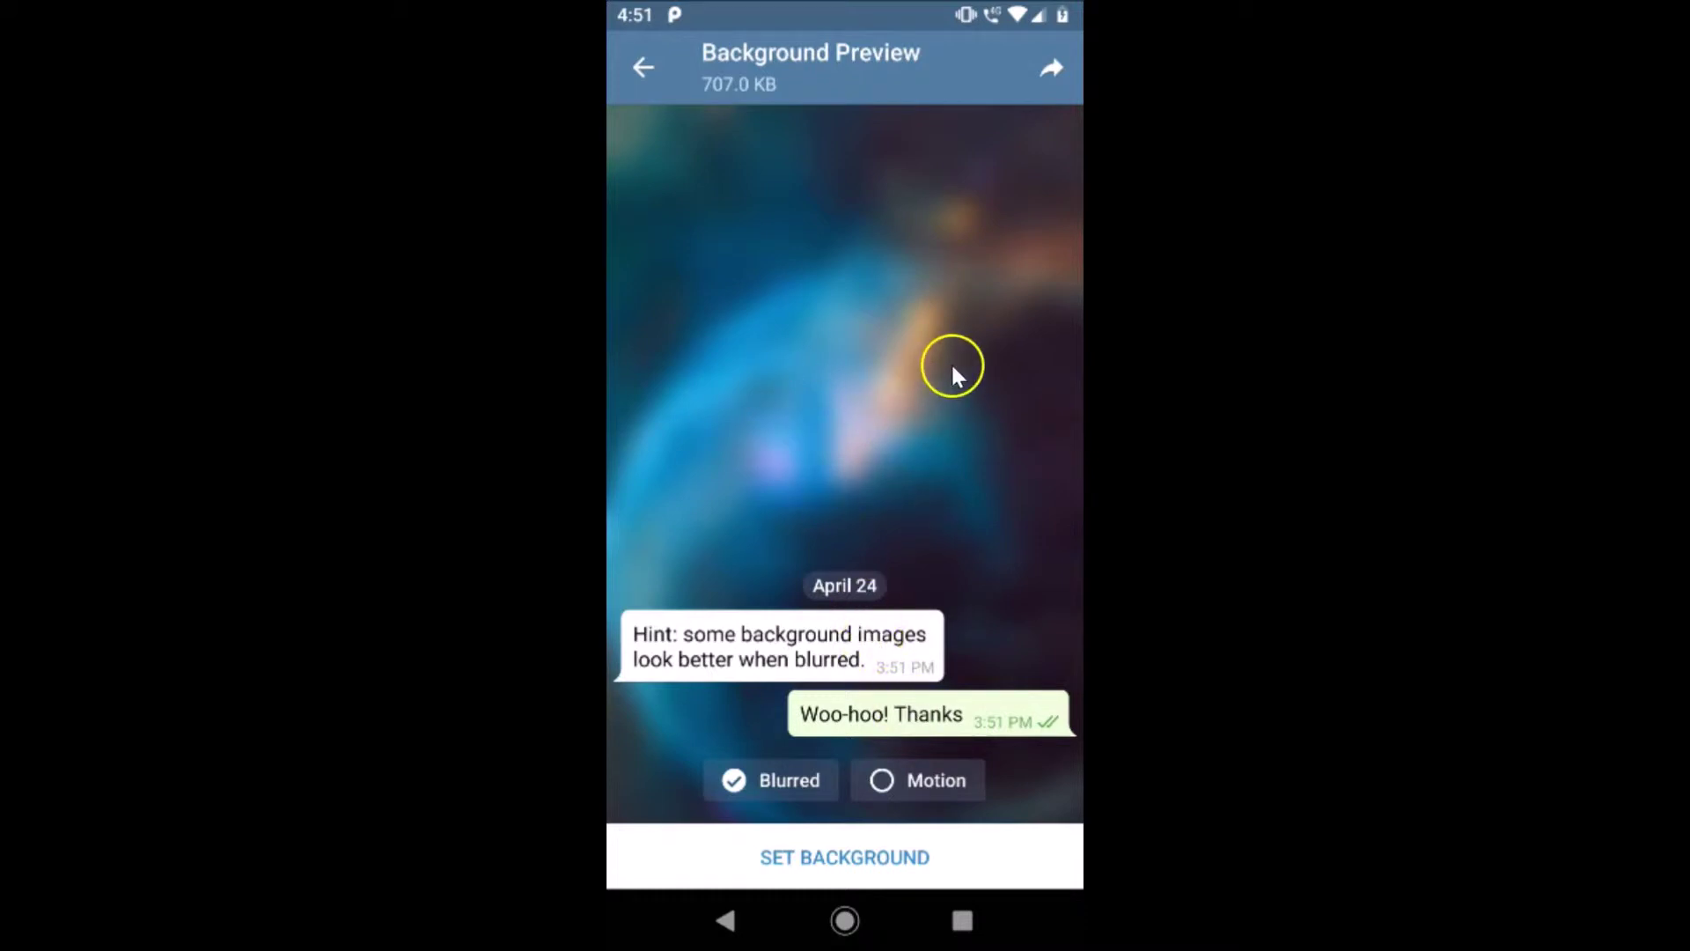
left_click(917, 778)
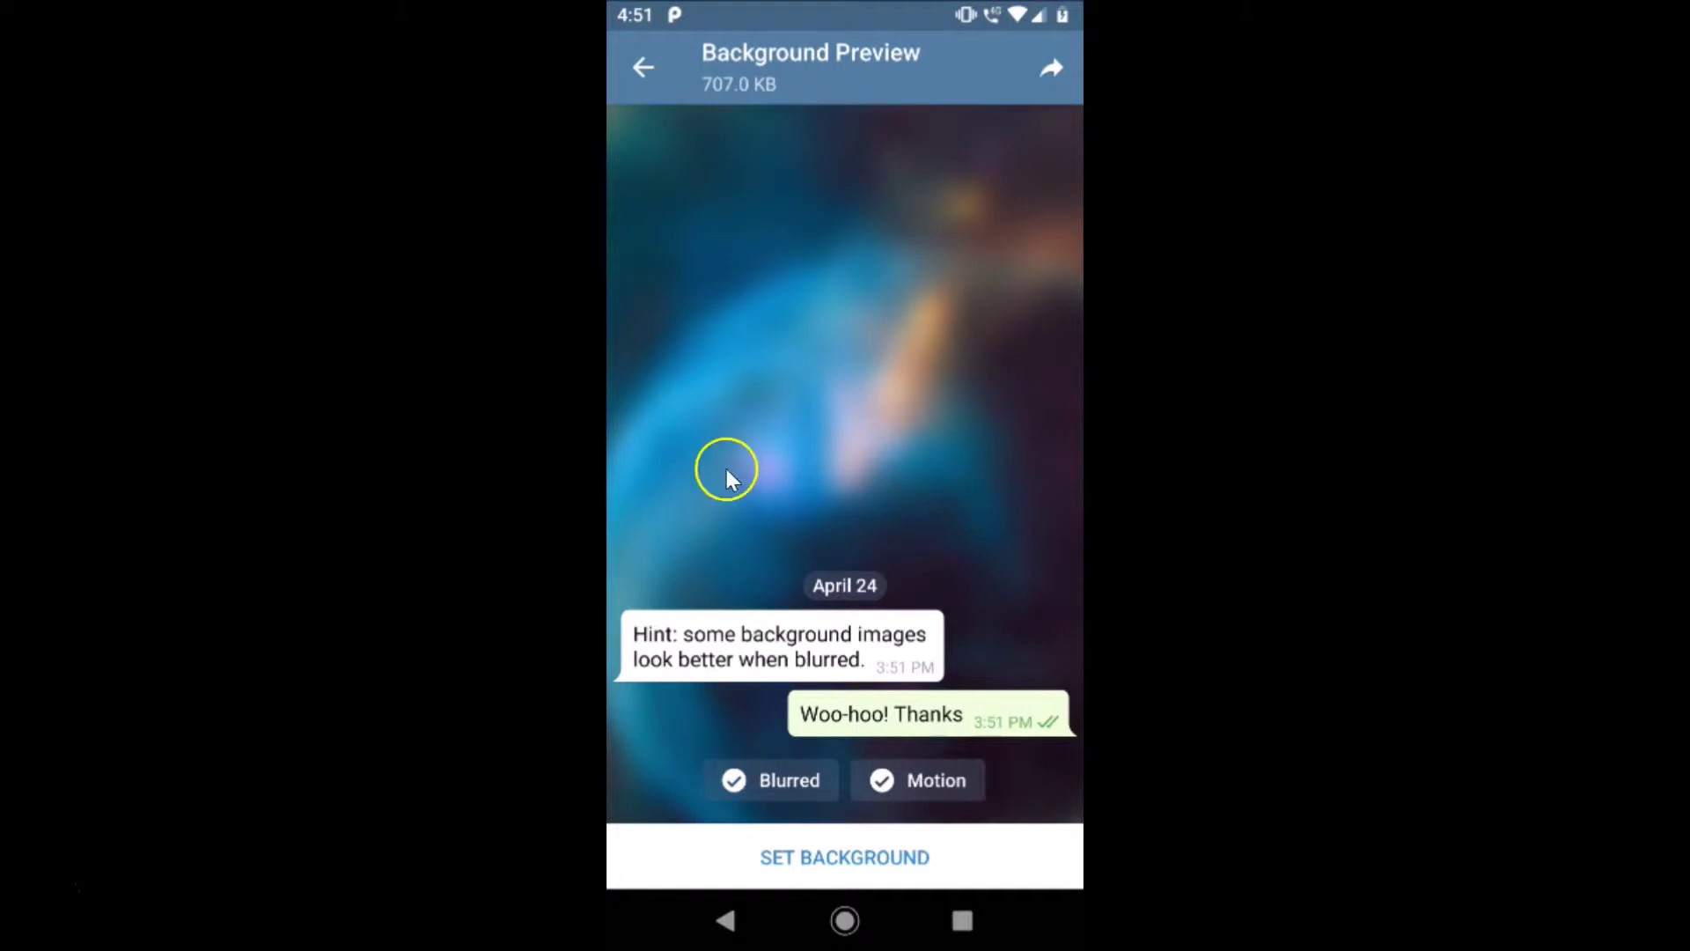
left_click(775, 775)
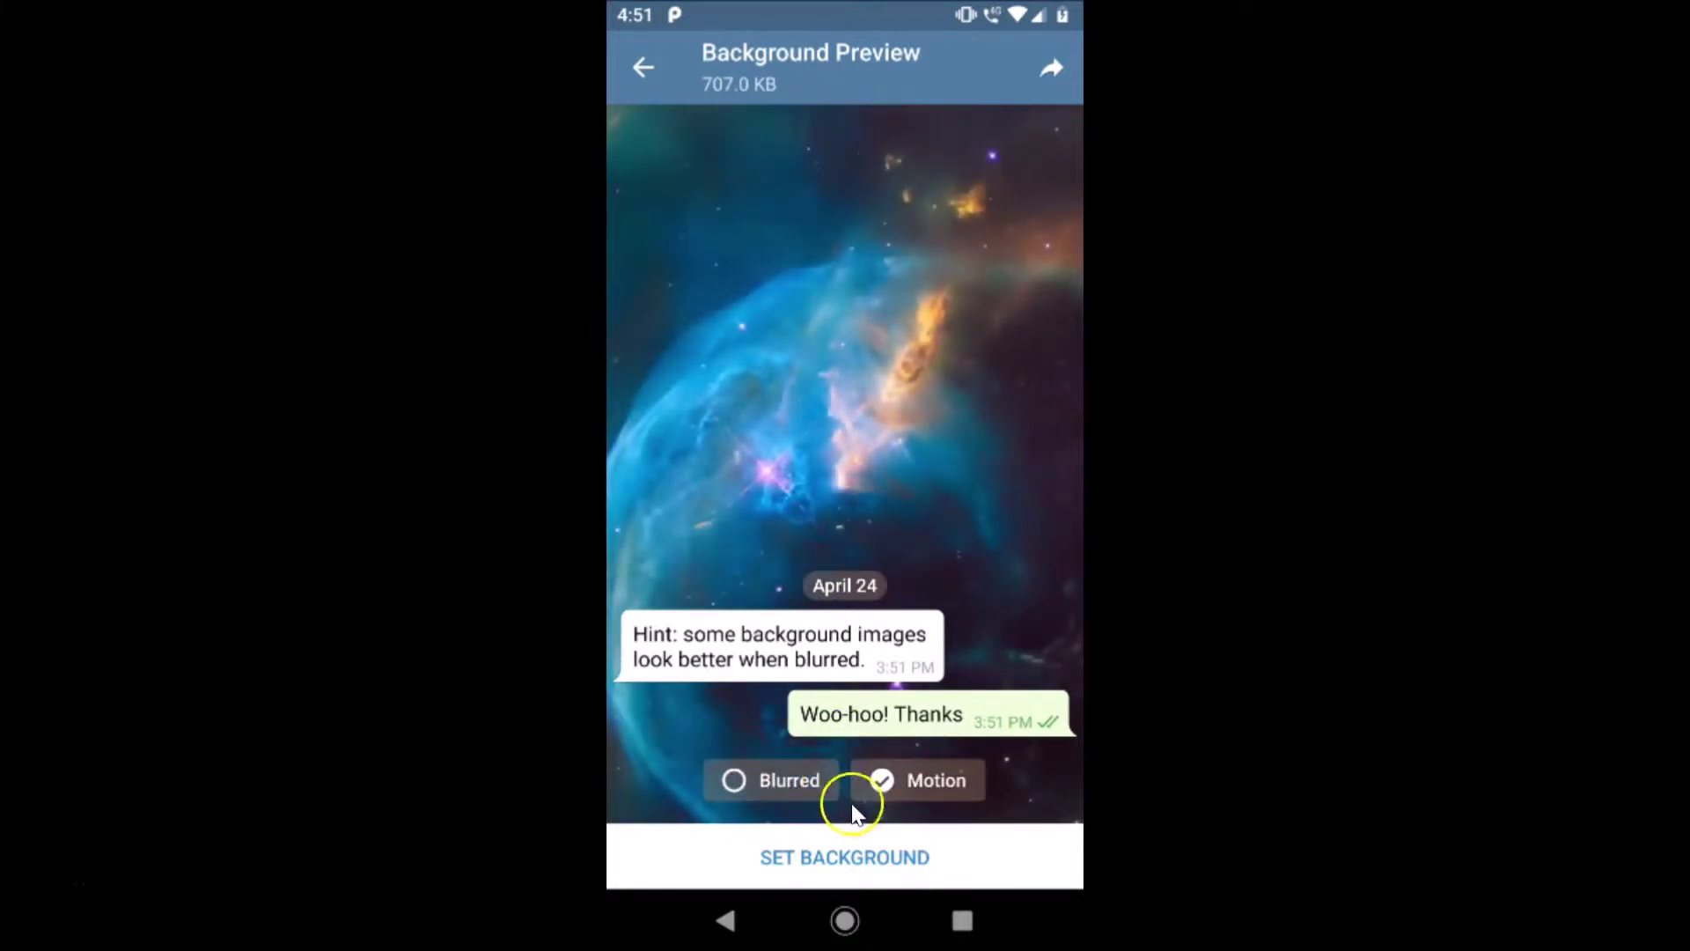
left_click(903, 785)
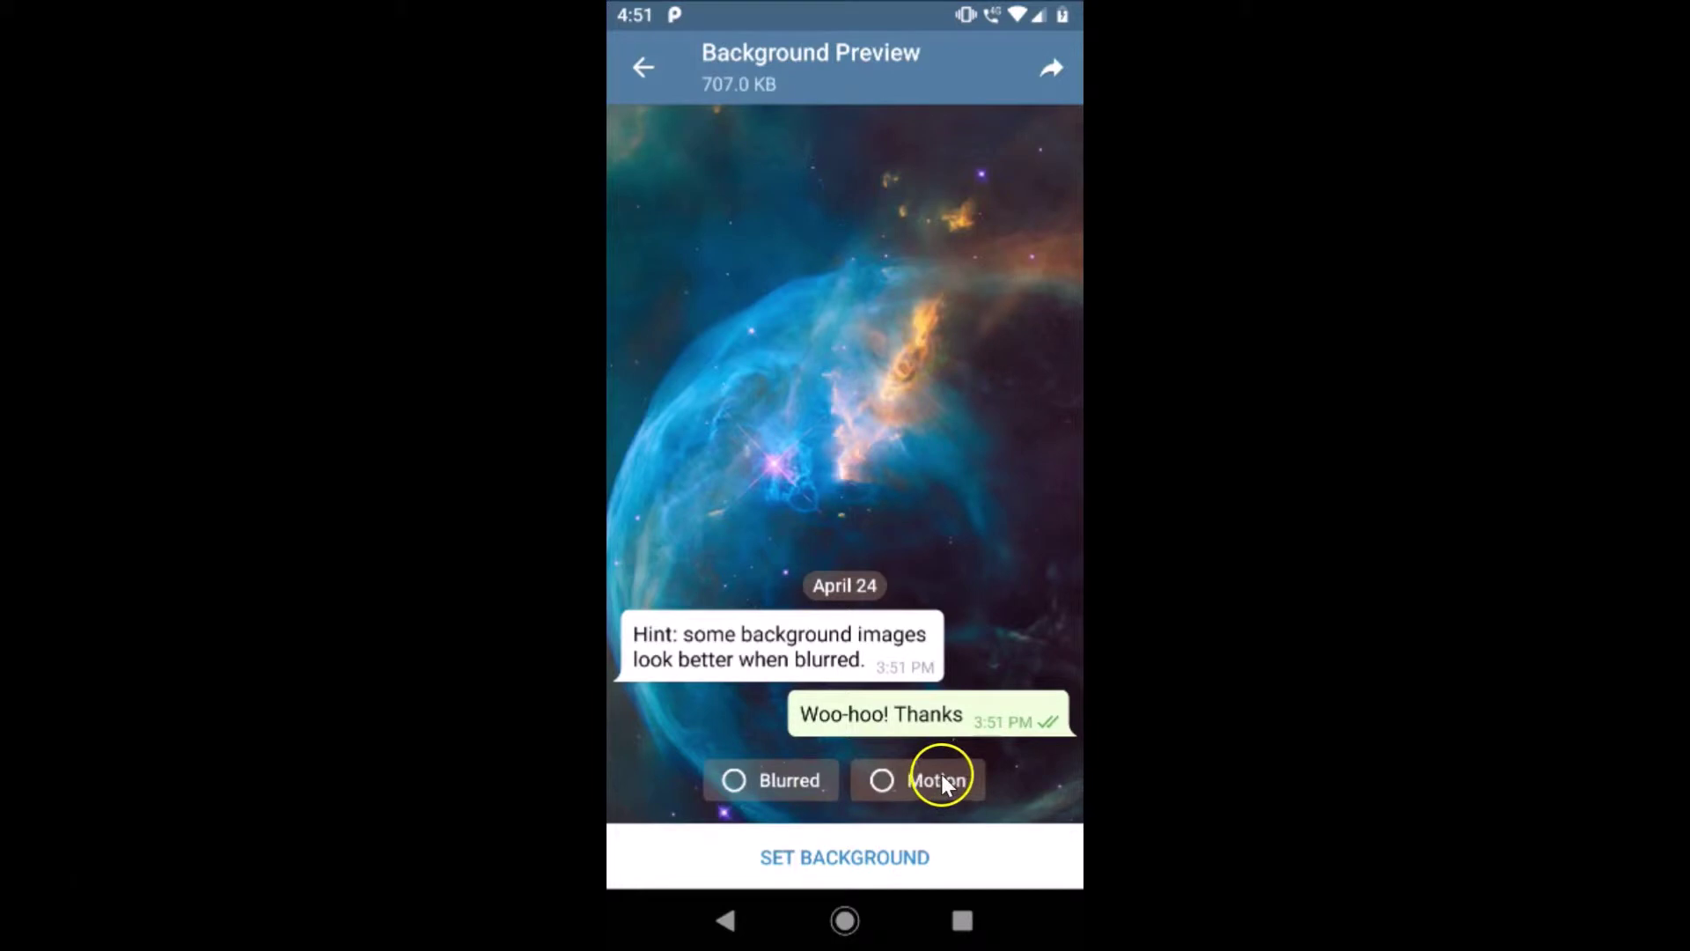
left_click(863, 852)
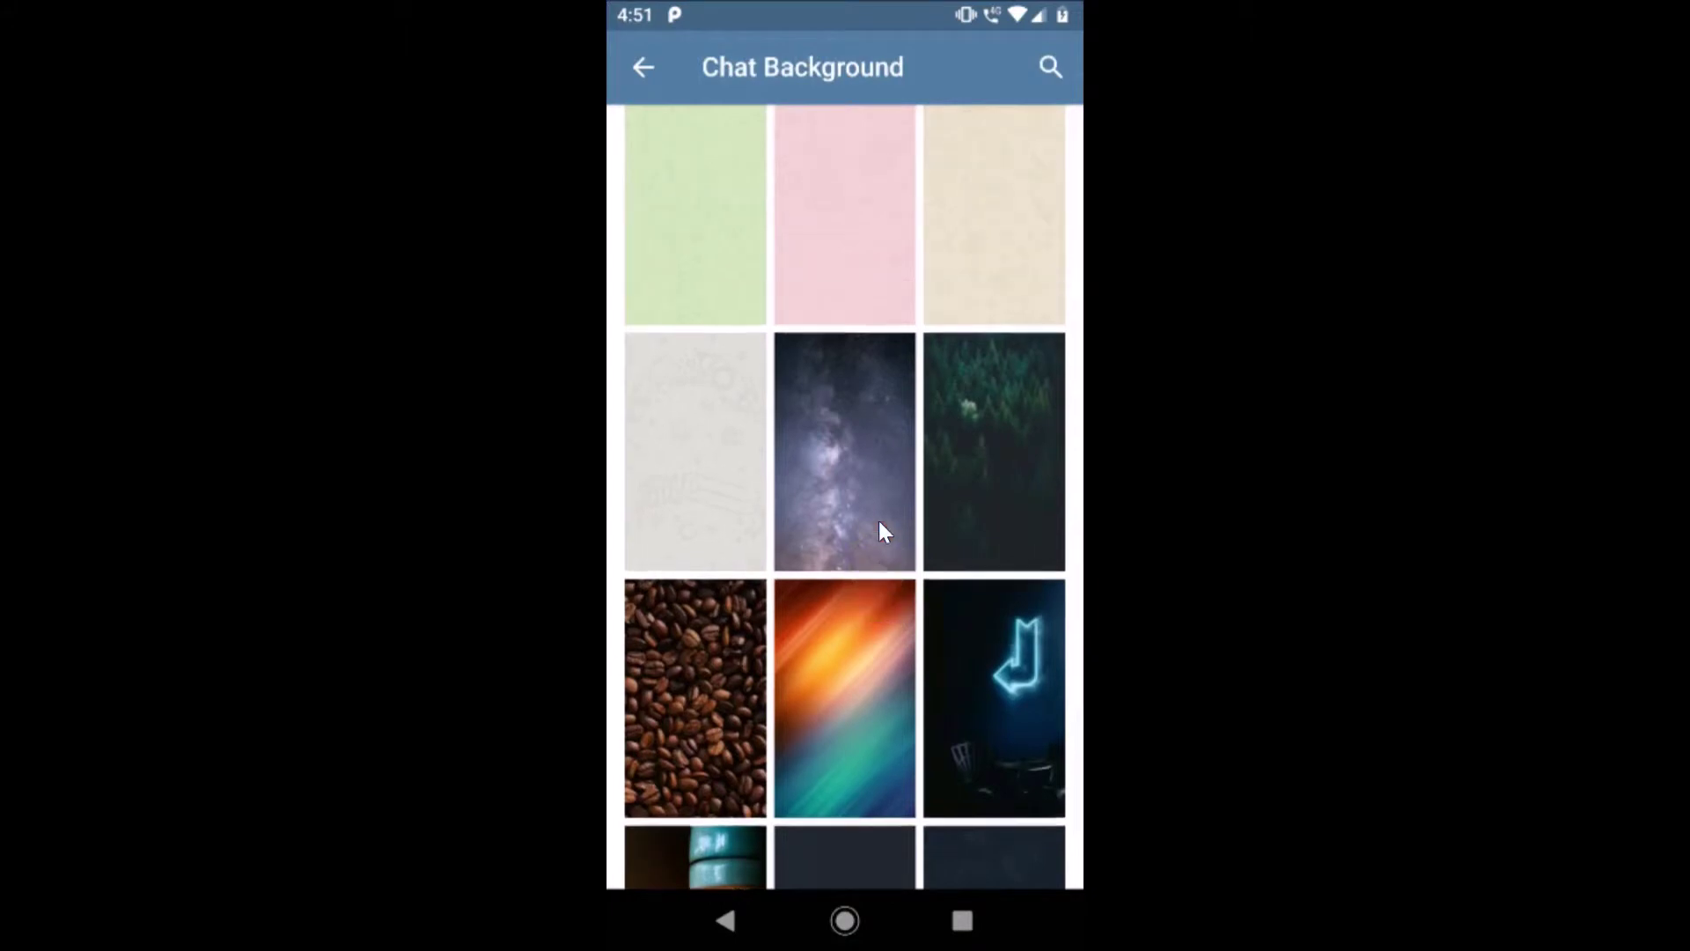
Step: Back out of Chat Background and Settings to the chat list
scroll(883, 528, "up", 7)
scroll(878, 520, "up", 15)
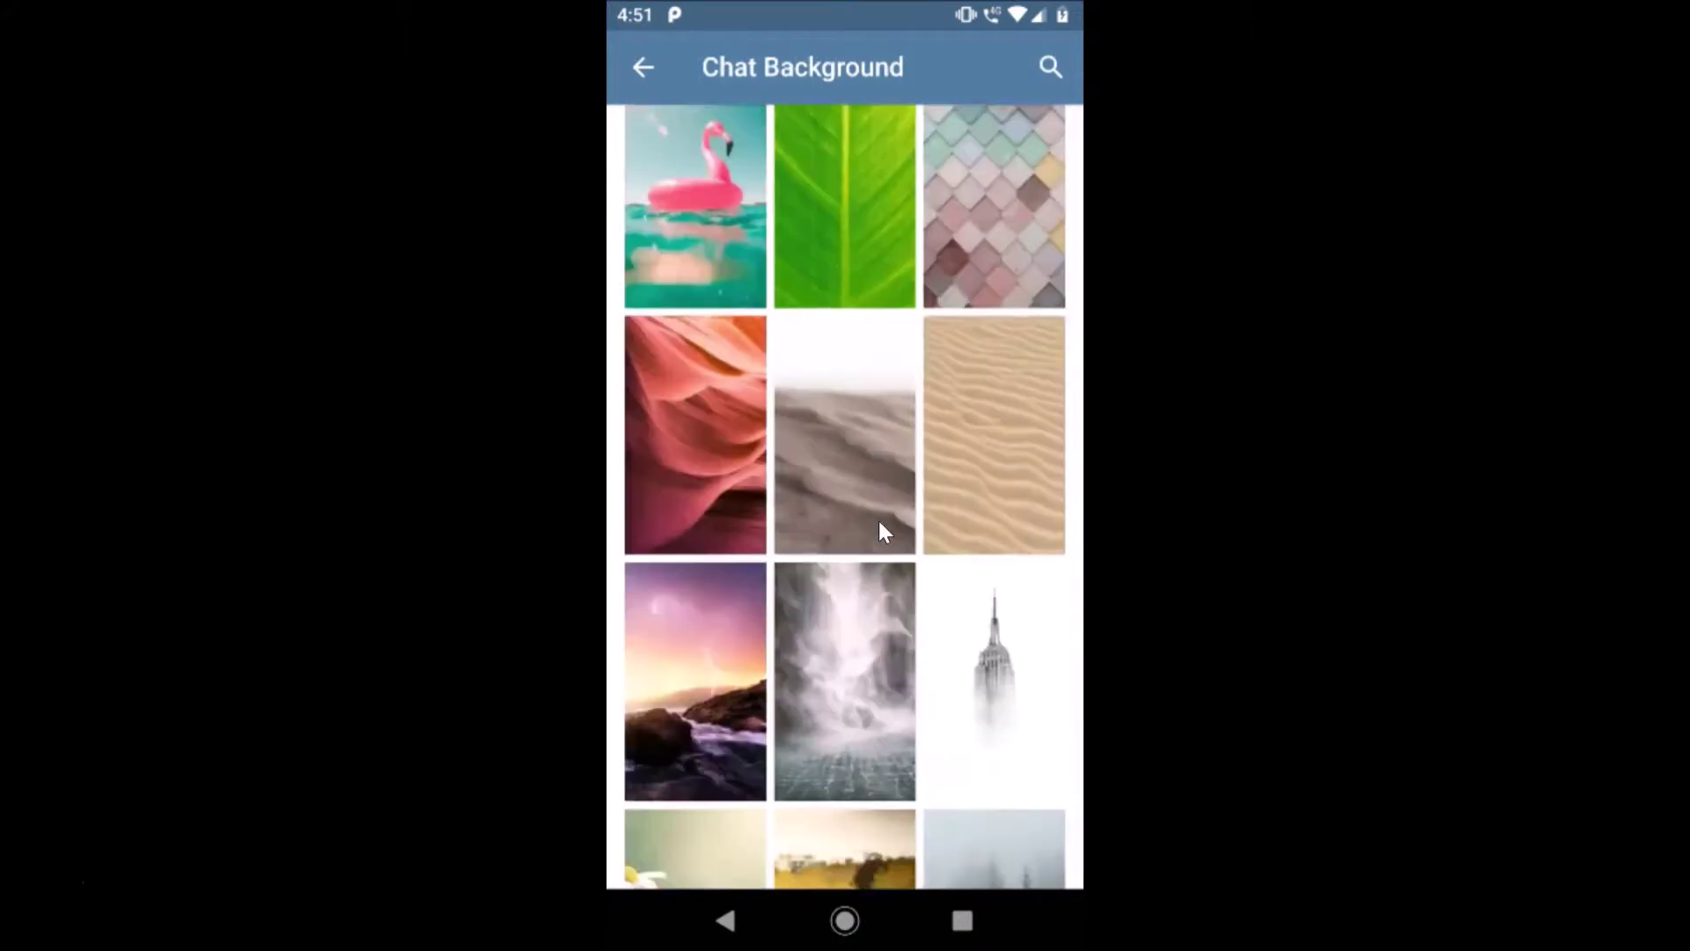
left_click(706, 363)
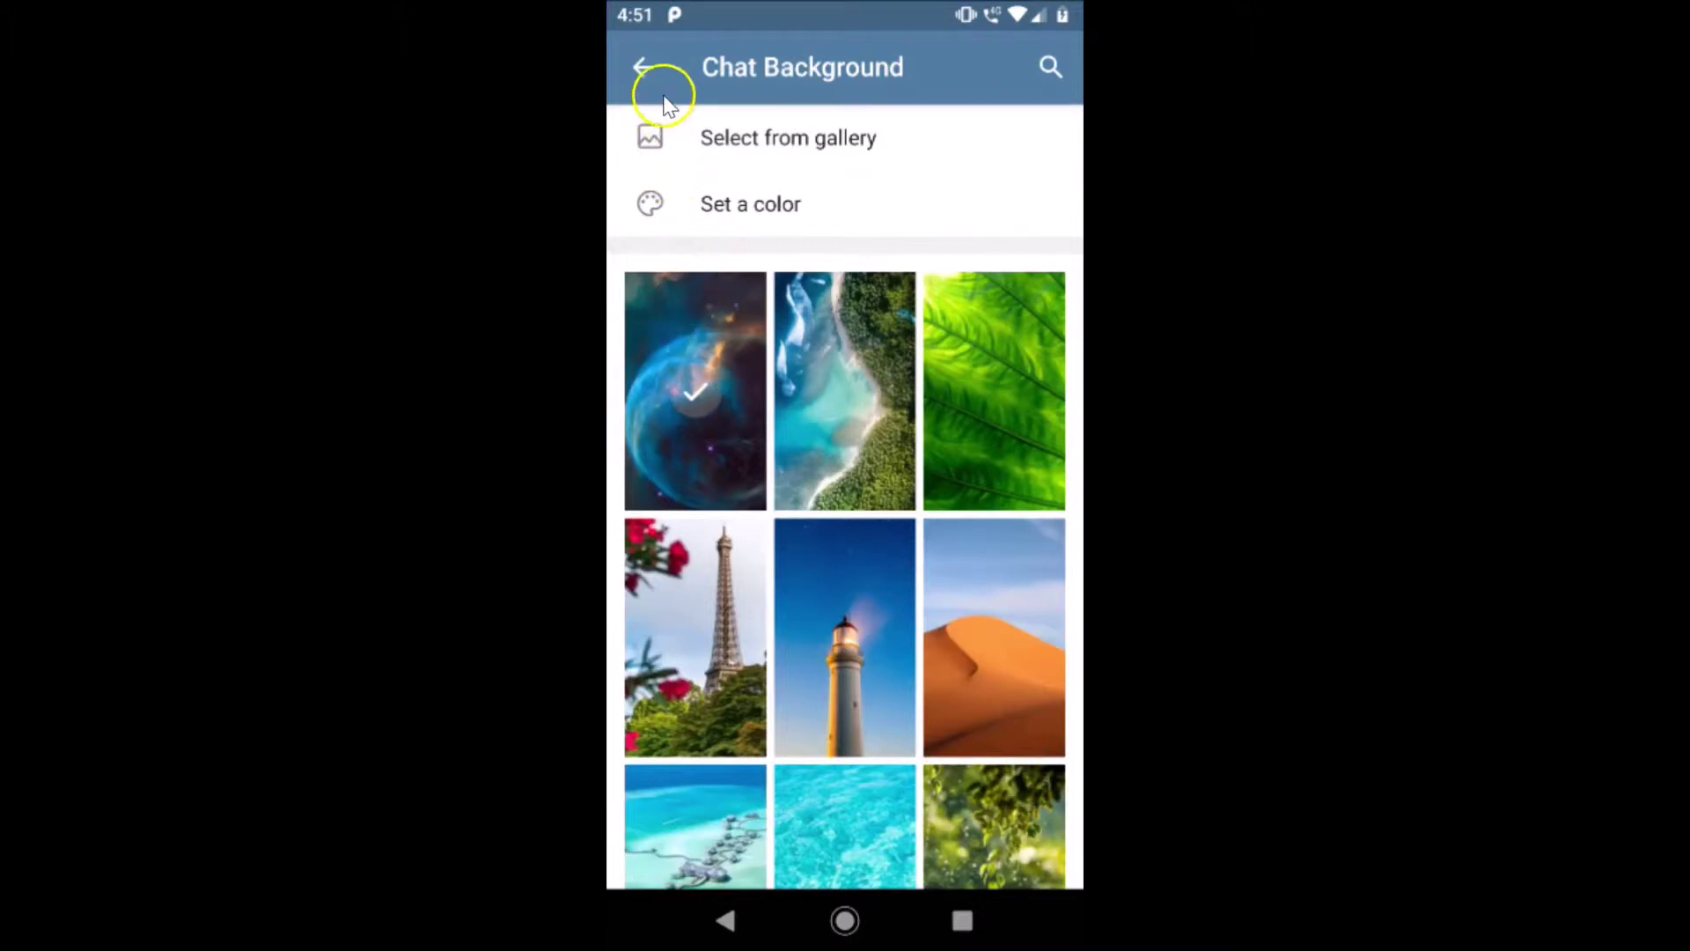
left_click(645, 68)
left_click(644, 68)
left_click(644, 67)
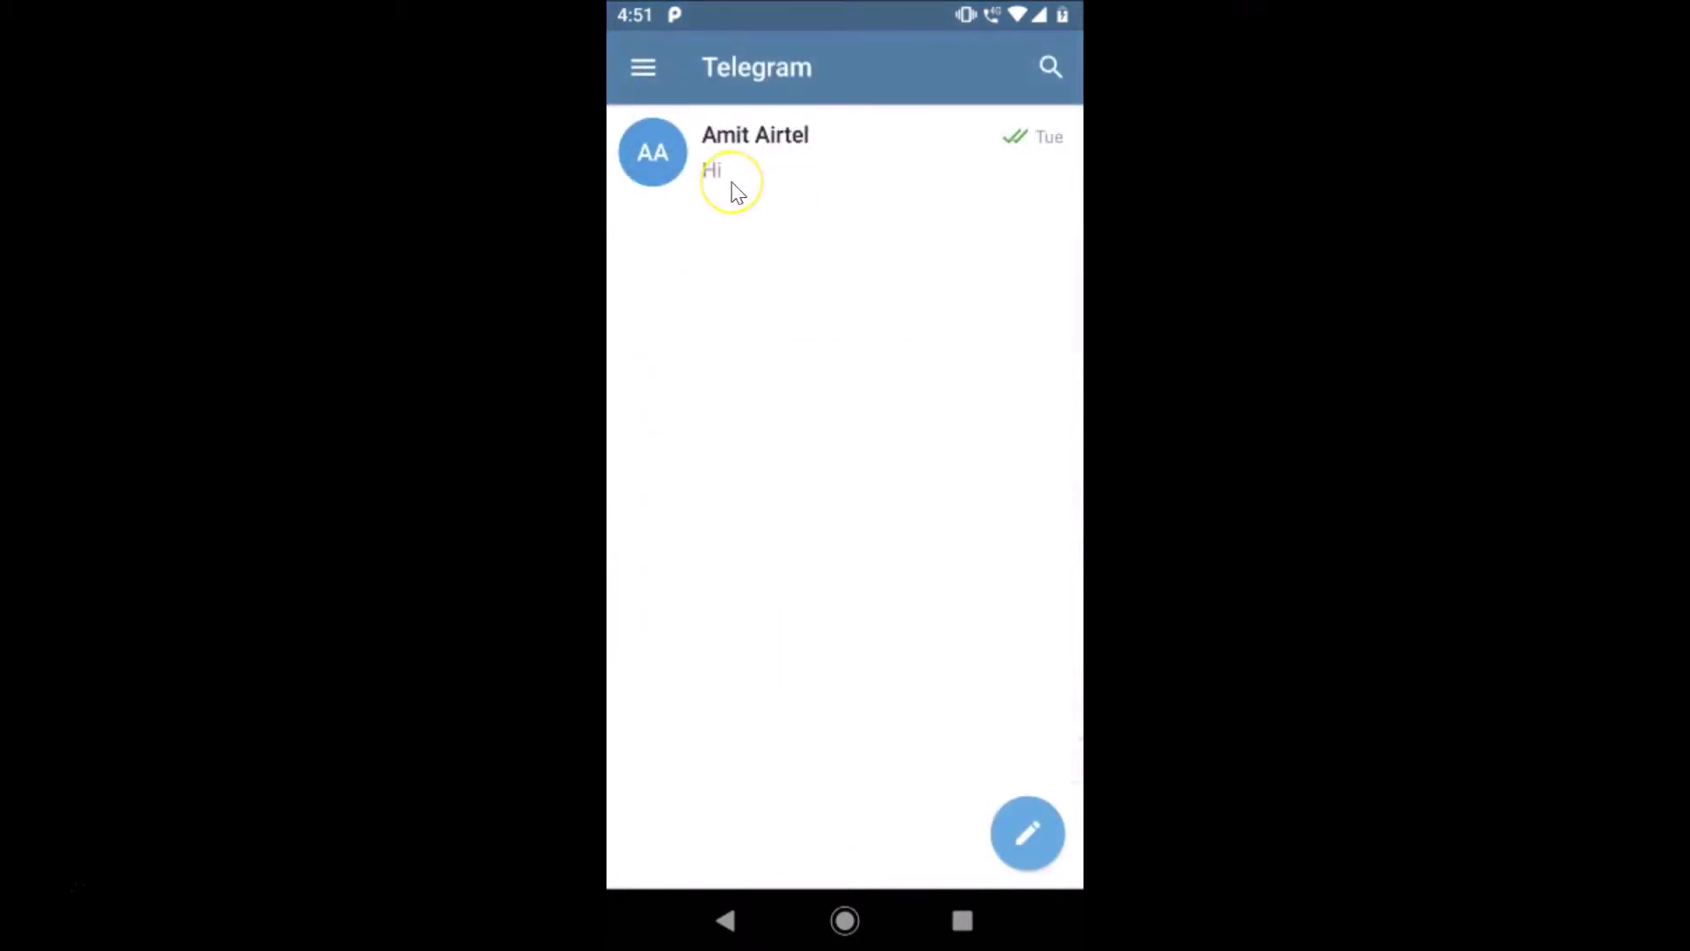
Step: View the nebula wallpaper in the conversation, then return and open the side menu
left_click(734, 185)
left_click(746, 514)
left_click(965, 382)
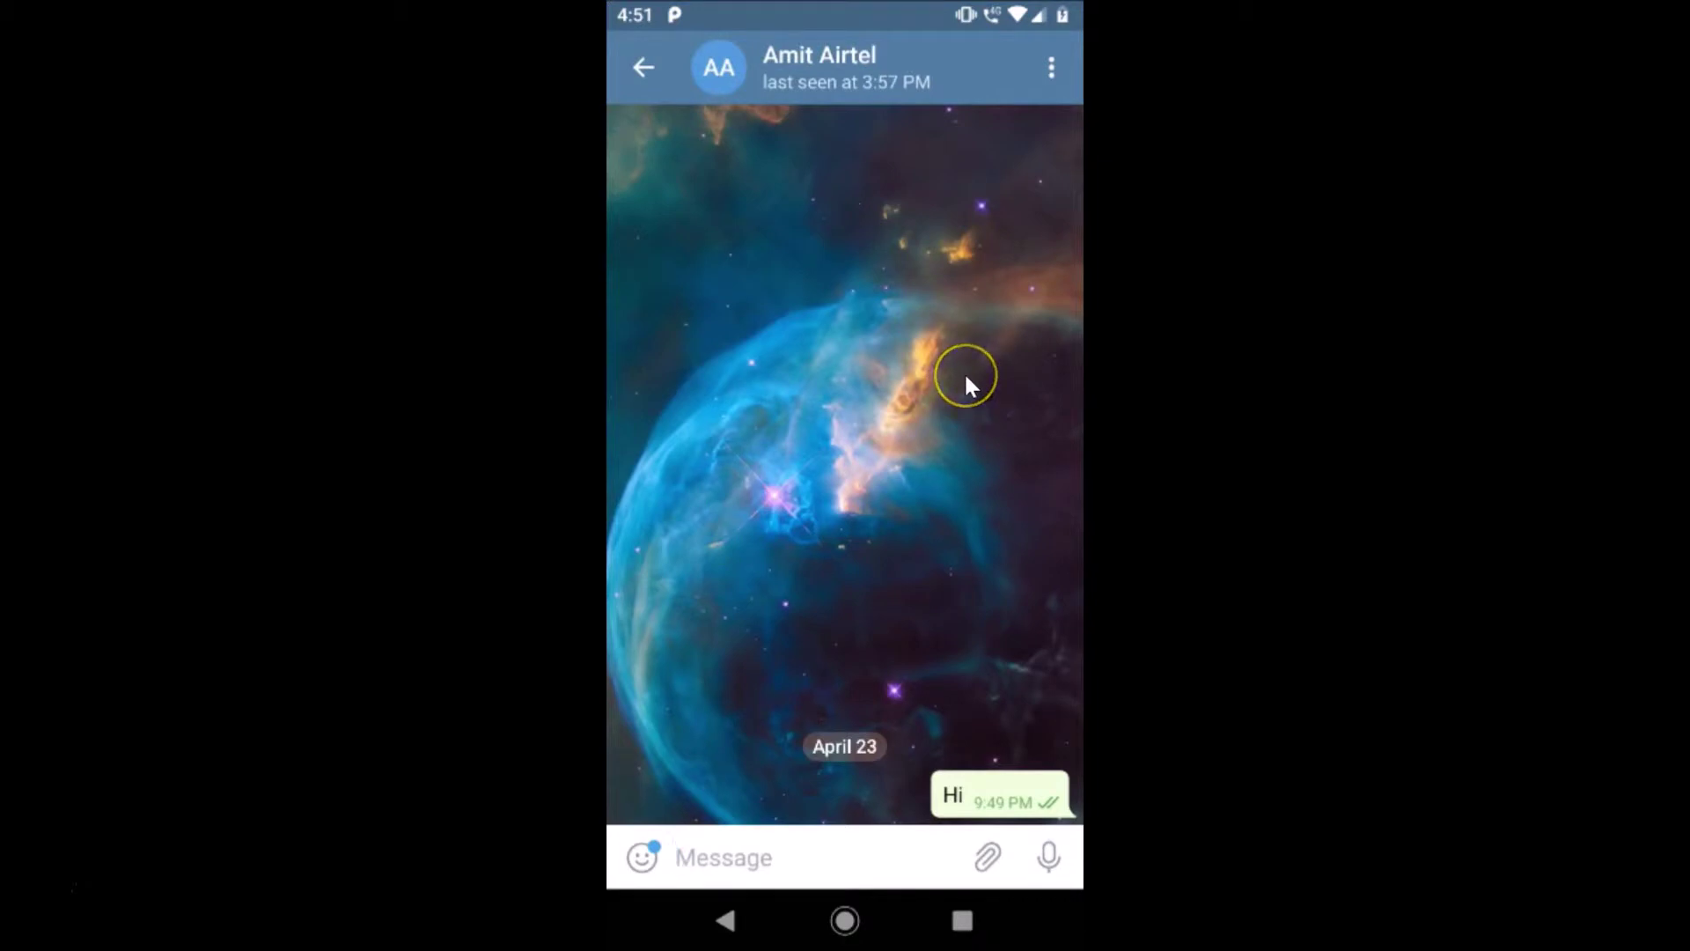
left_click_drag(744, 186, 643, 77)
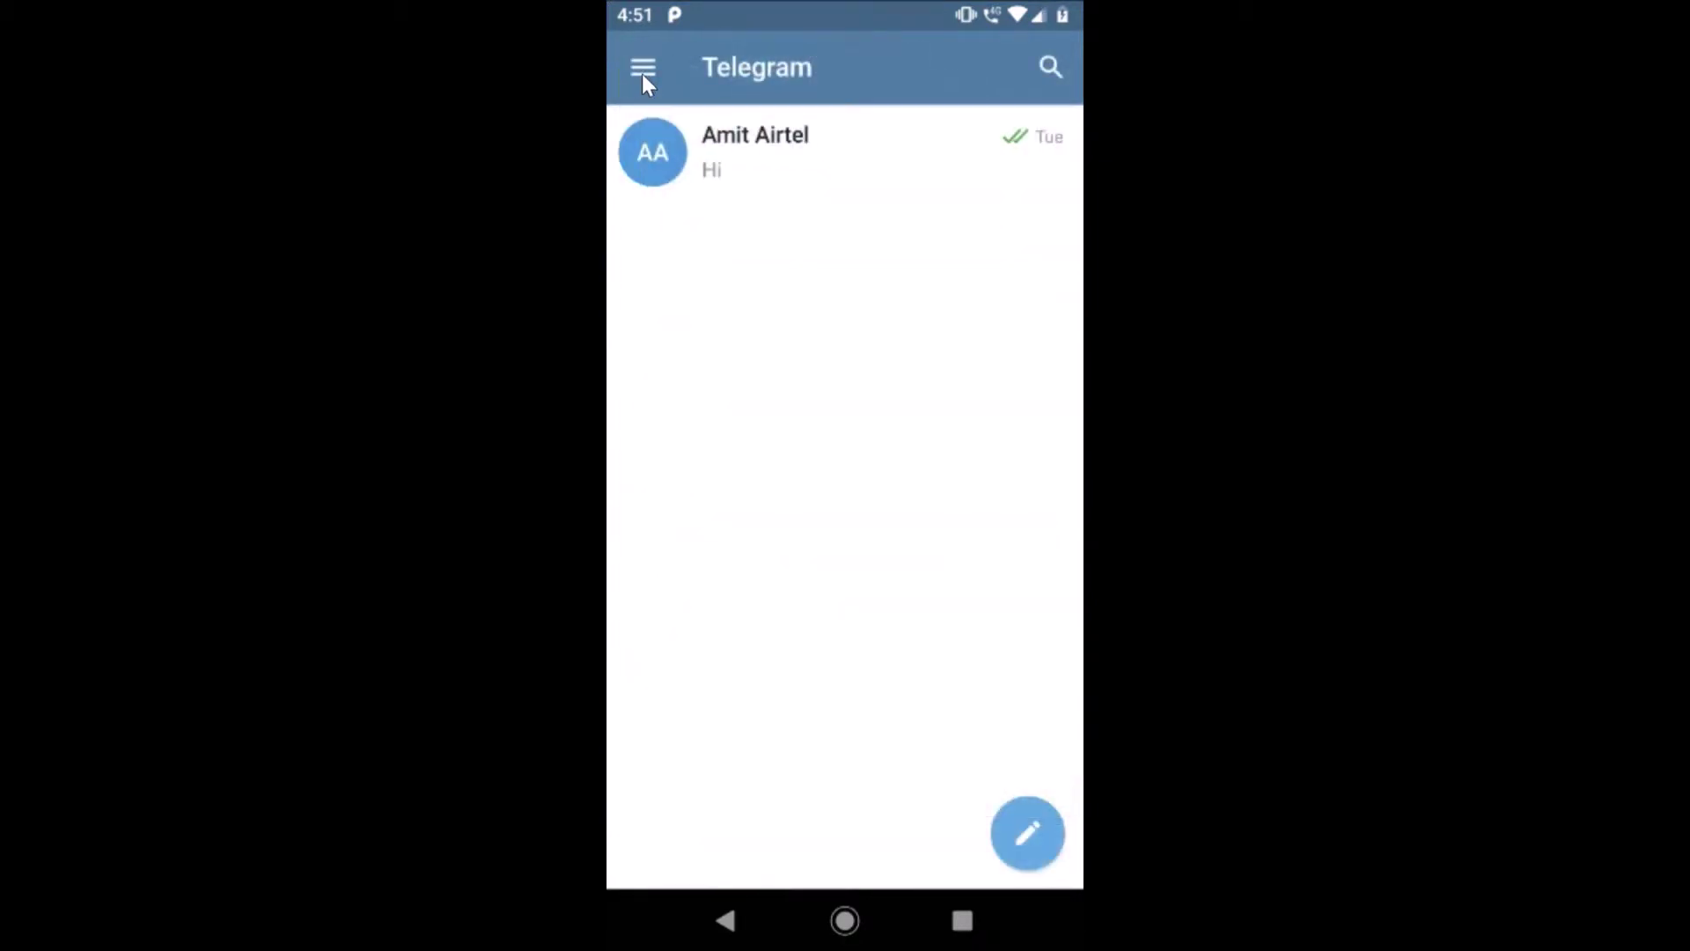
left_click(637, 72)
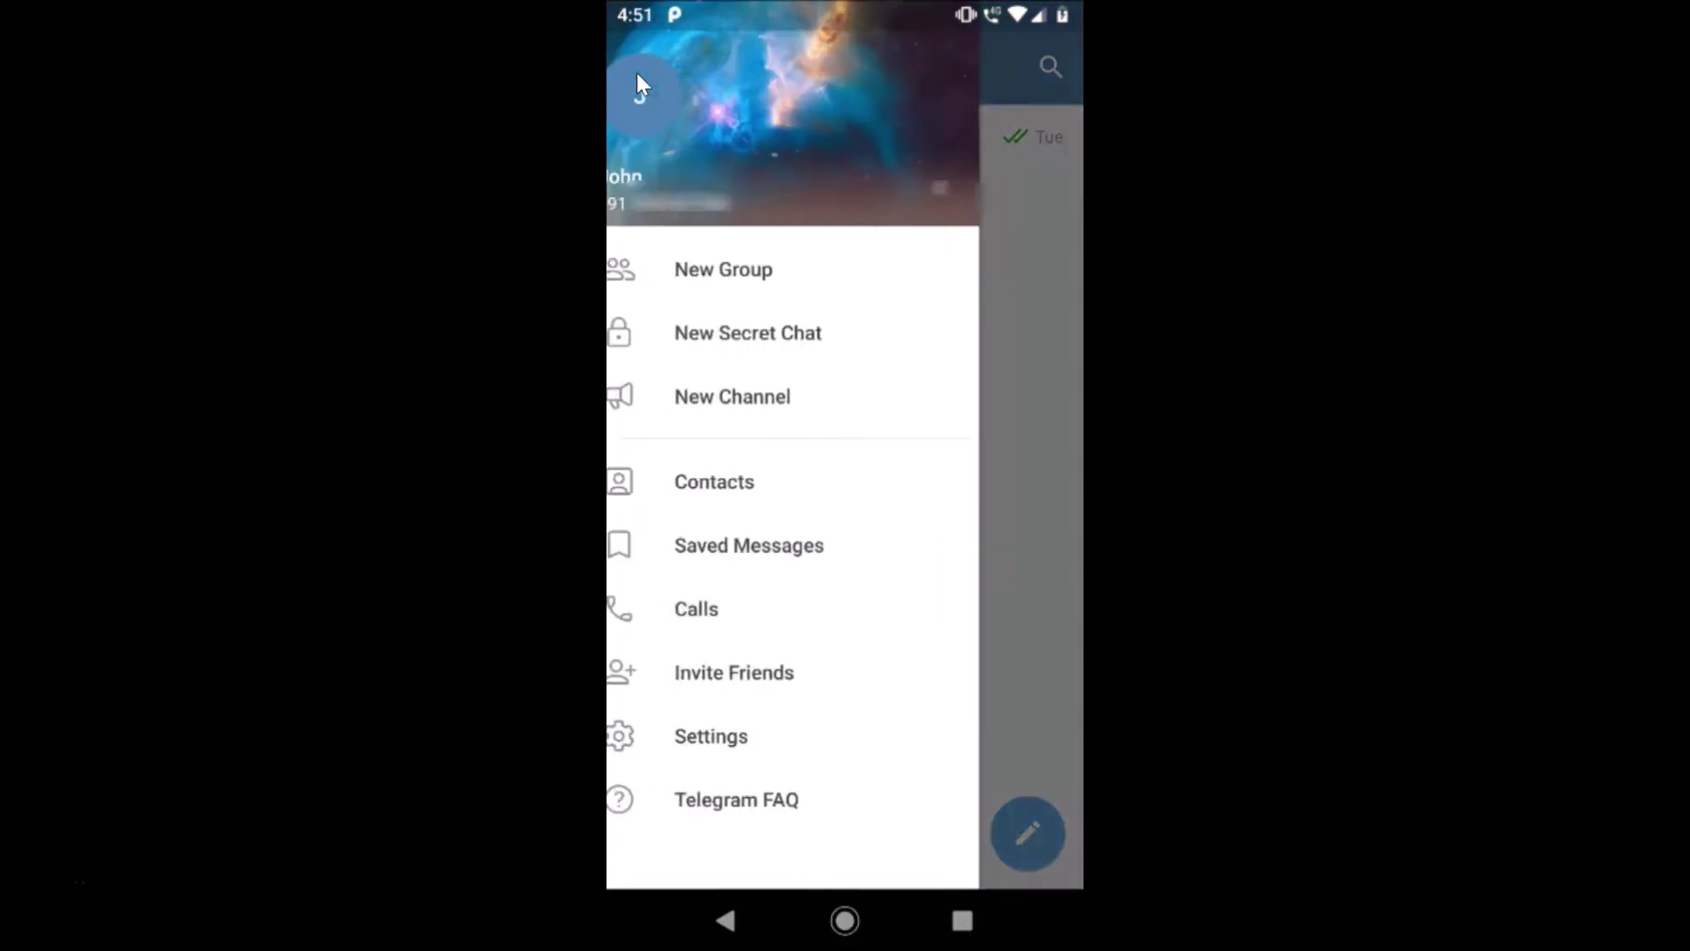
Step: Go to Settings > Chat Settings > Chat Background
left_click_drag(797, 658, 788, 732)
left_click_drag(738, 792, 748, 820)
left_click_drag(664, 568, 700, 551)
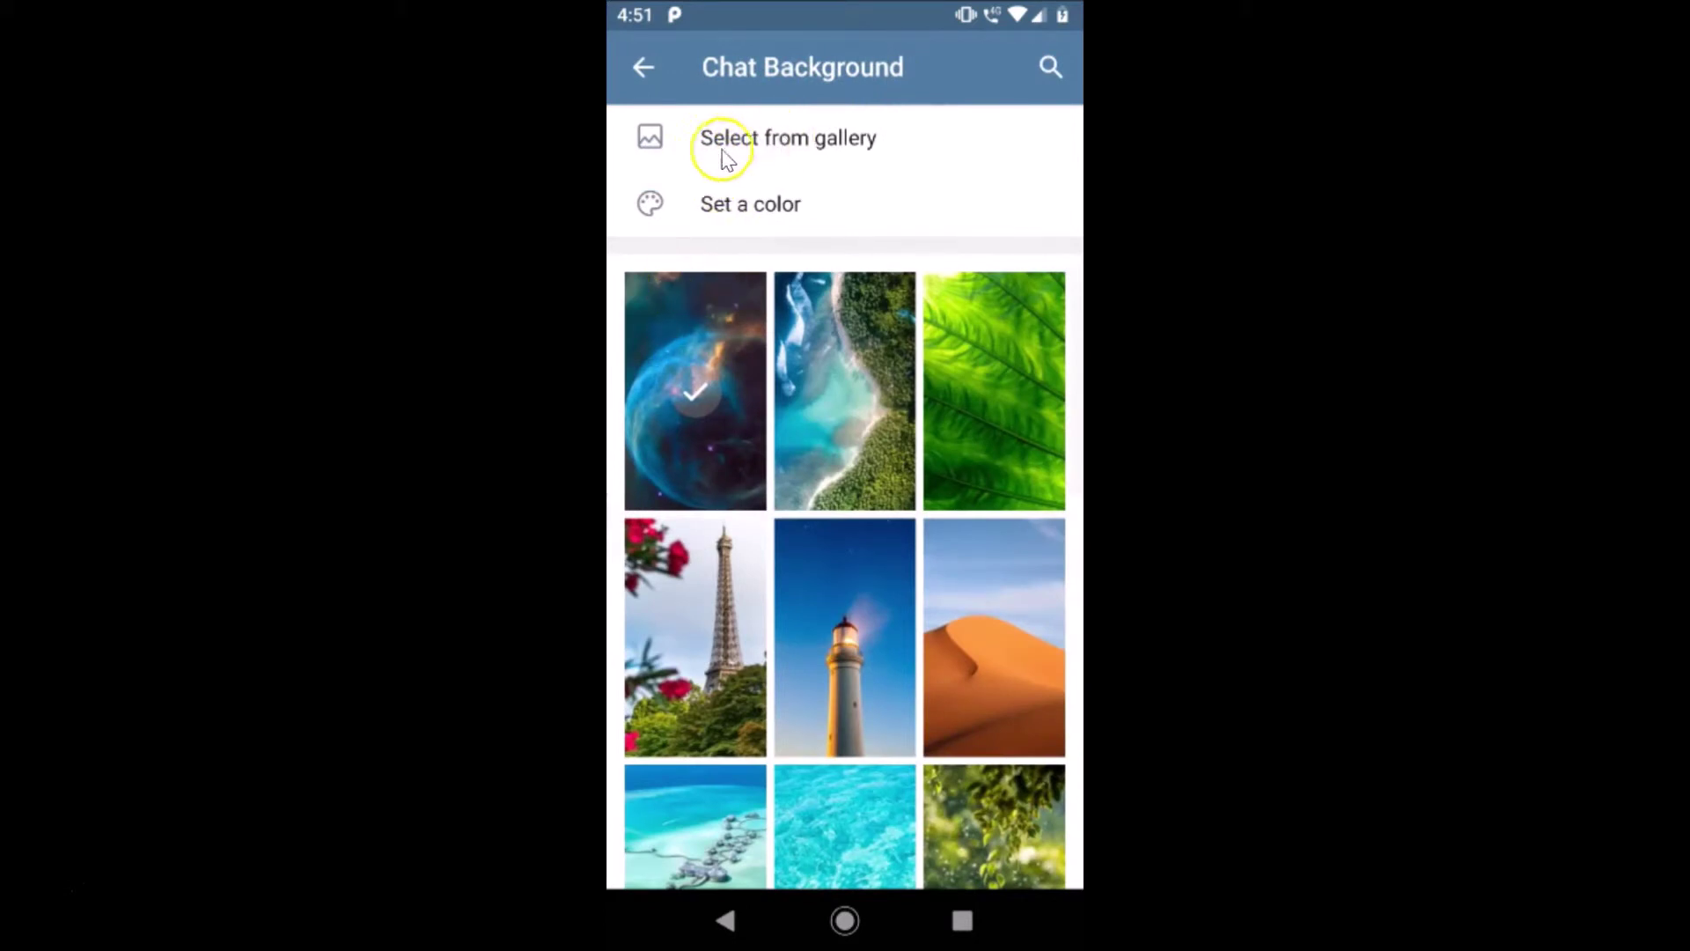
Step: Select the beach photo from the gallery's Download album and confirm it
left_click(811, 144)
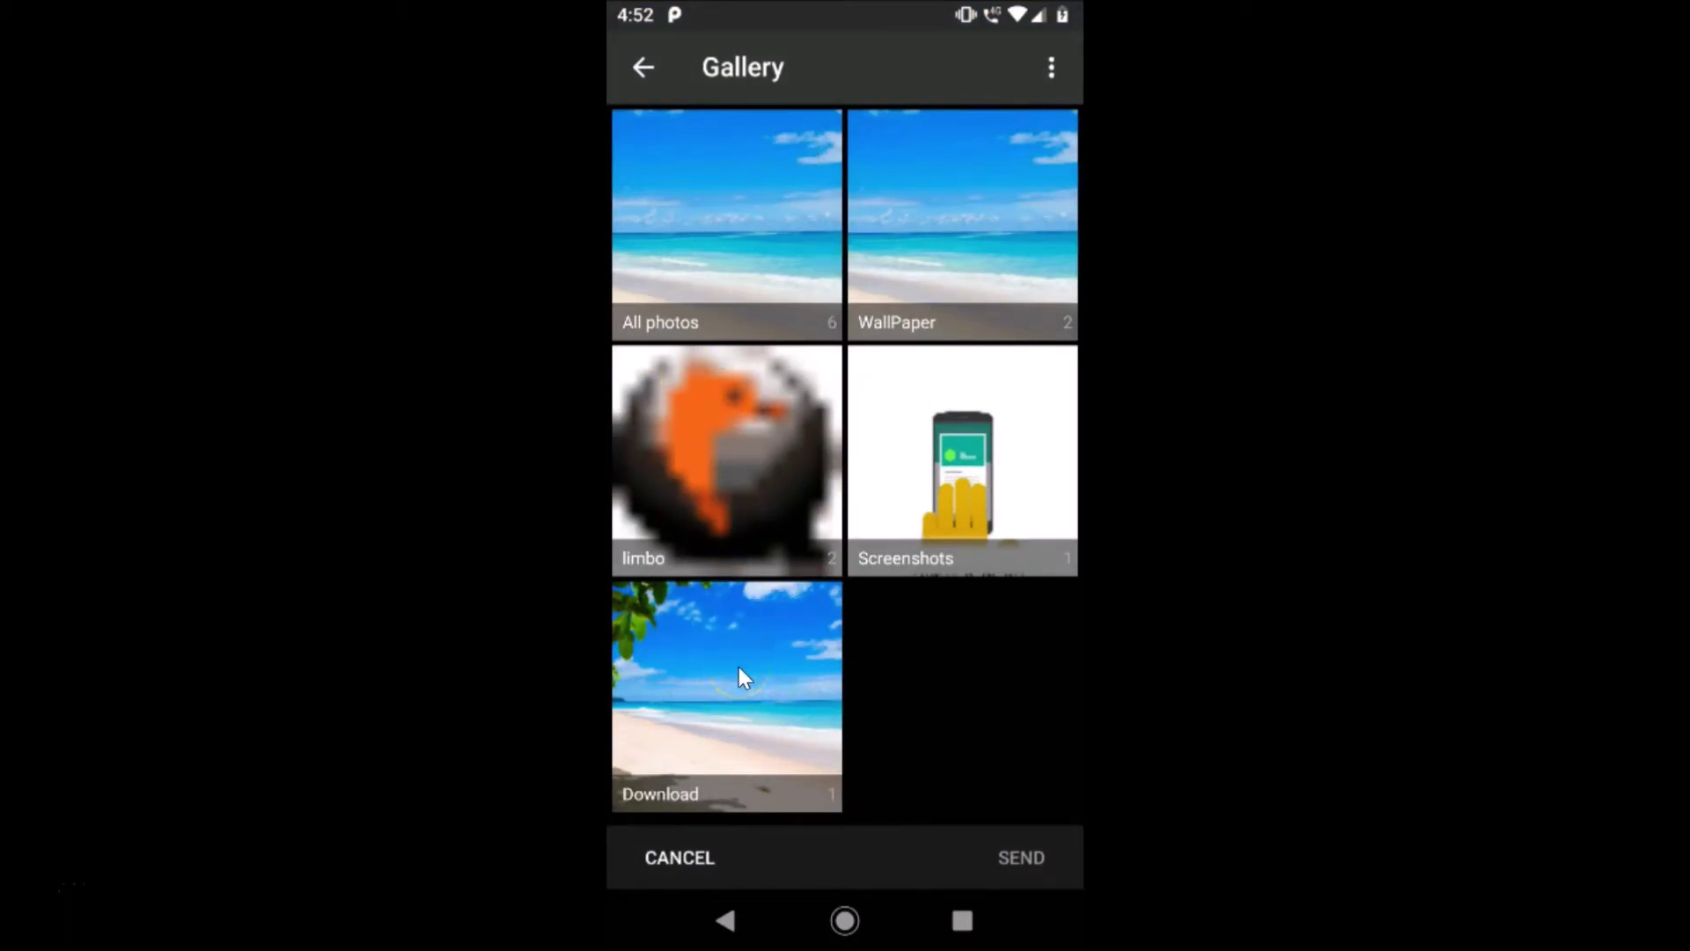
left_click(738, 667)
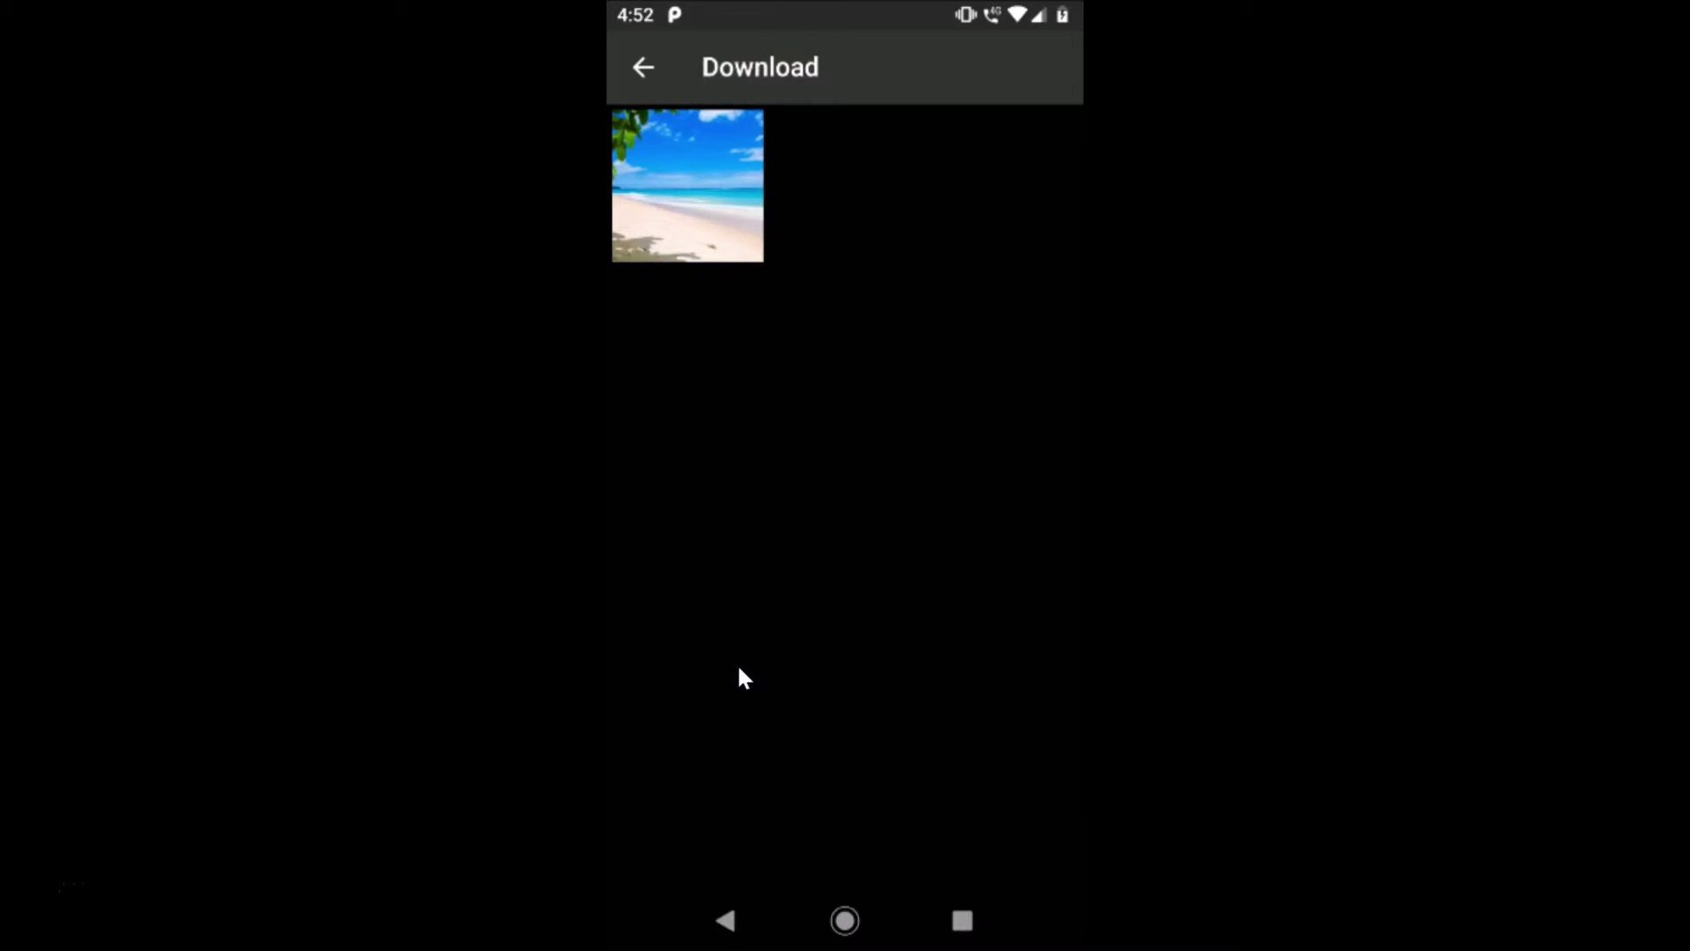
left_click(698, 233)
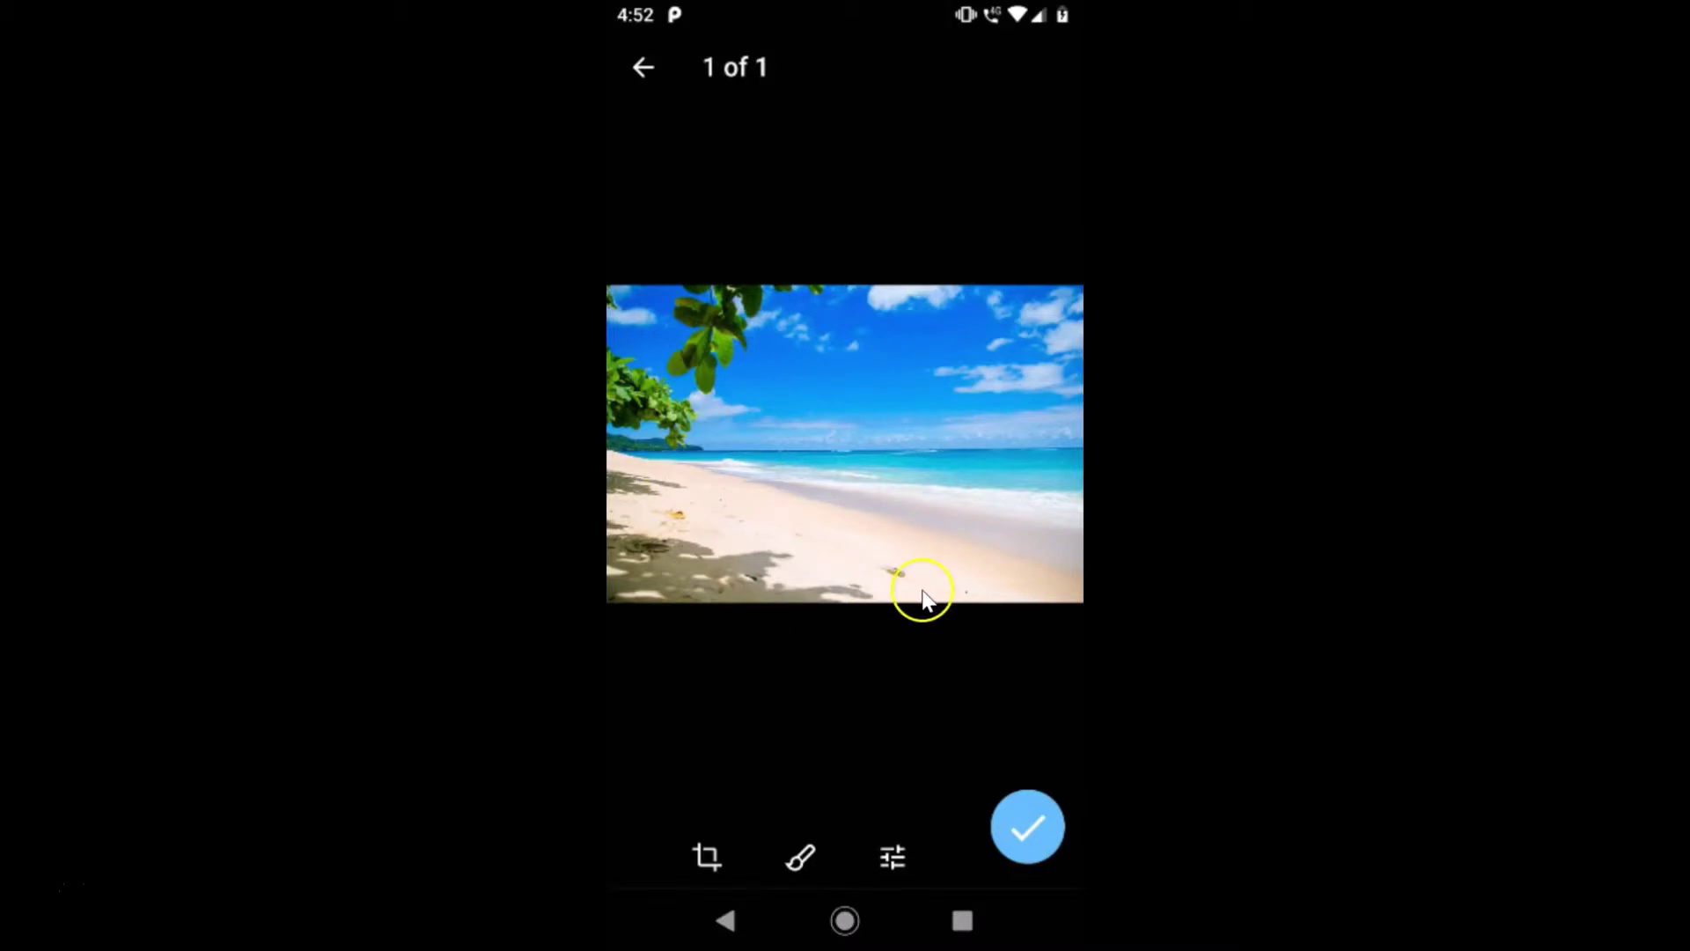
left_click(1028, 832)
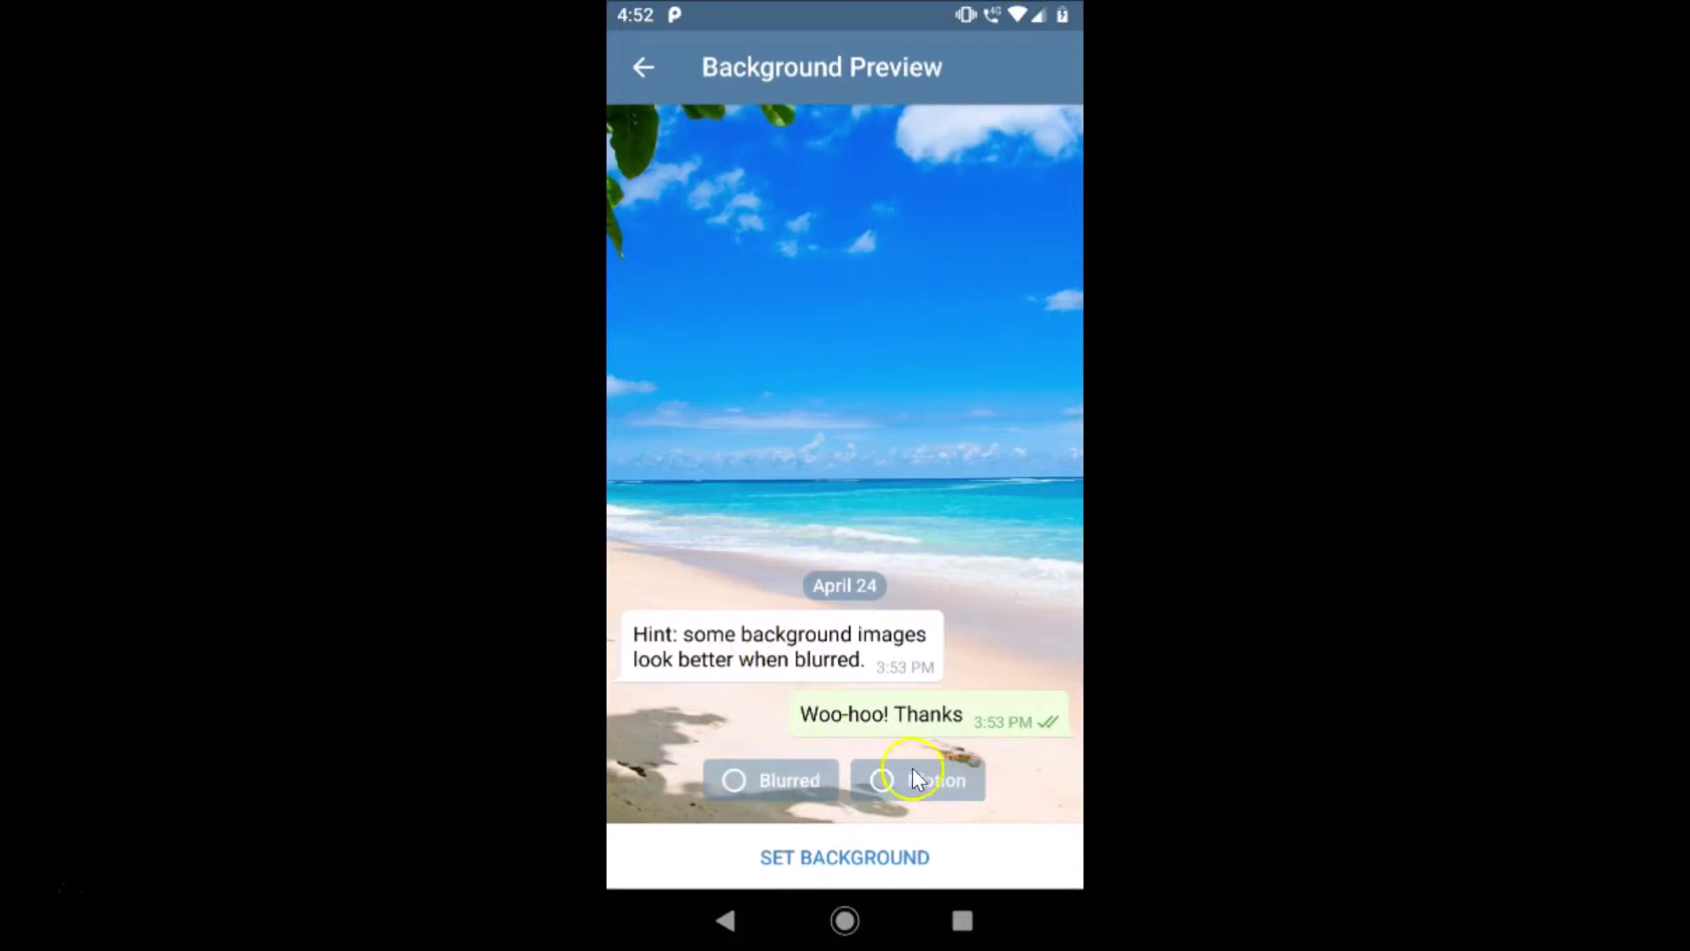
Step: Toggle Blurred on and off, then set the sharp beach photo as background
left_click(779, 778)
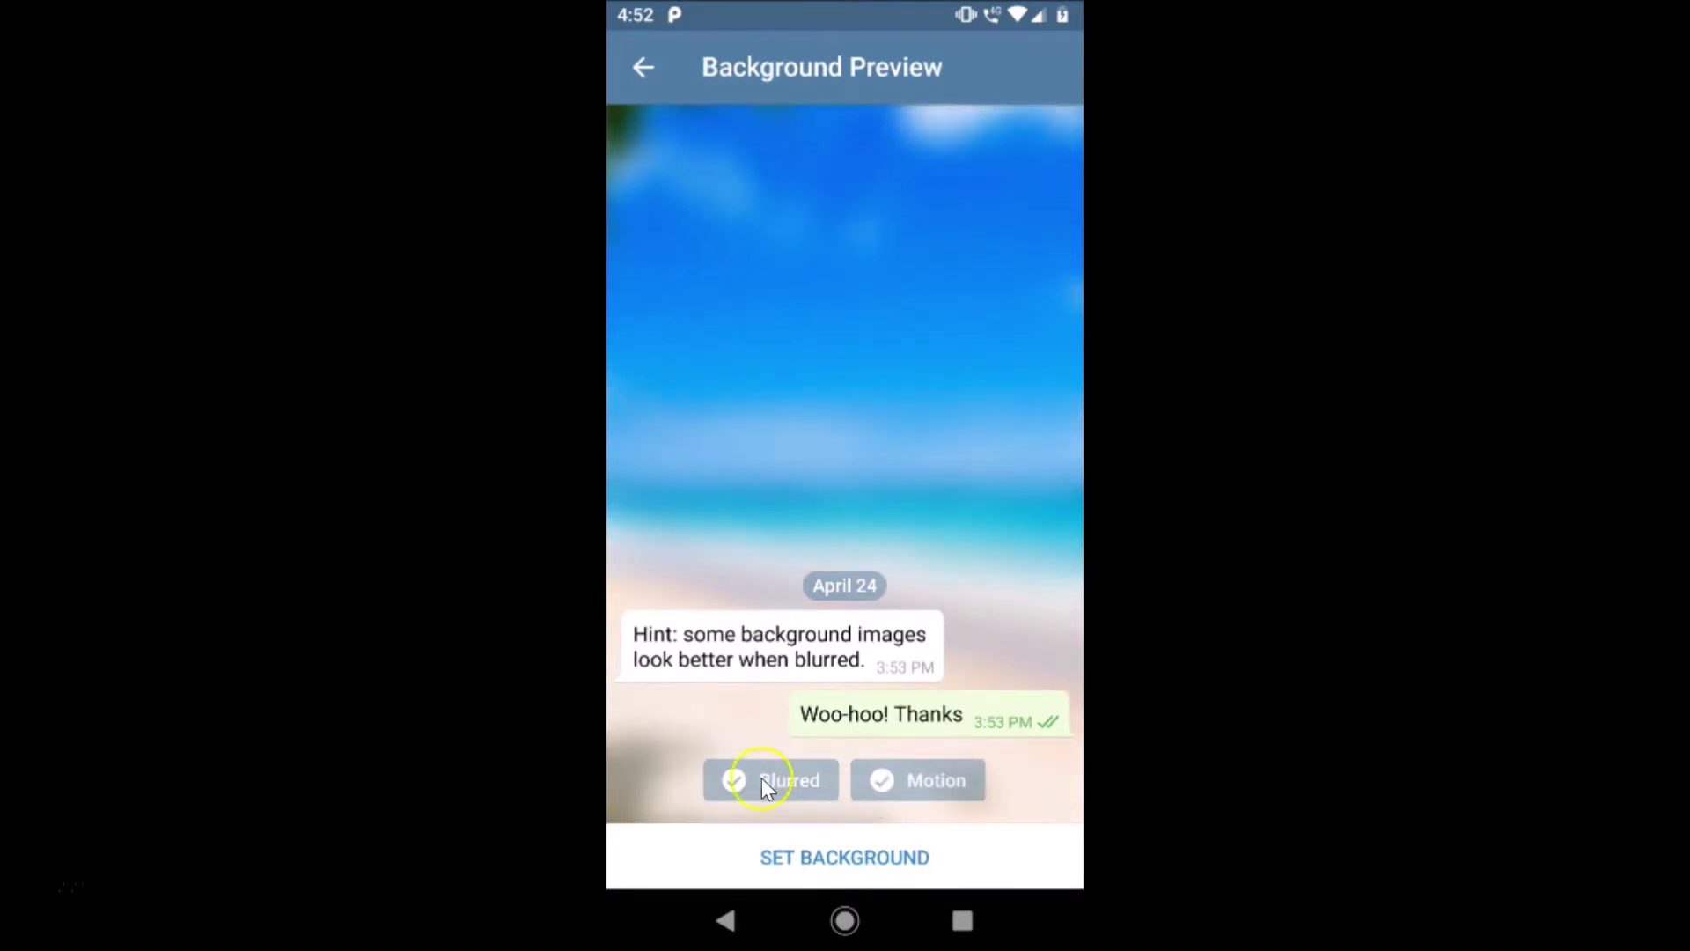
left_click(757, 779)
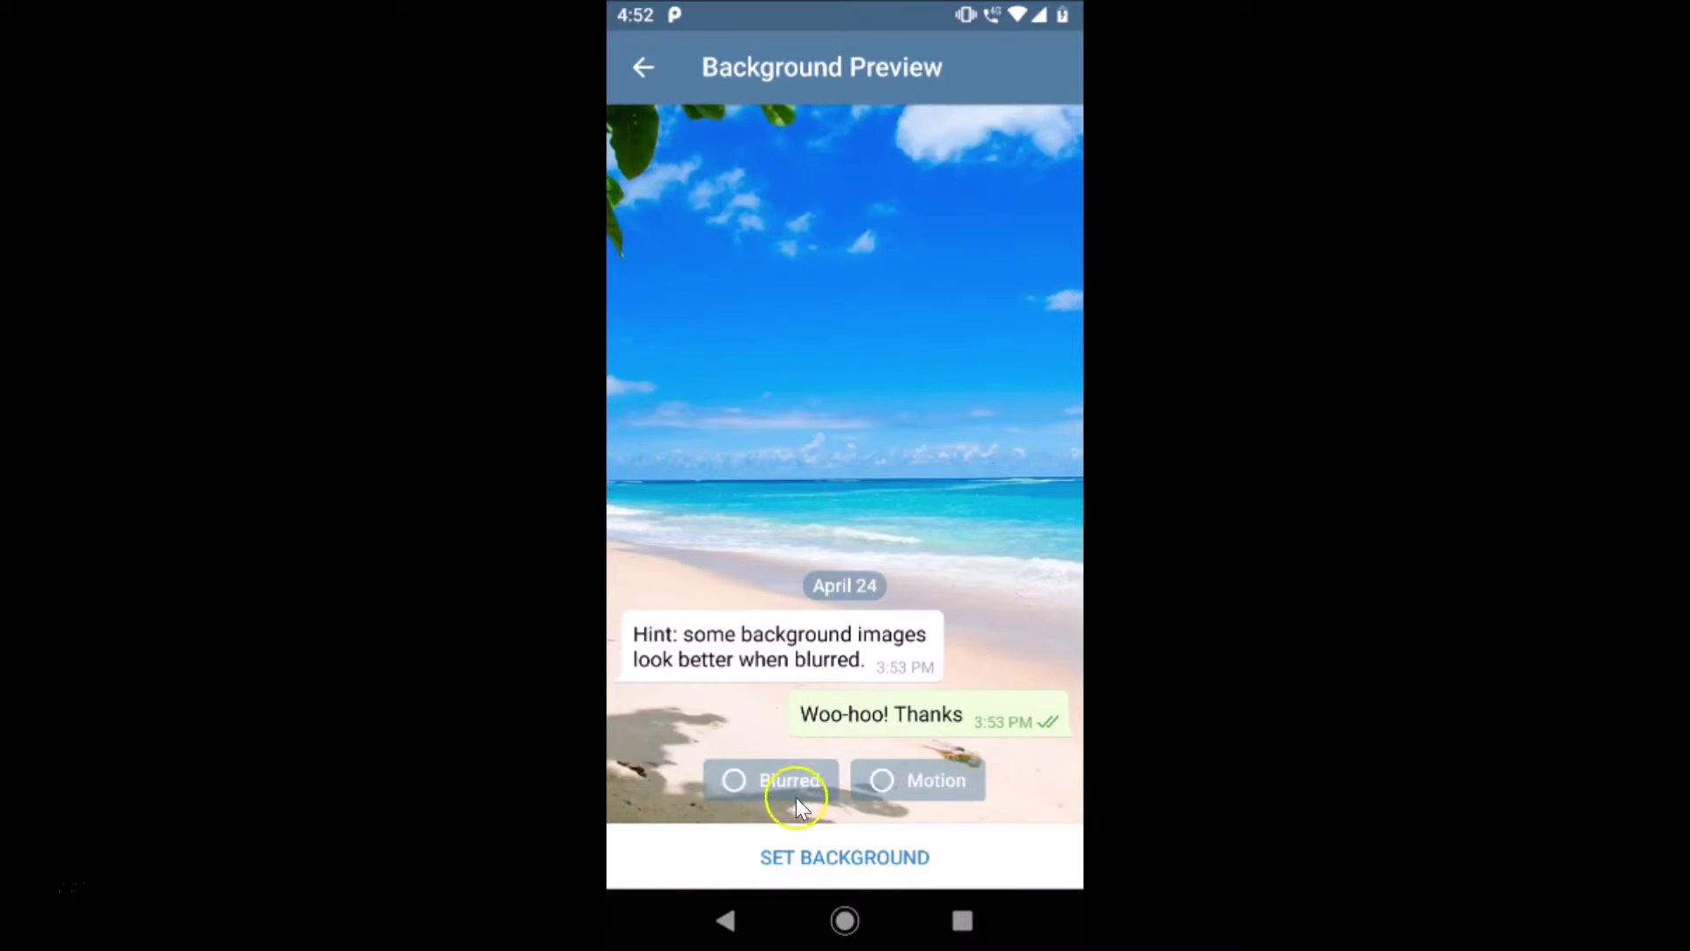
left_click(842, 857)
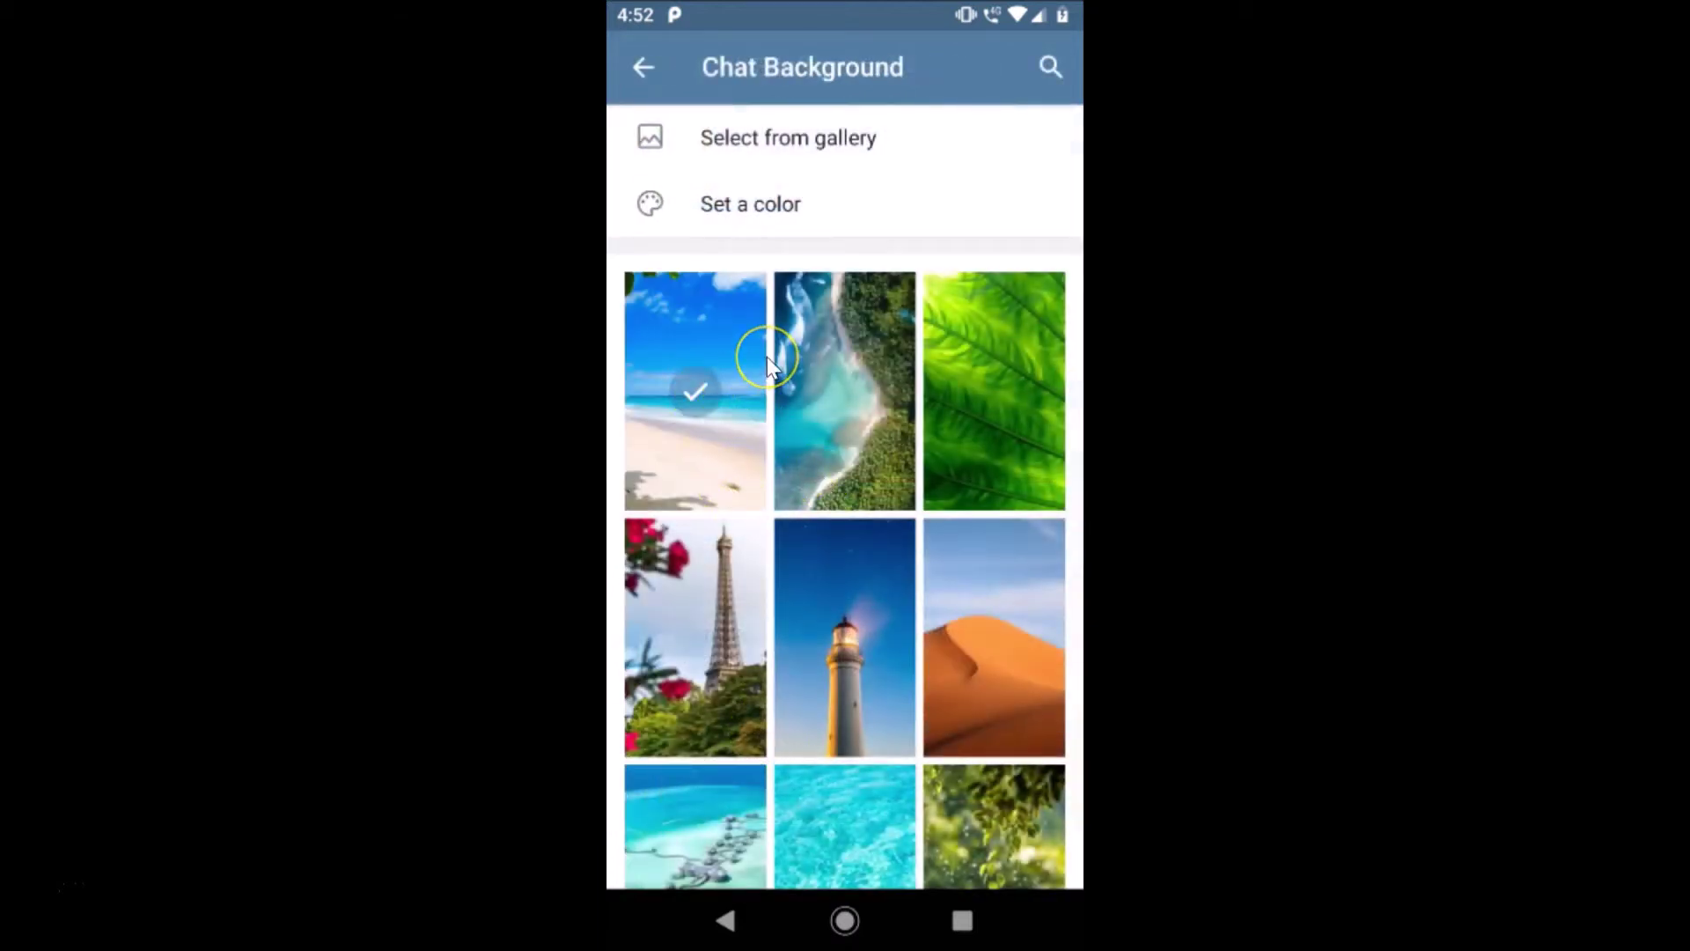
Step: Return to the chat list, view the beach photo in the conversation, and go back
left_click(647, 67)
left_click(650, 68)
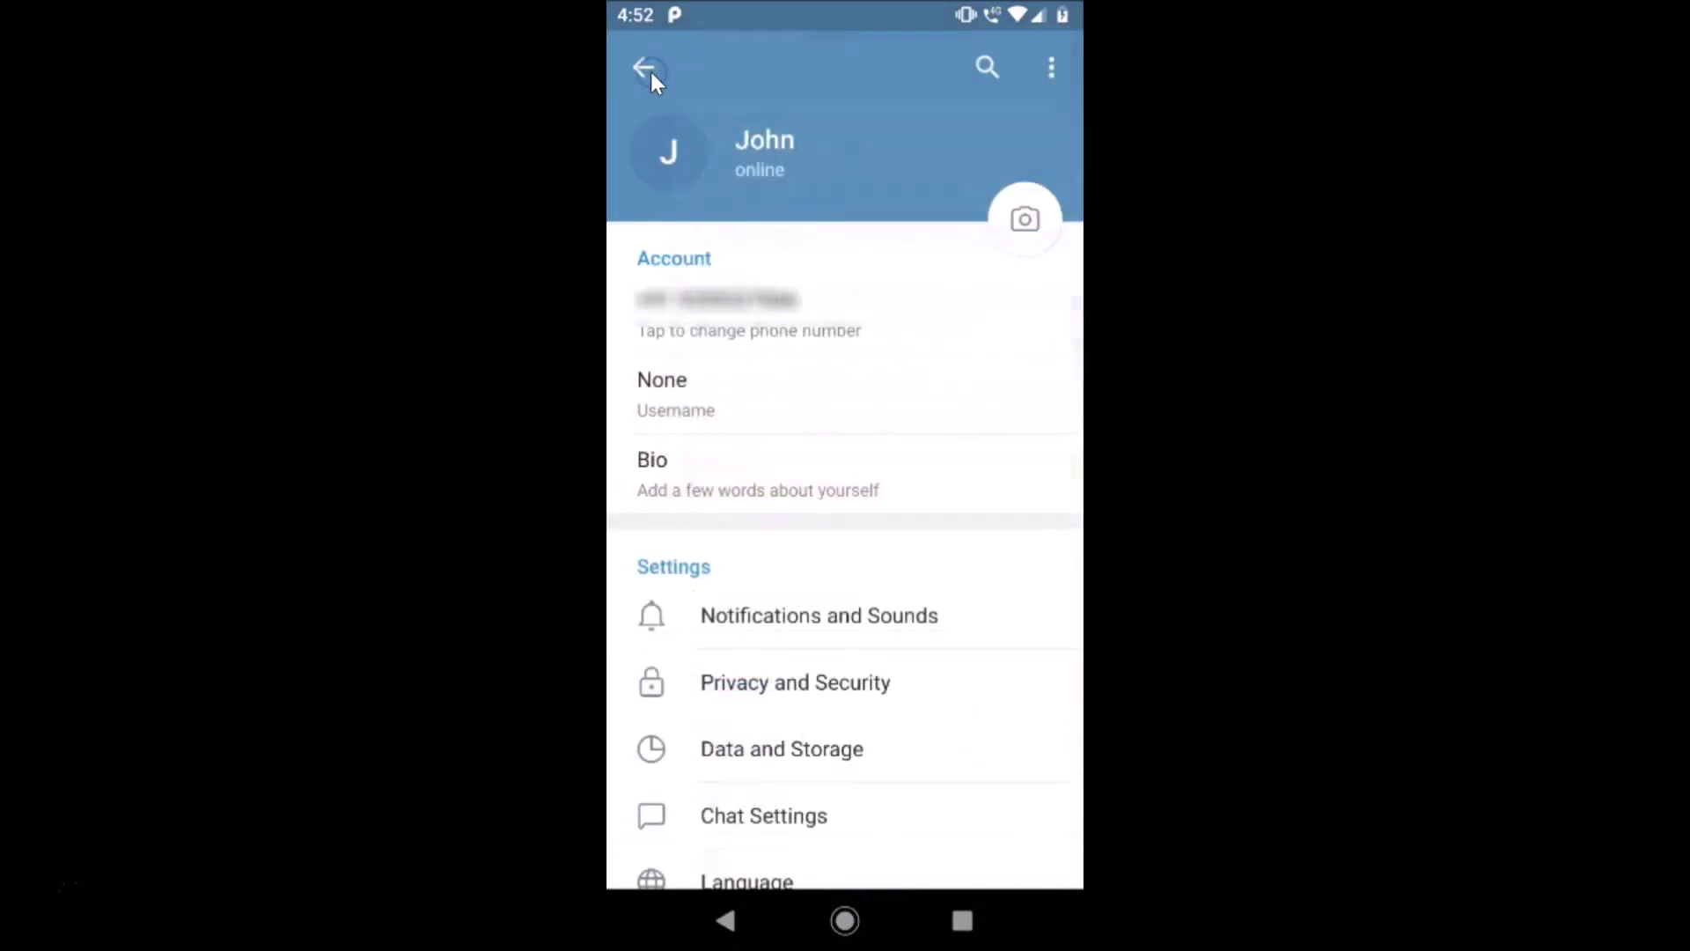
left_click(651, 72)
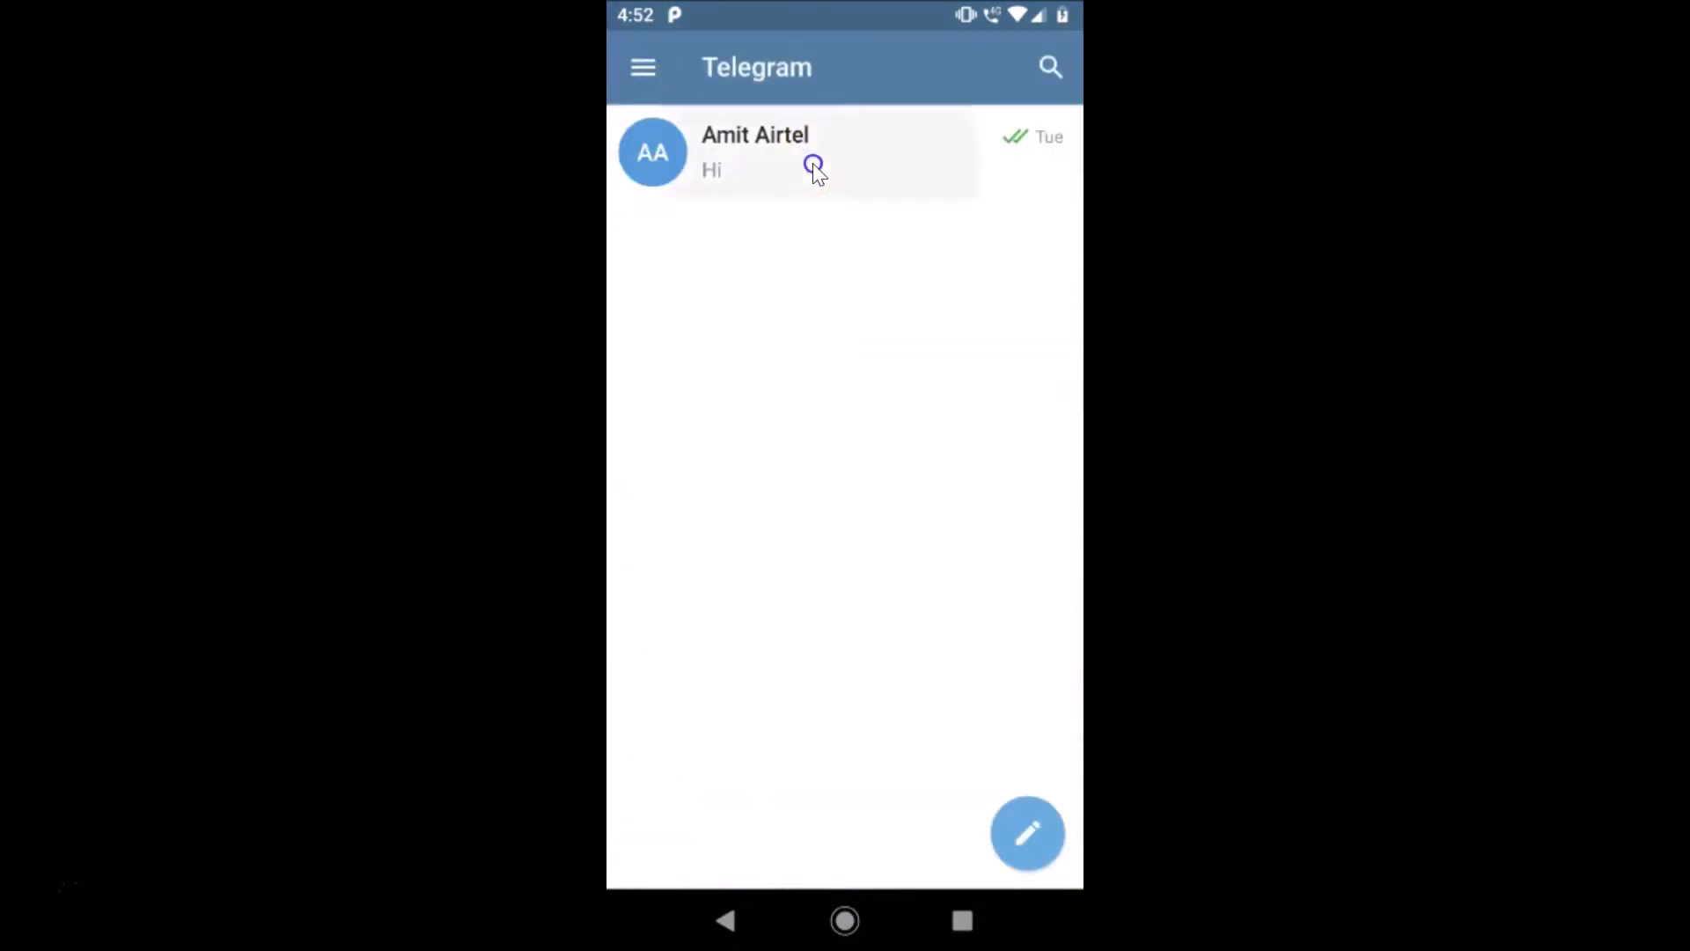
left_click(811, 163)
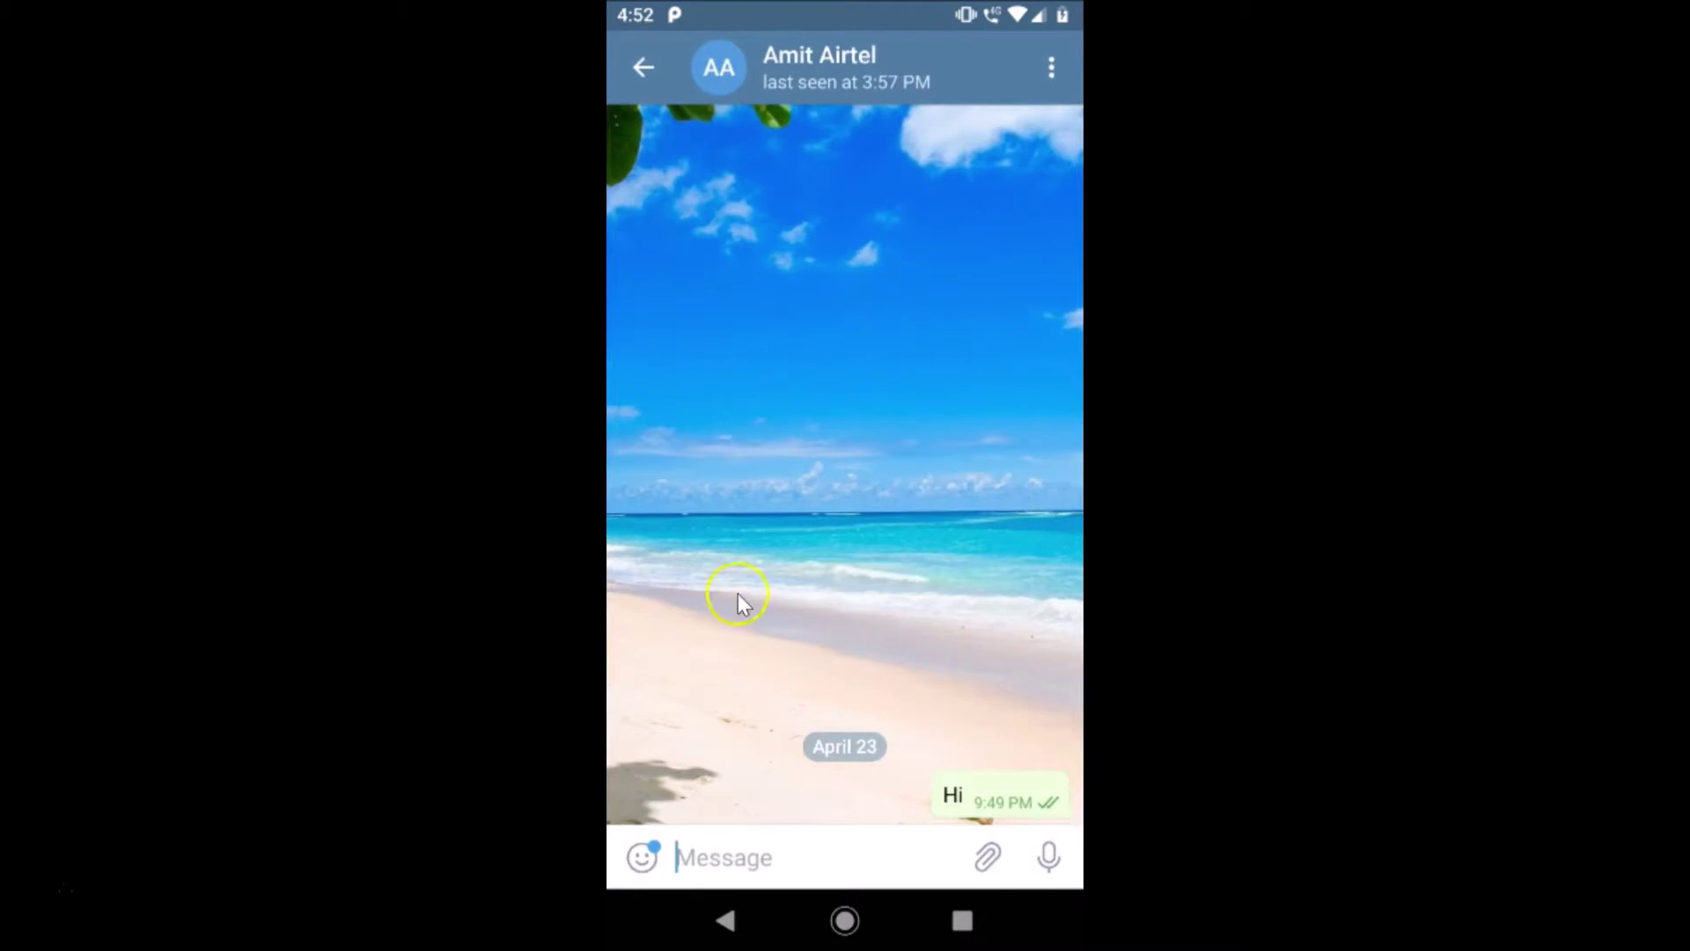
left_click(640, 68)
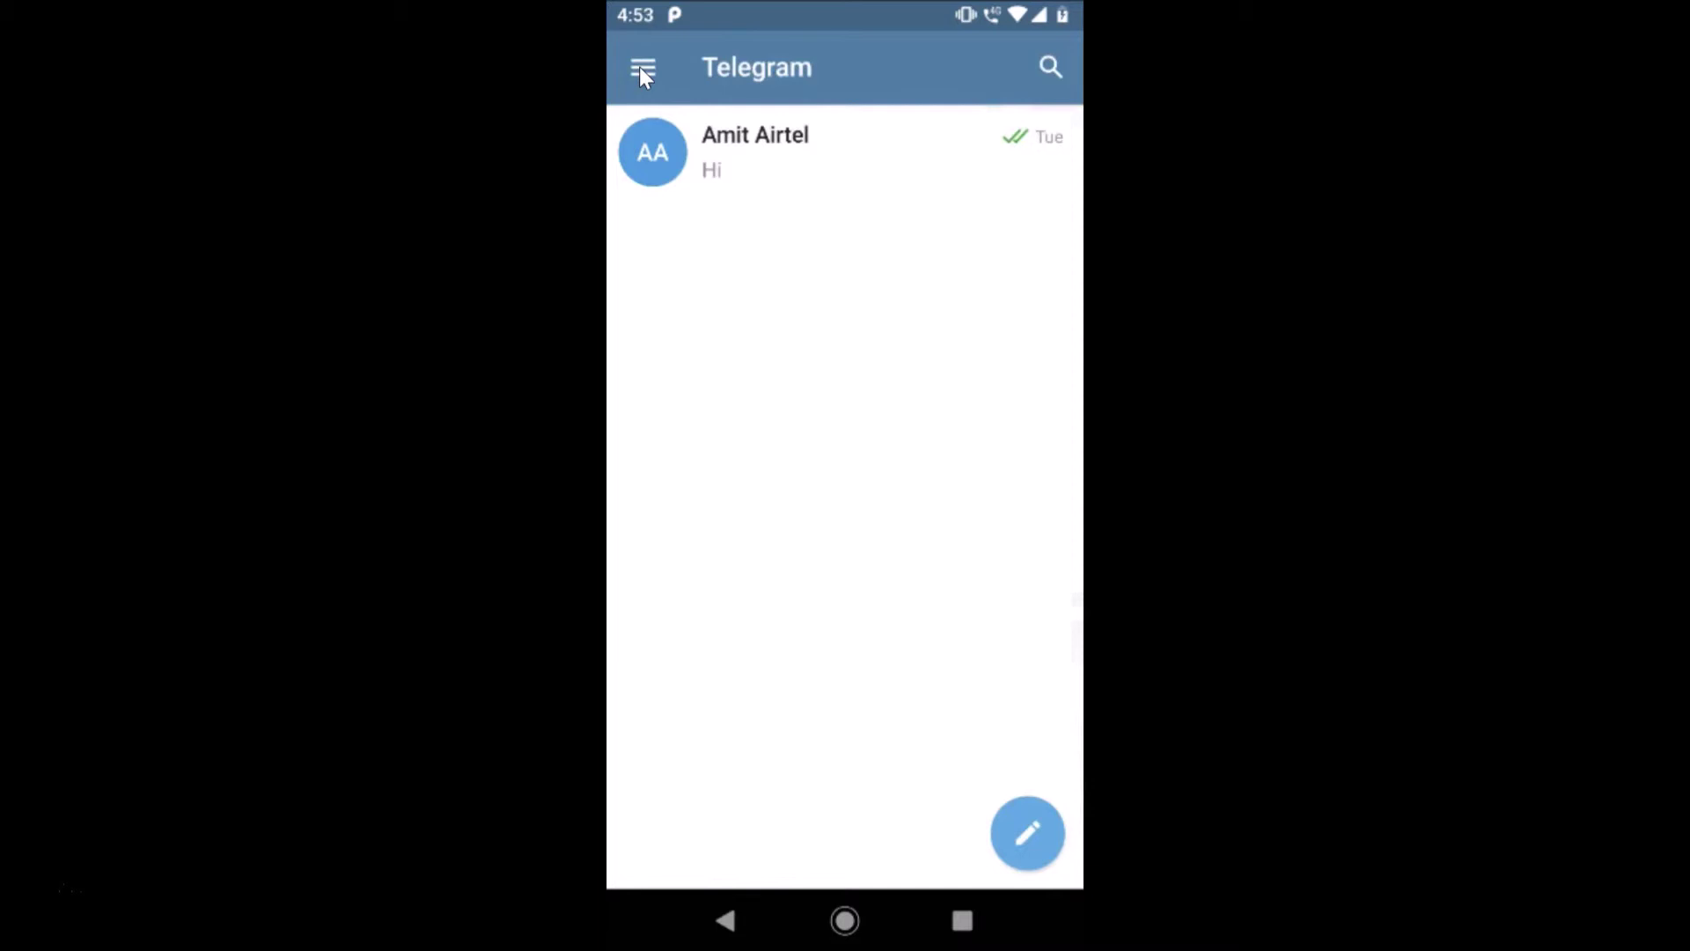
Step: Go to Chat Background > Set a color and preview the brown solid colour
left_click(642, 70)
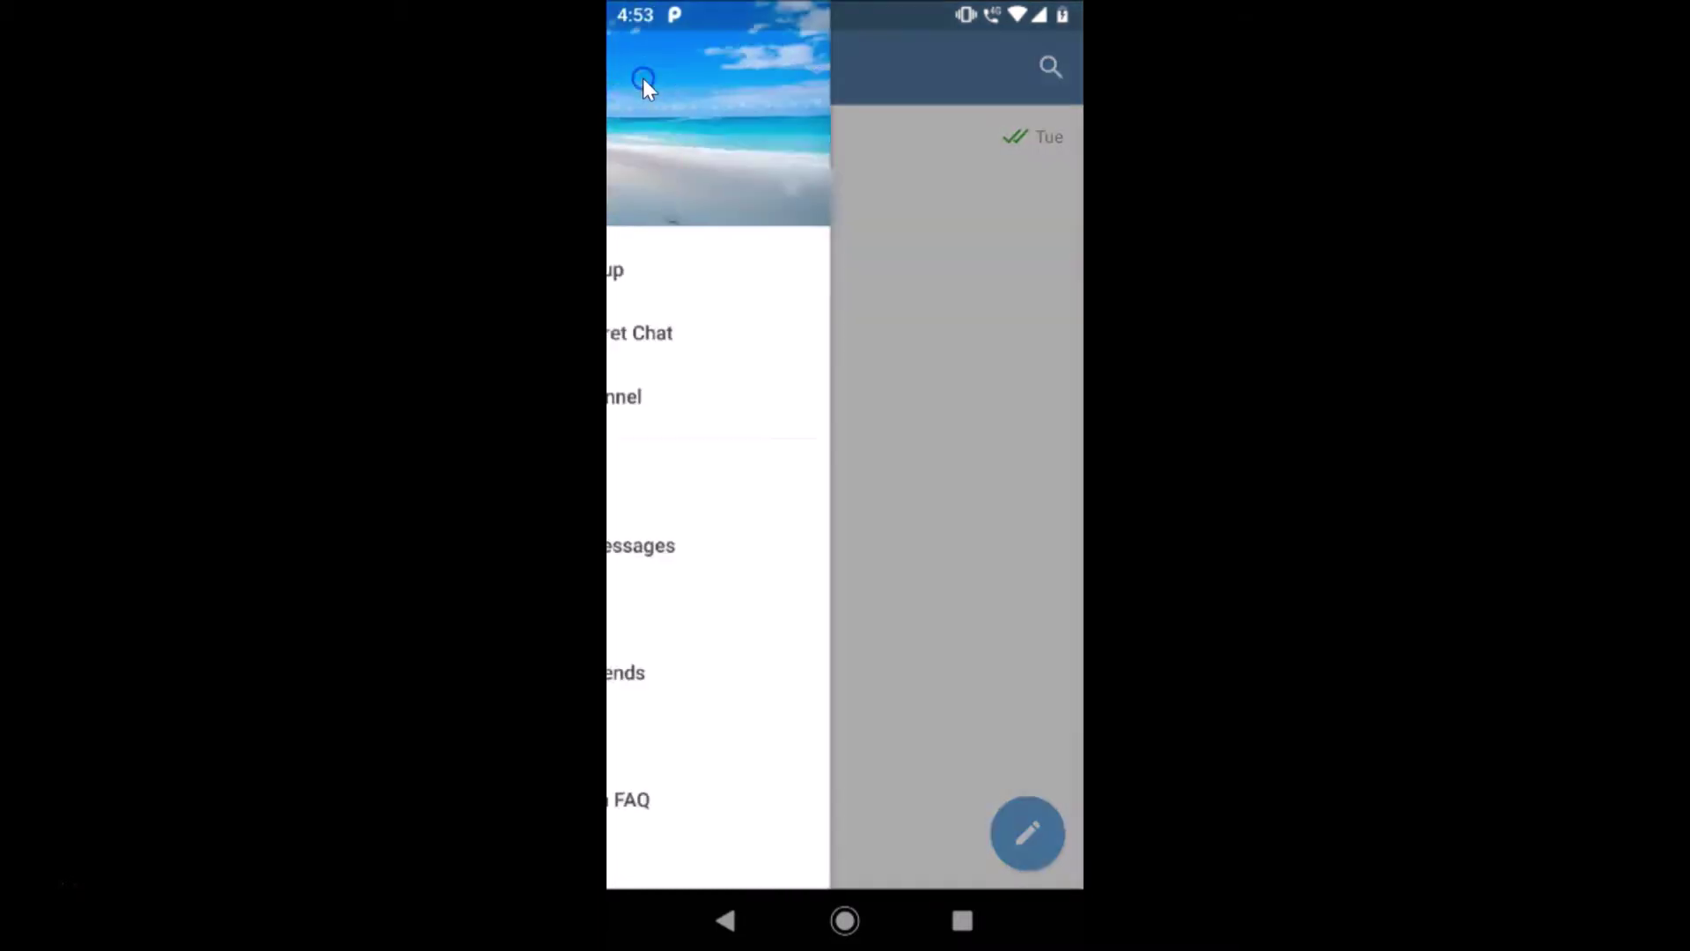
left_click(722, 735)
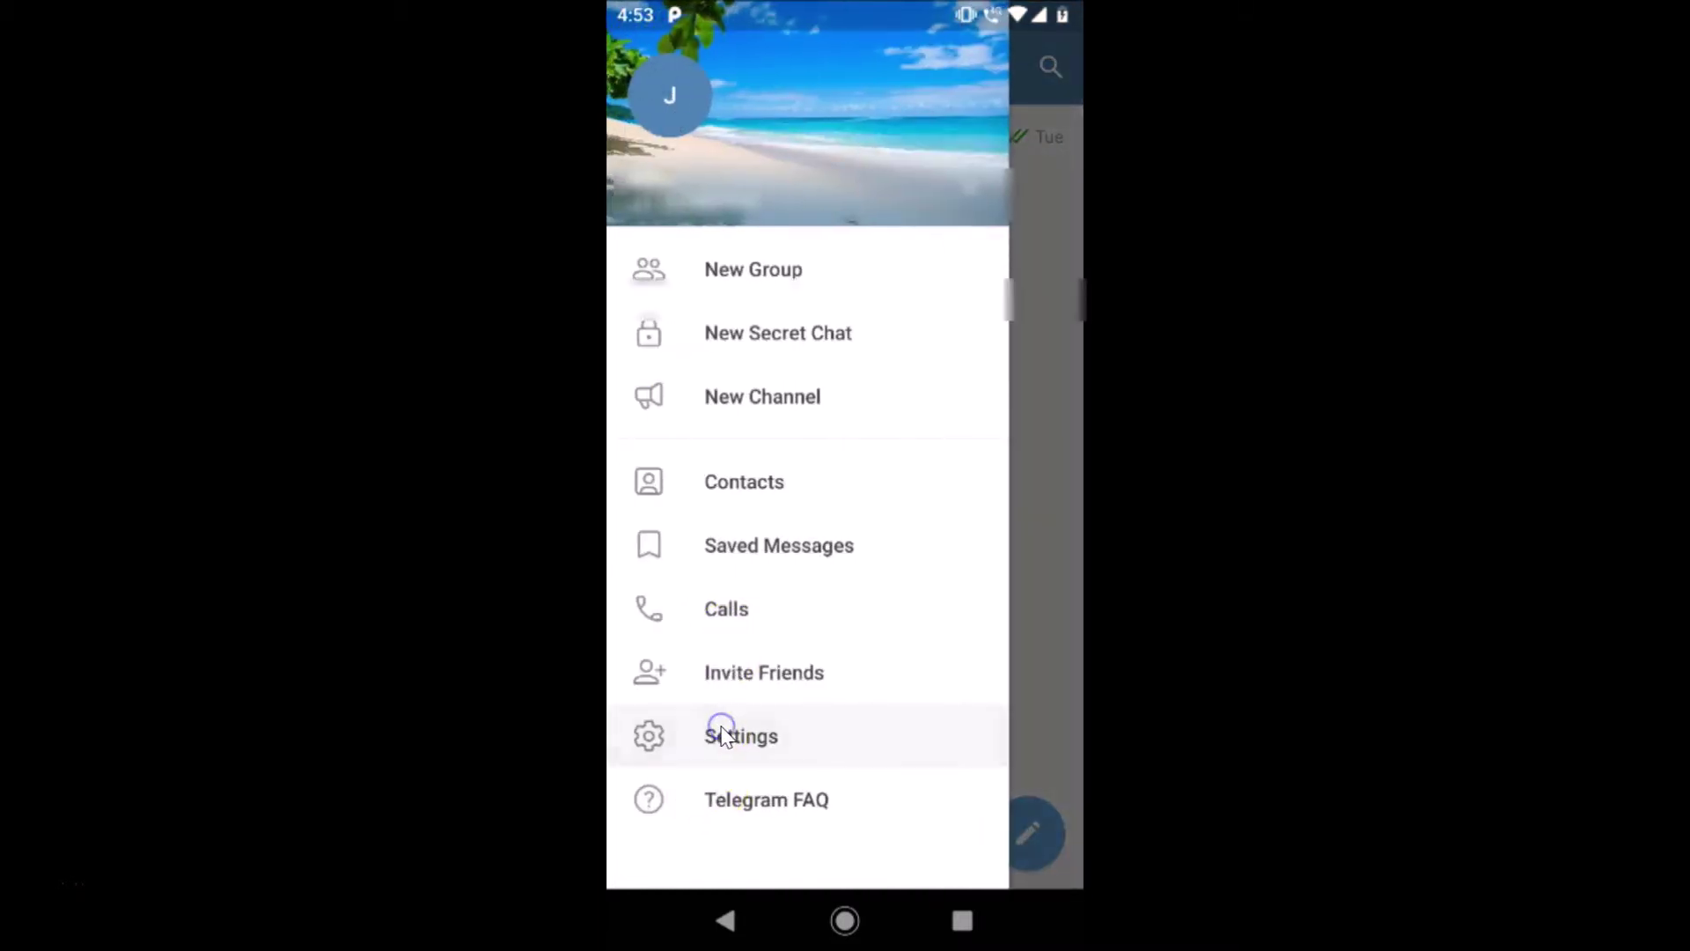
left_click(781, 816)
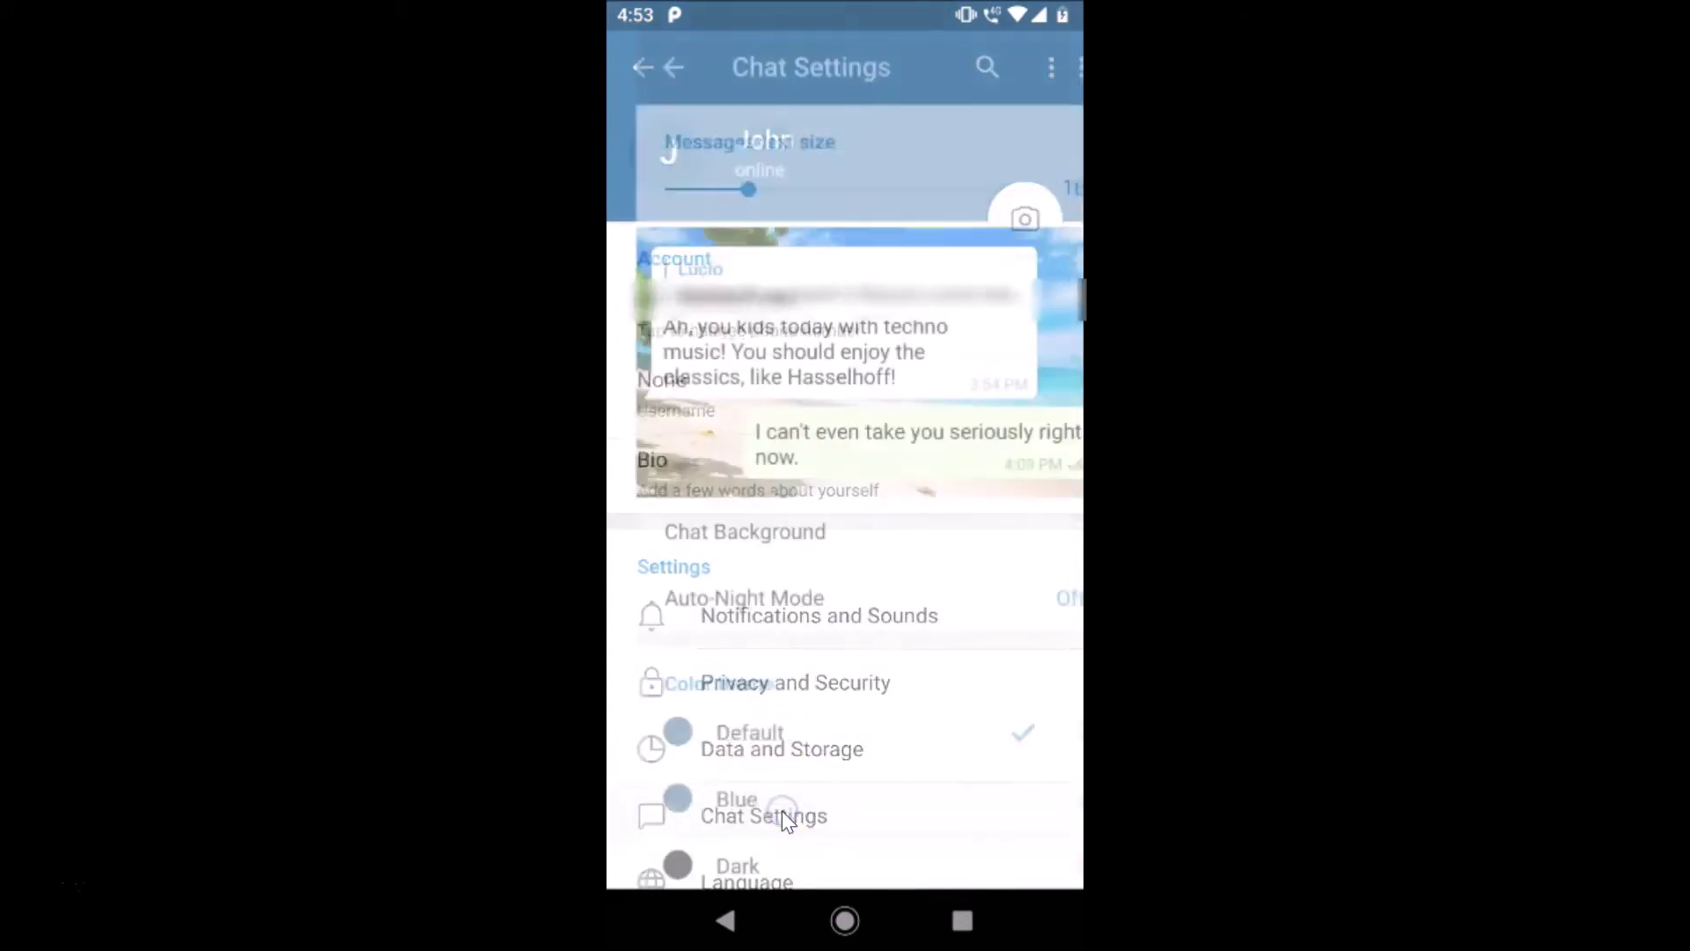
left_click(748, 531)
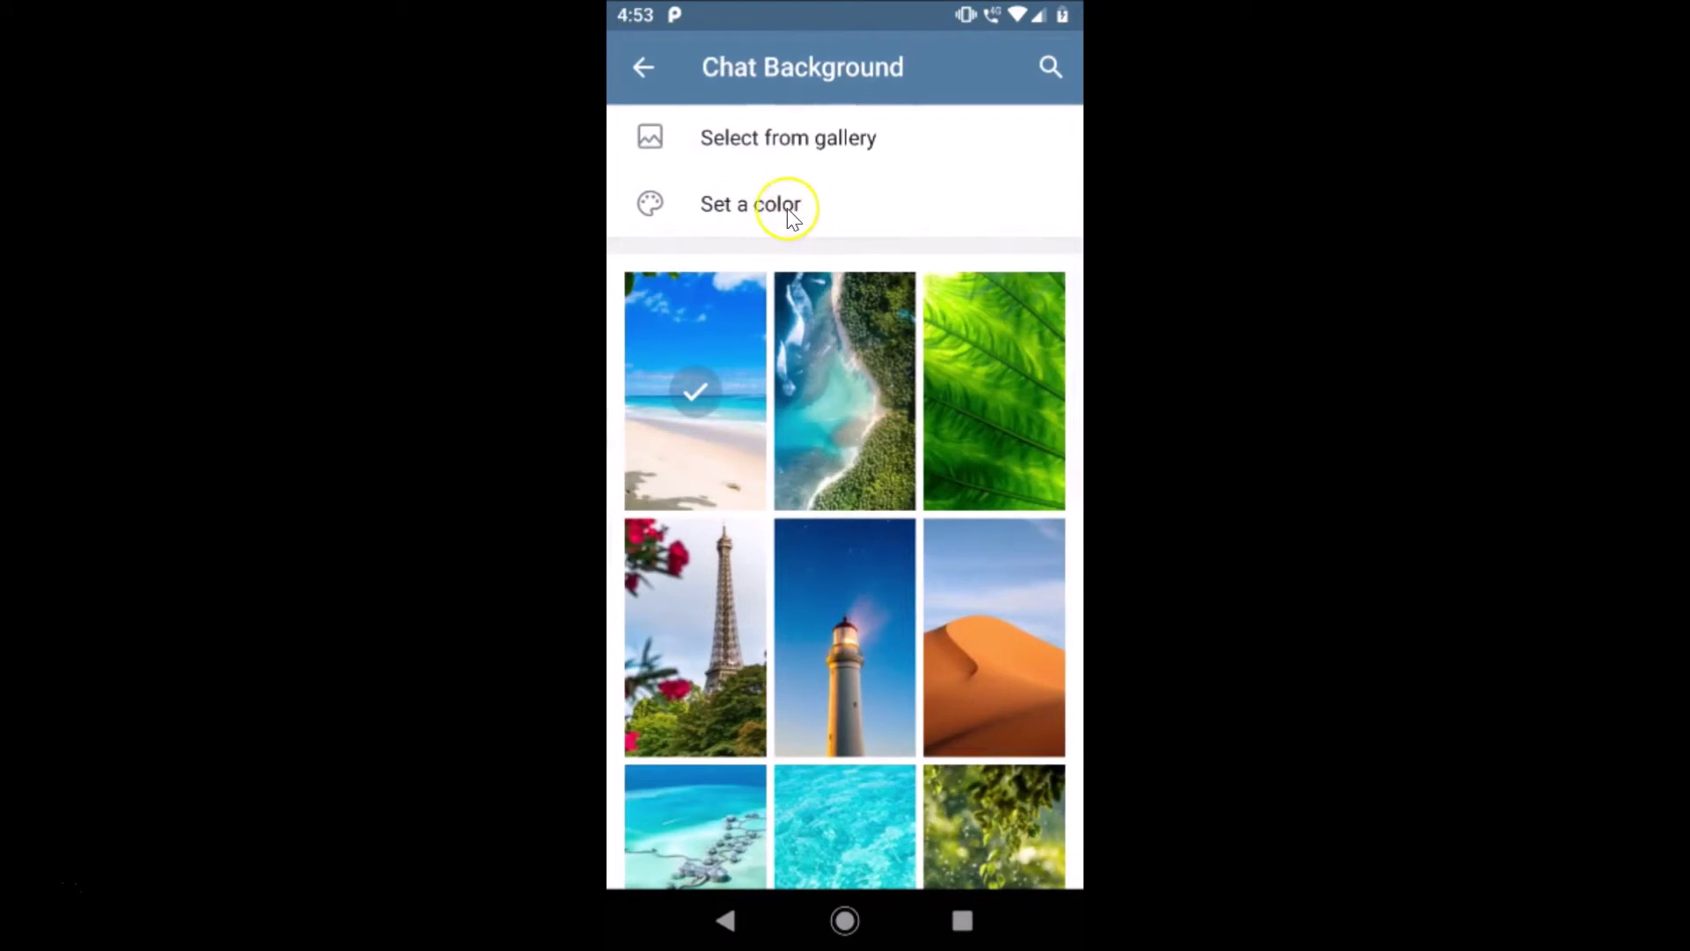
left_click(779, 210)
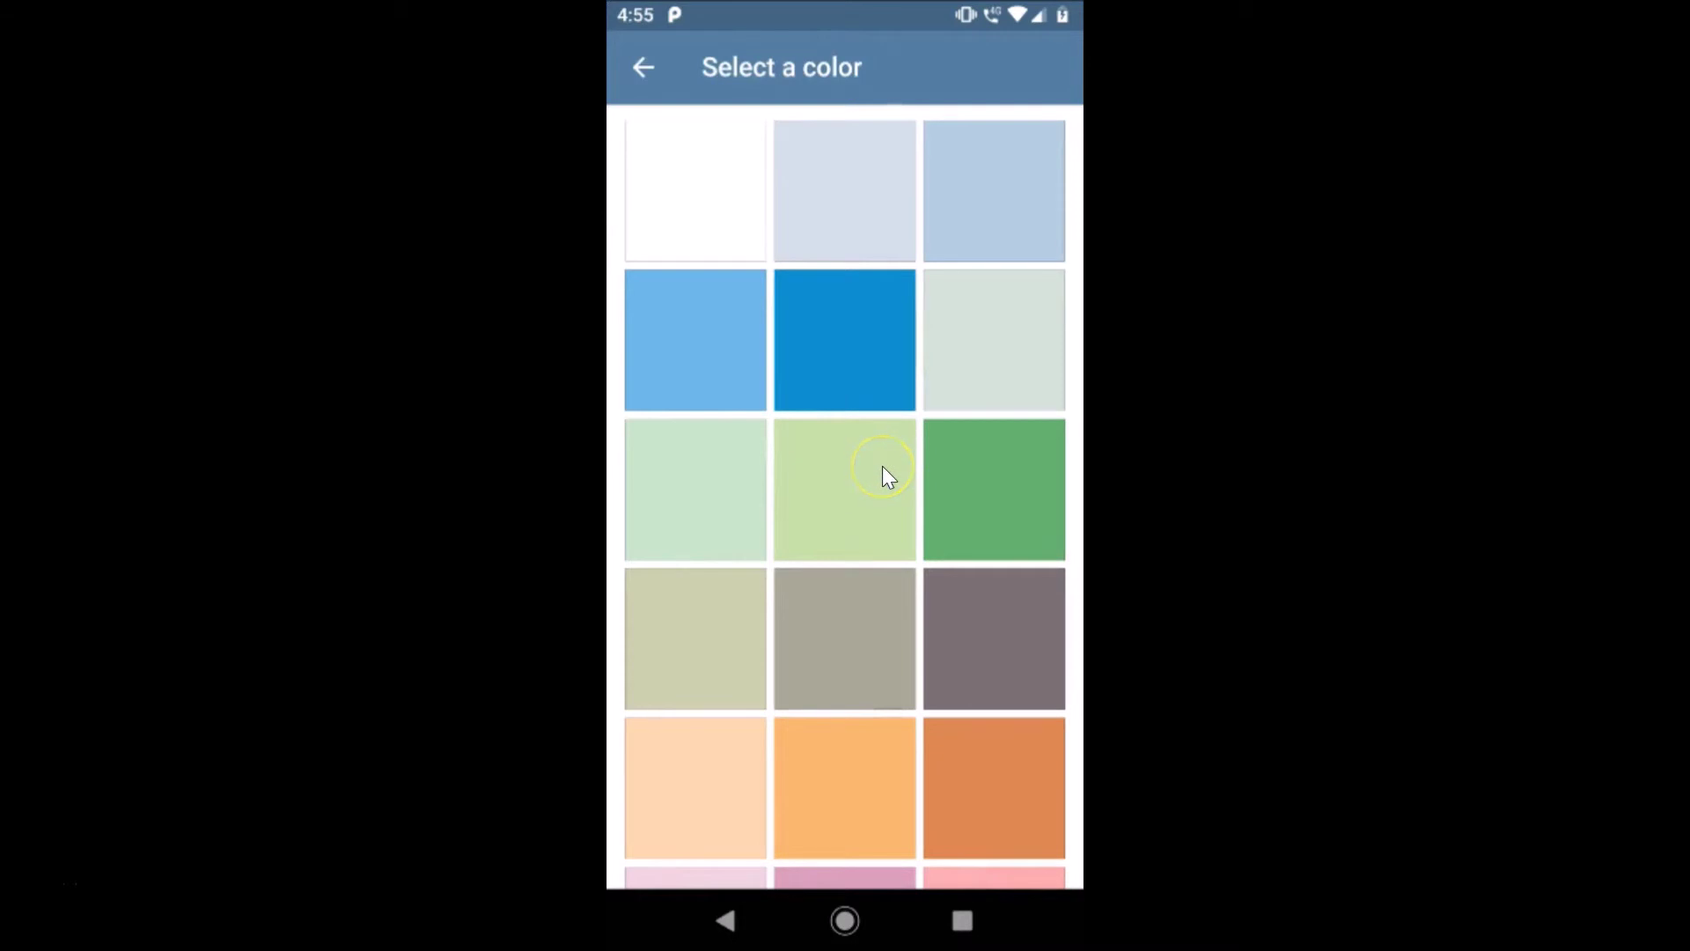
scroll(882, 466, "down", 8)
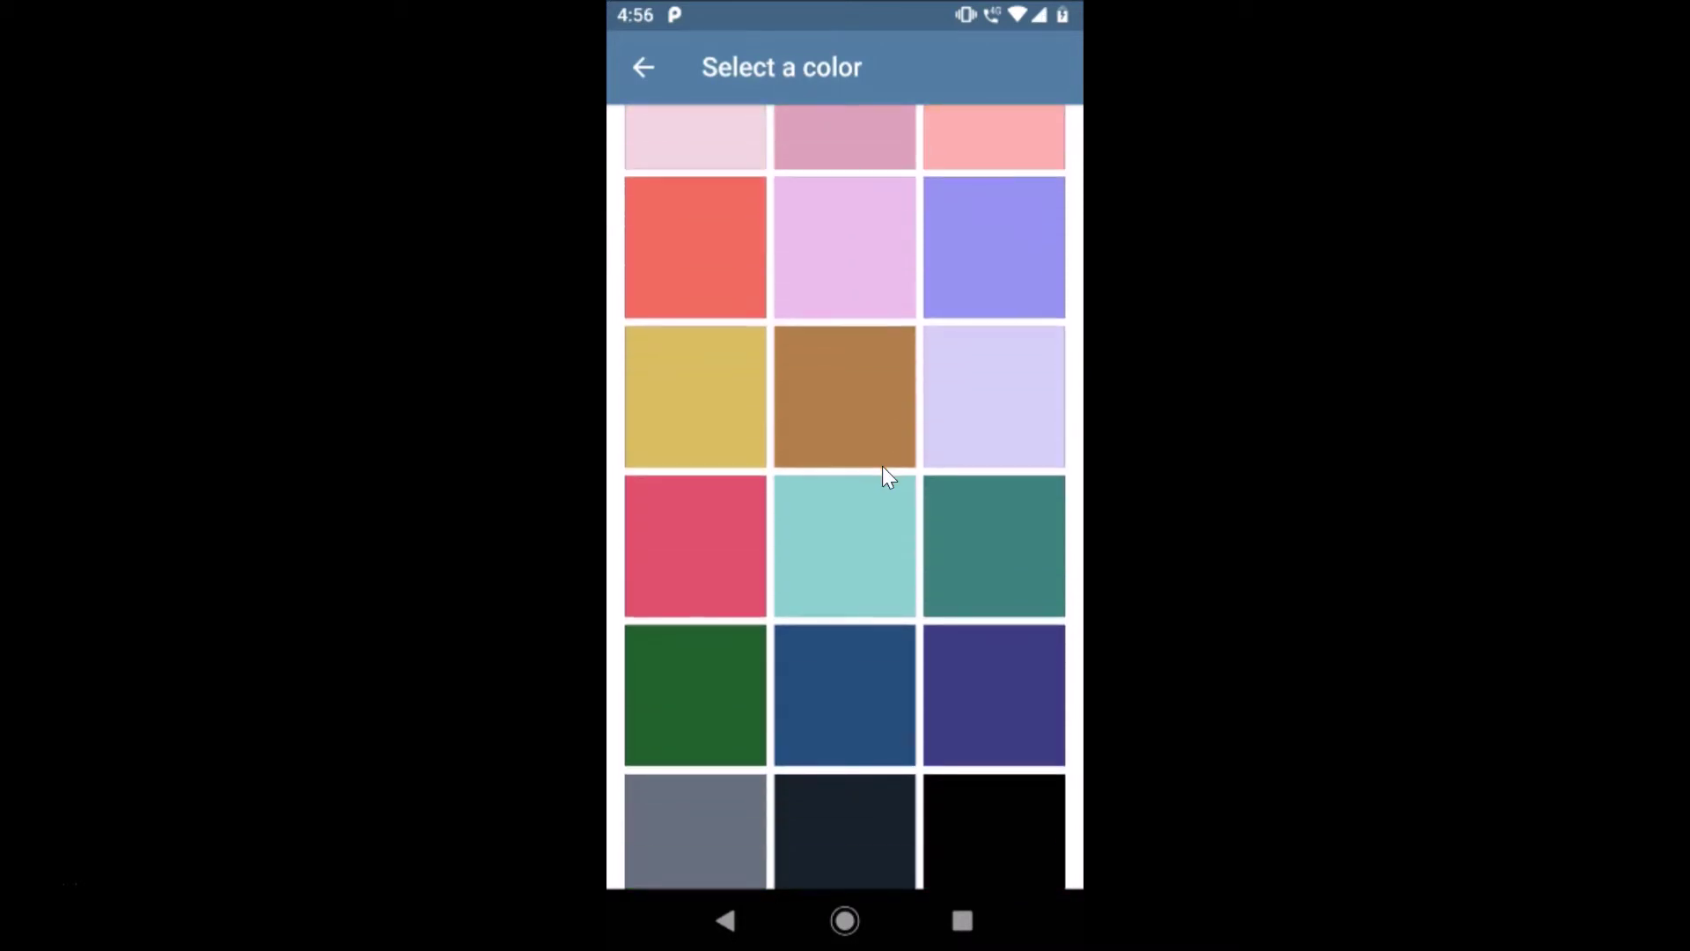
left_click(847, 398)
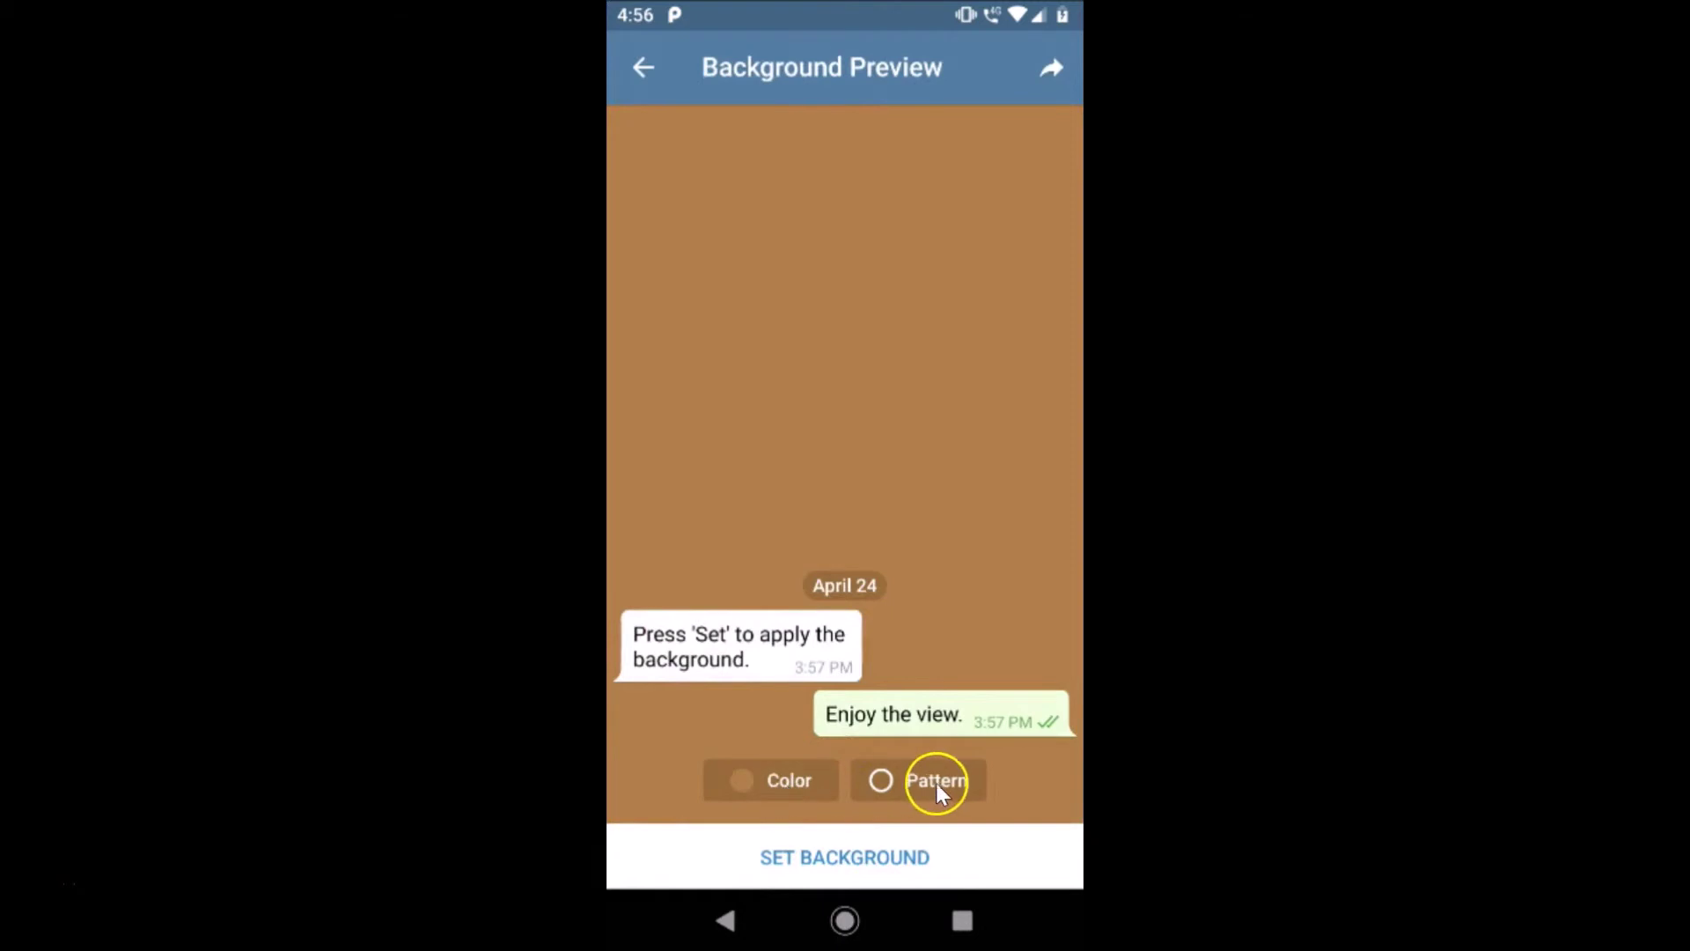
Step: Change the preview colour to dark green #0a5223 at brightness 81 and save it
left_click(785, 782)
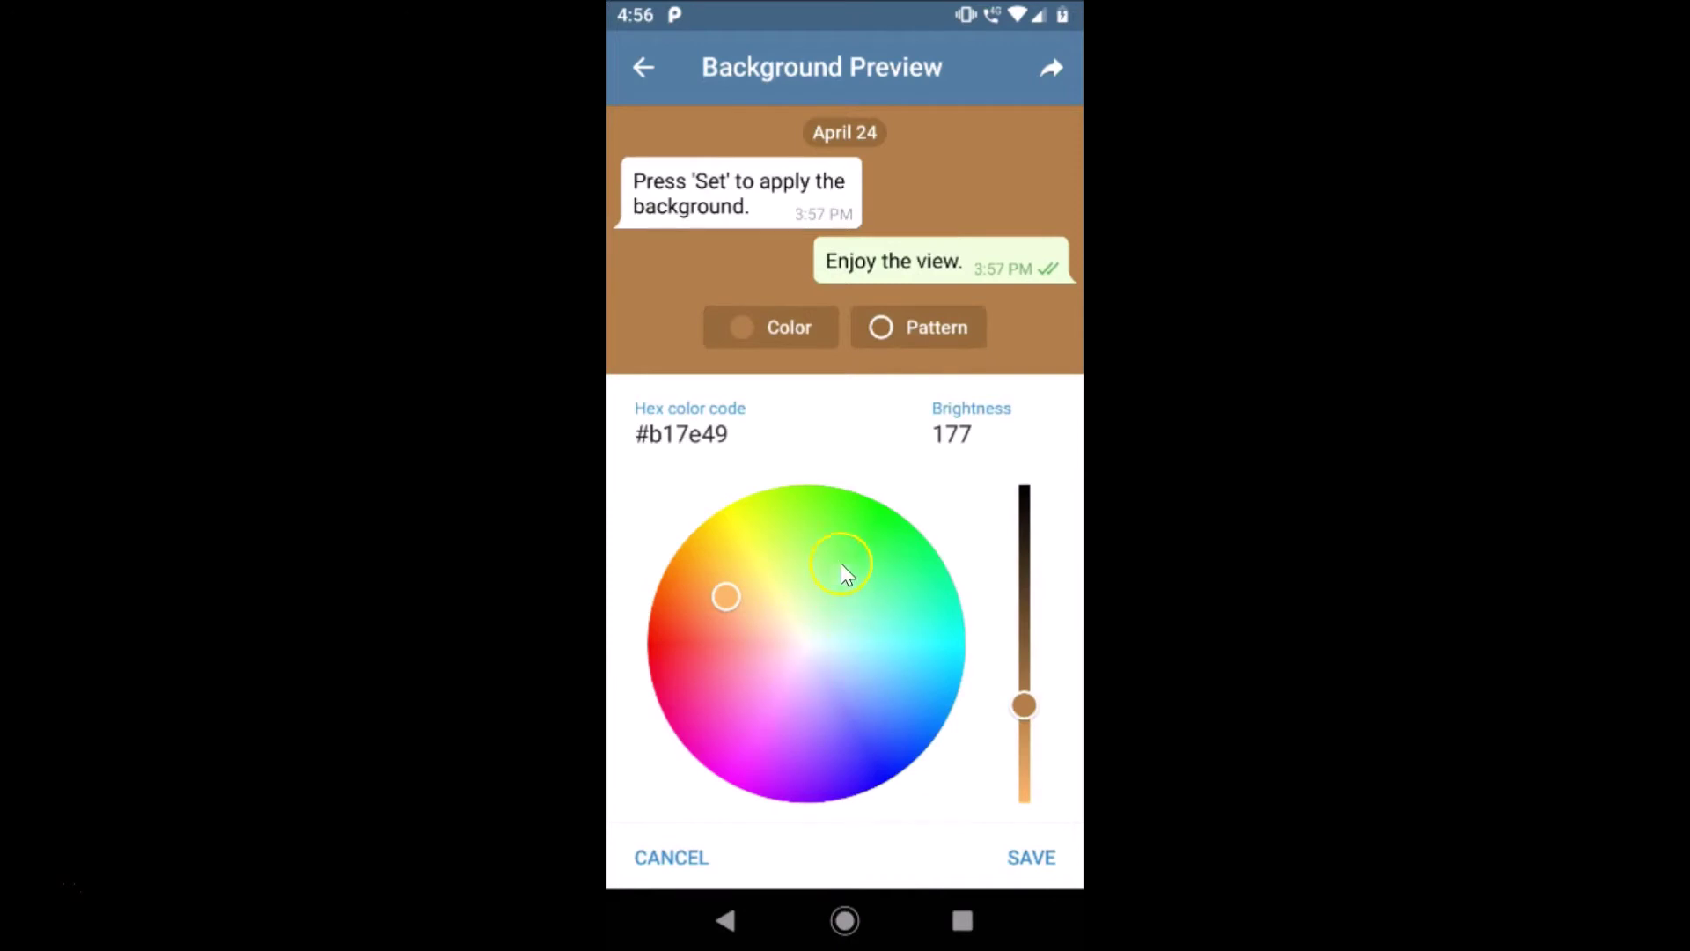
left_click(916, 558)
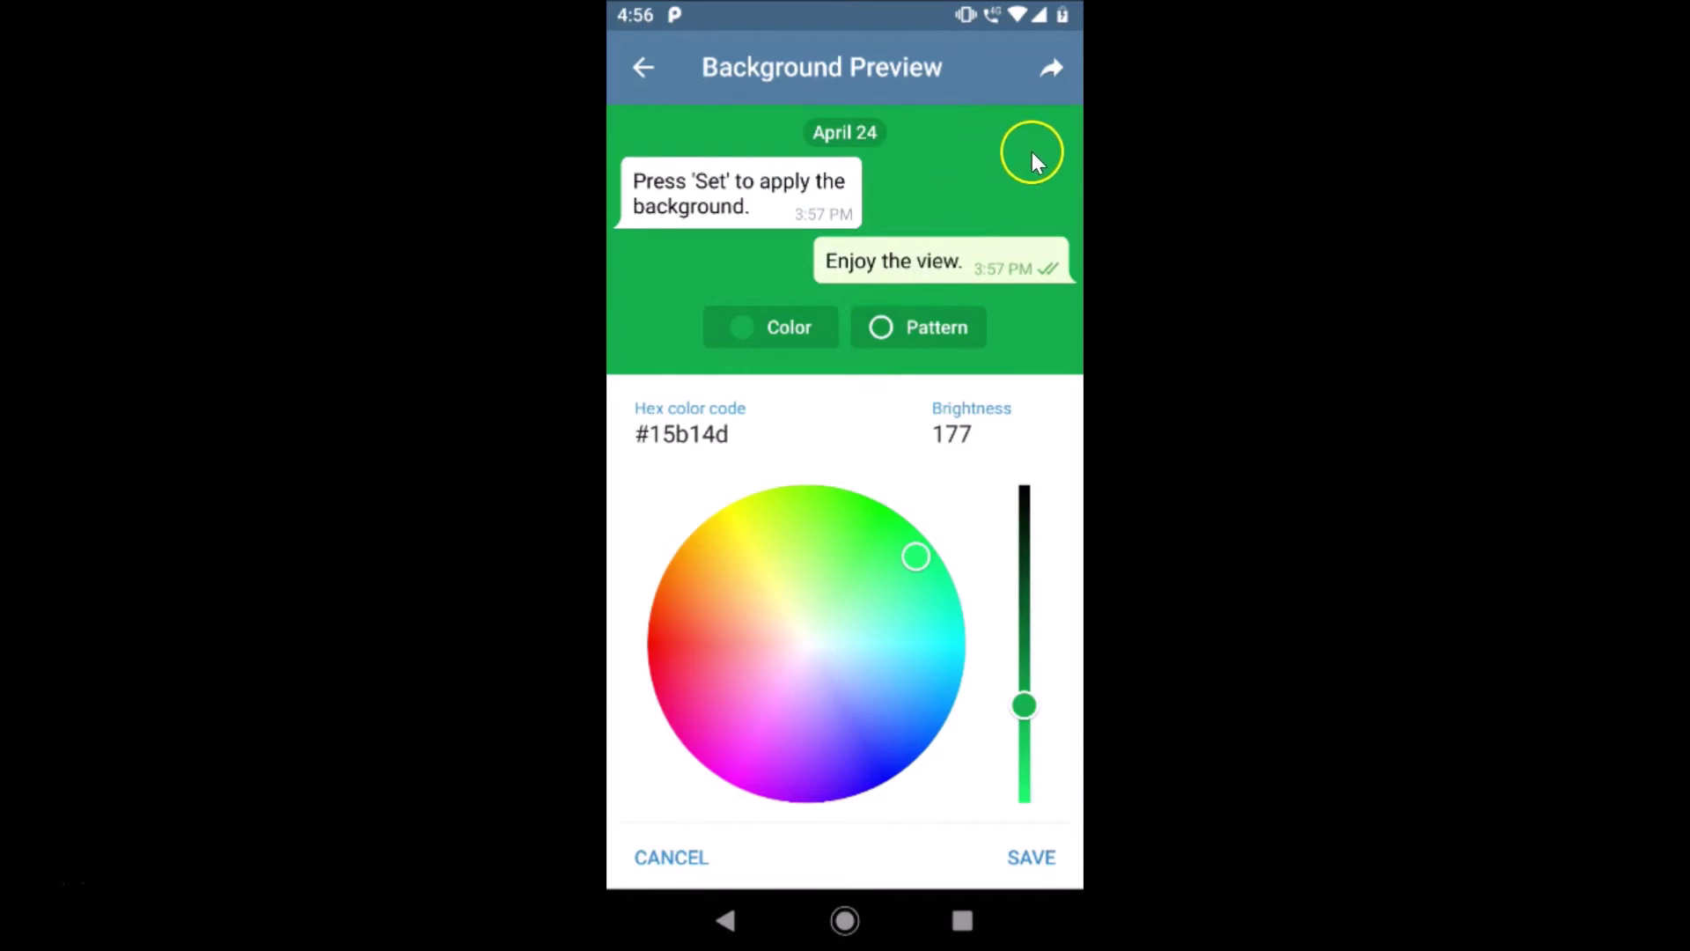
left_click(1028, 605)
left_click(1027, 588)
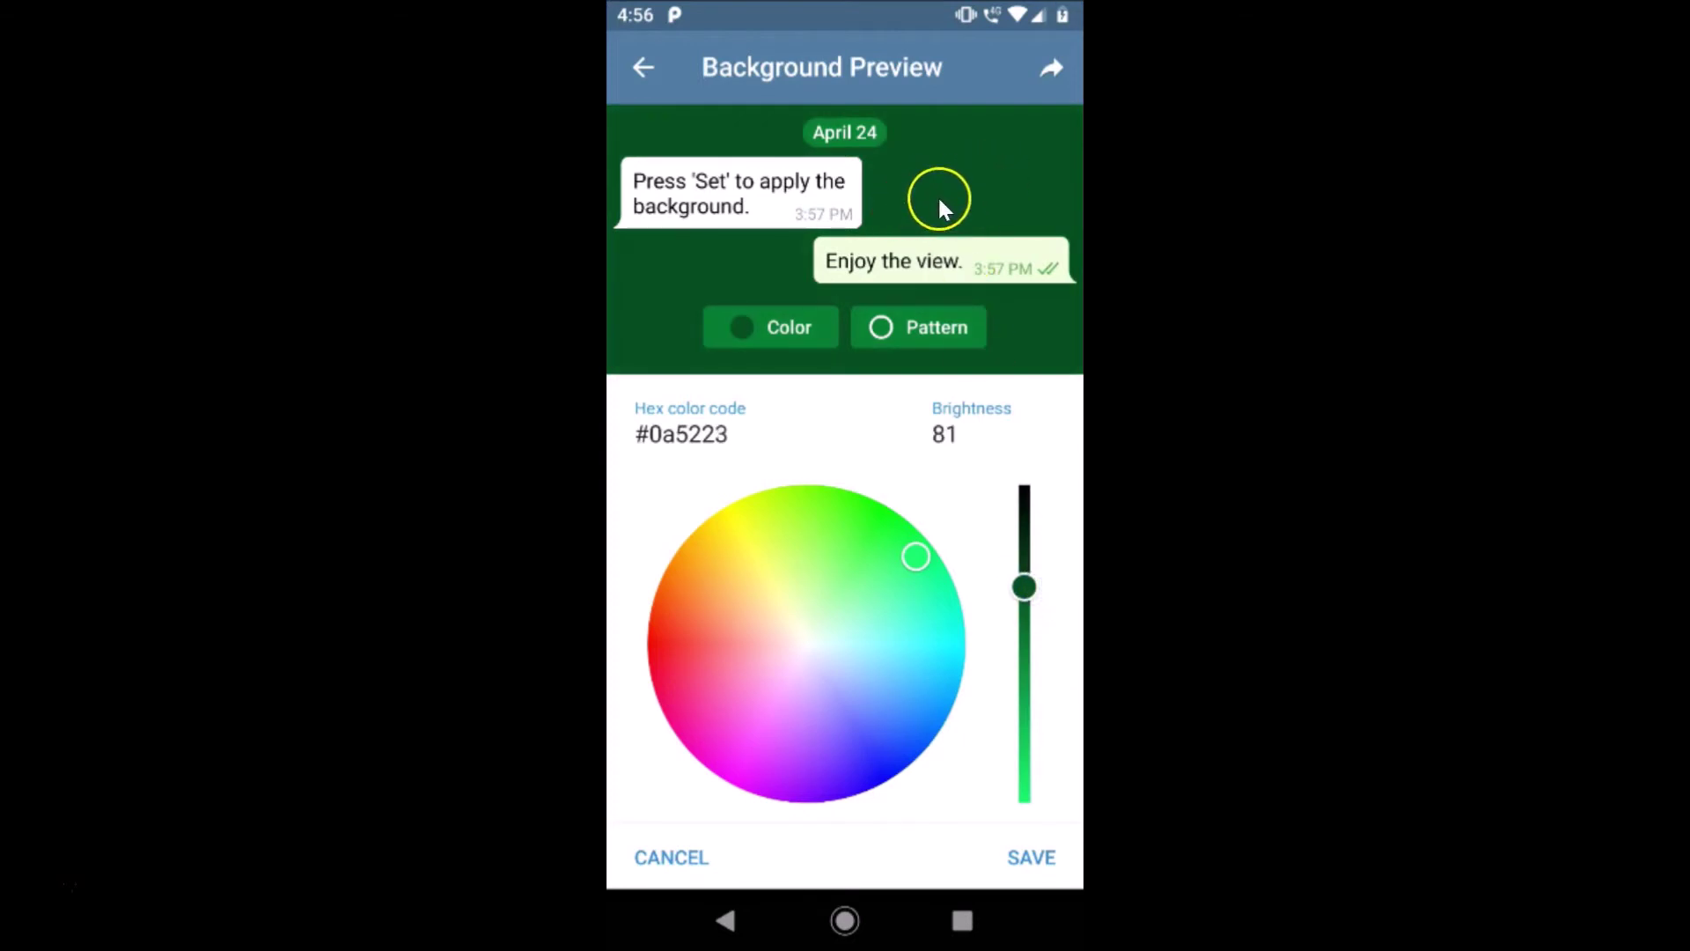
left_click(1041, 859)
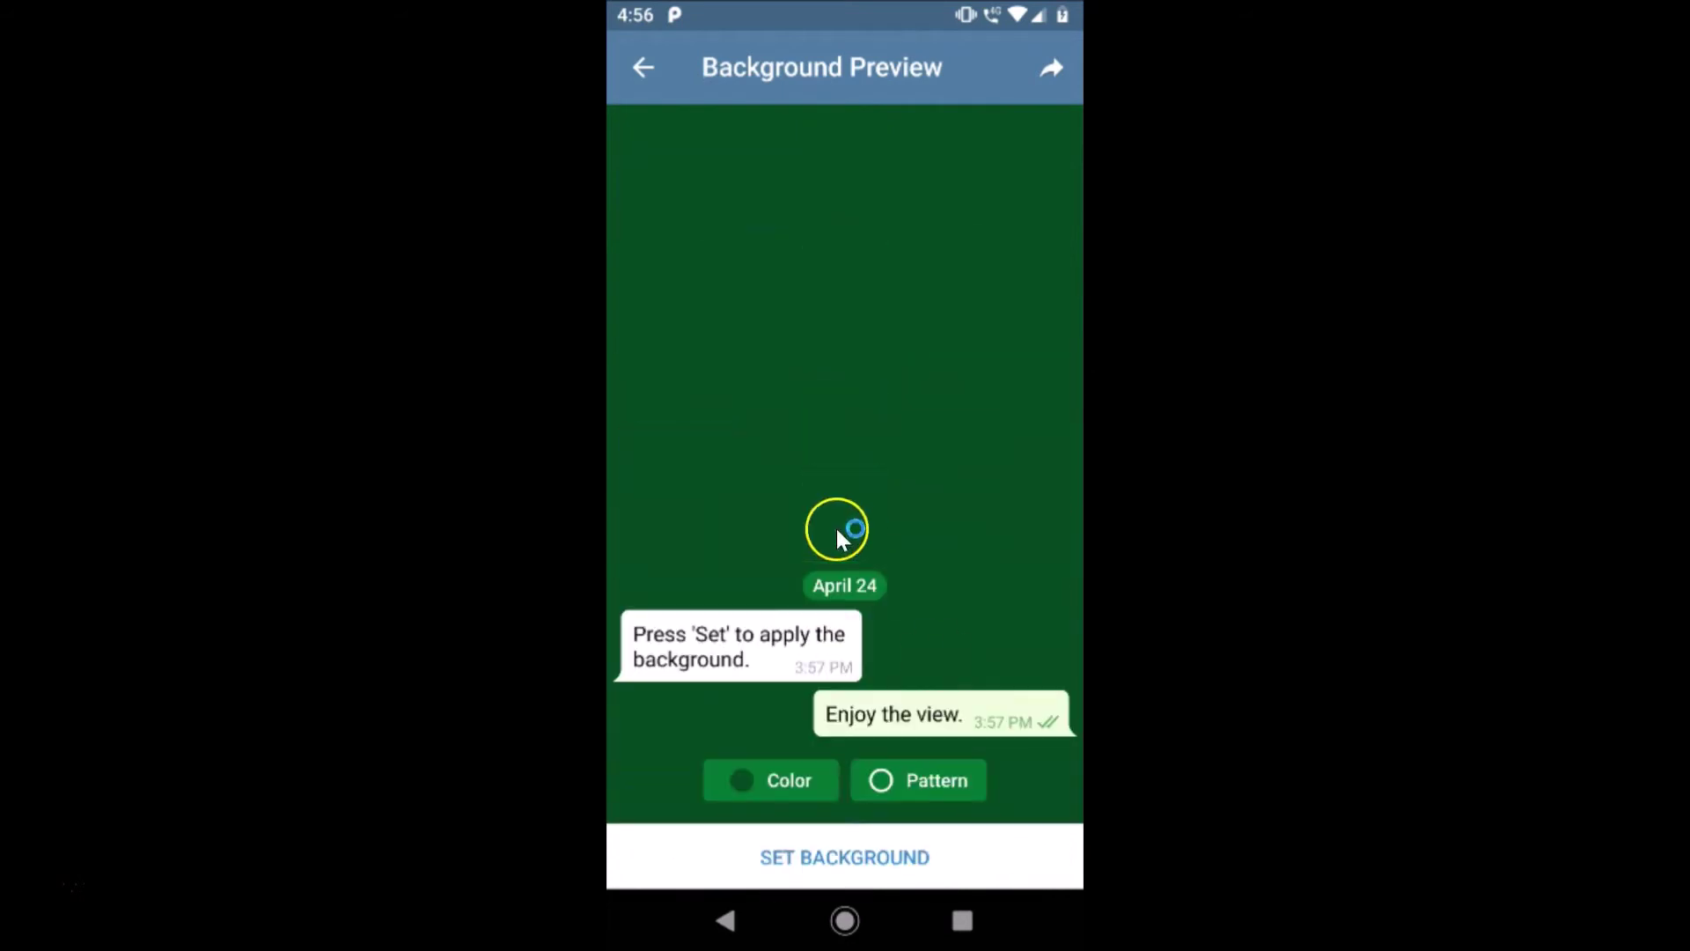
left_click(913, 782)
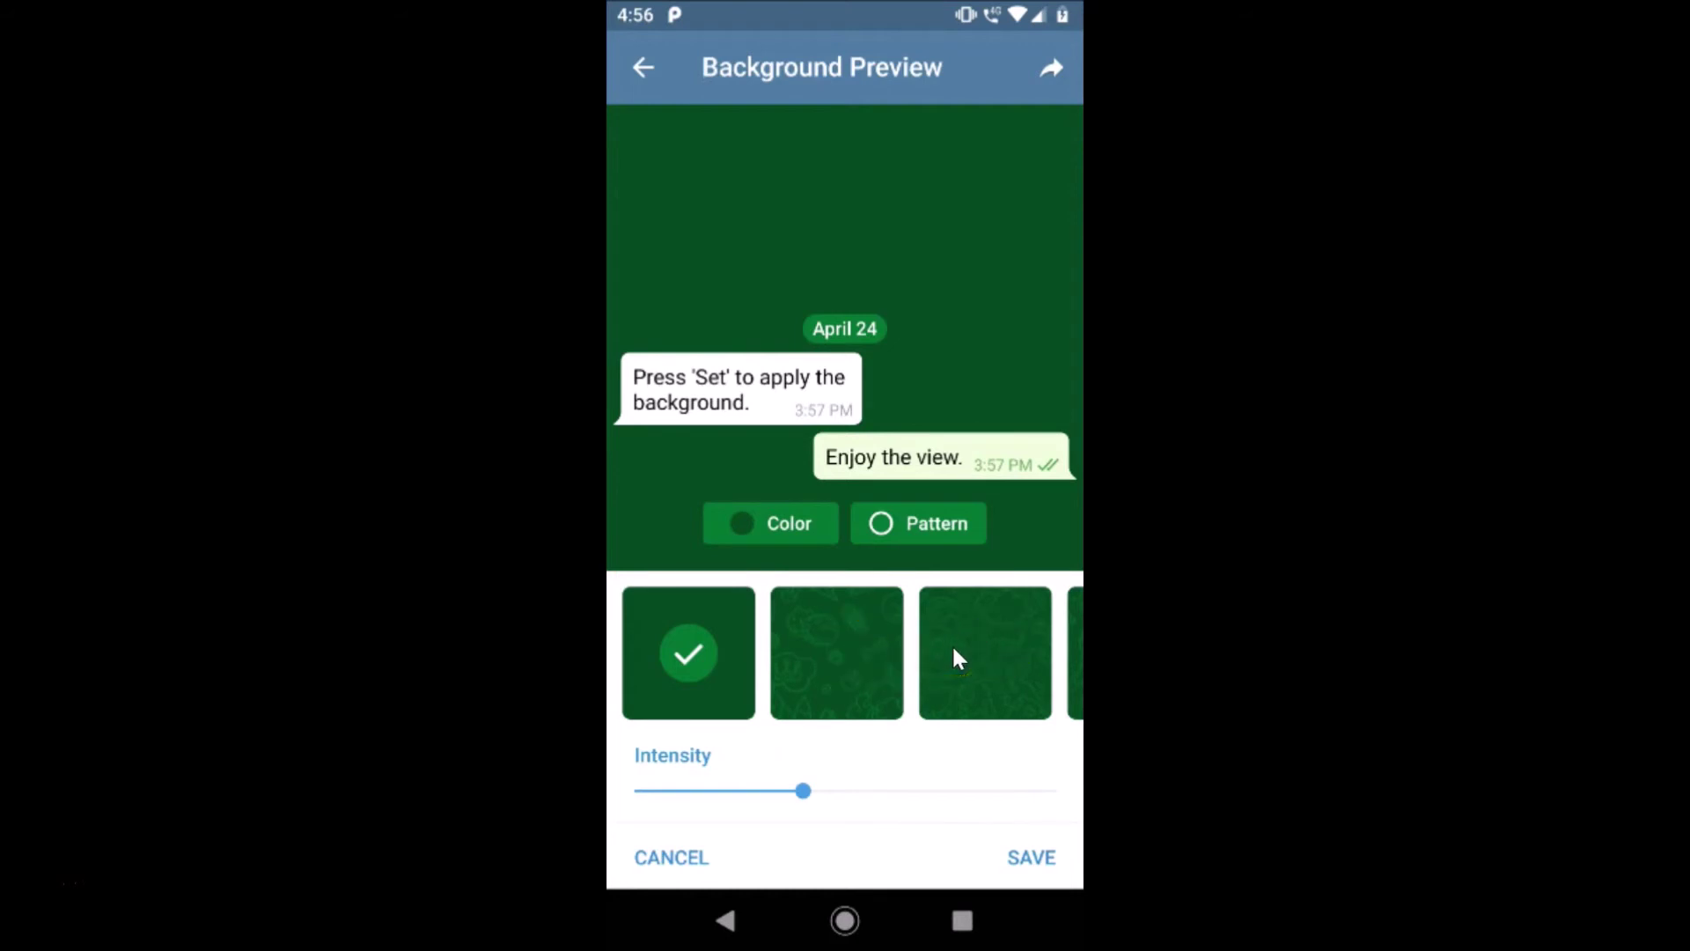
Step: Pick a doodle pattern for the dark green background, raise its intensity, and keep it
scroll(955, 655, "down", 3)
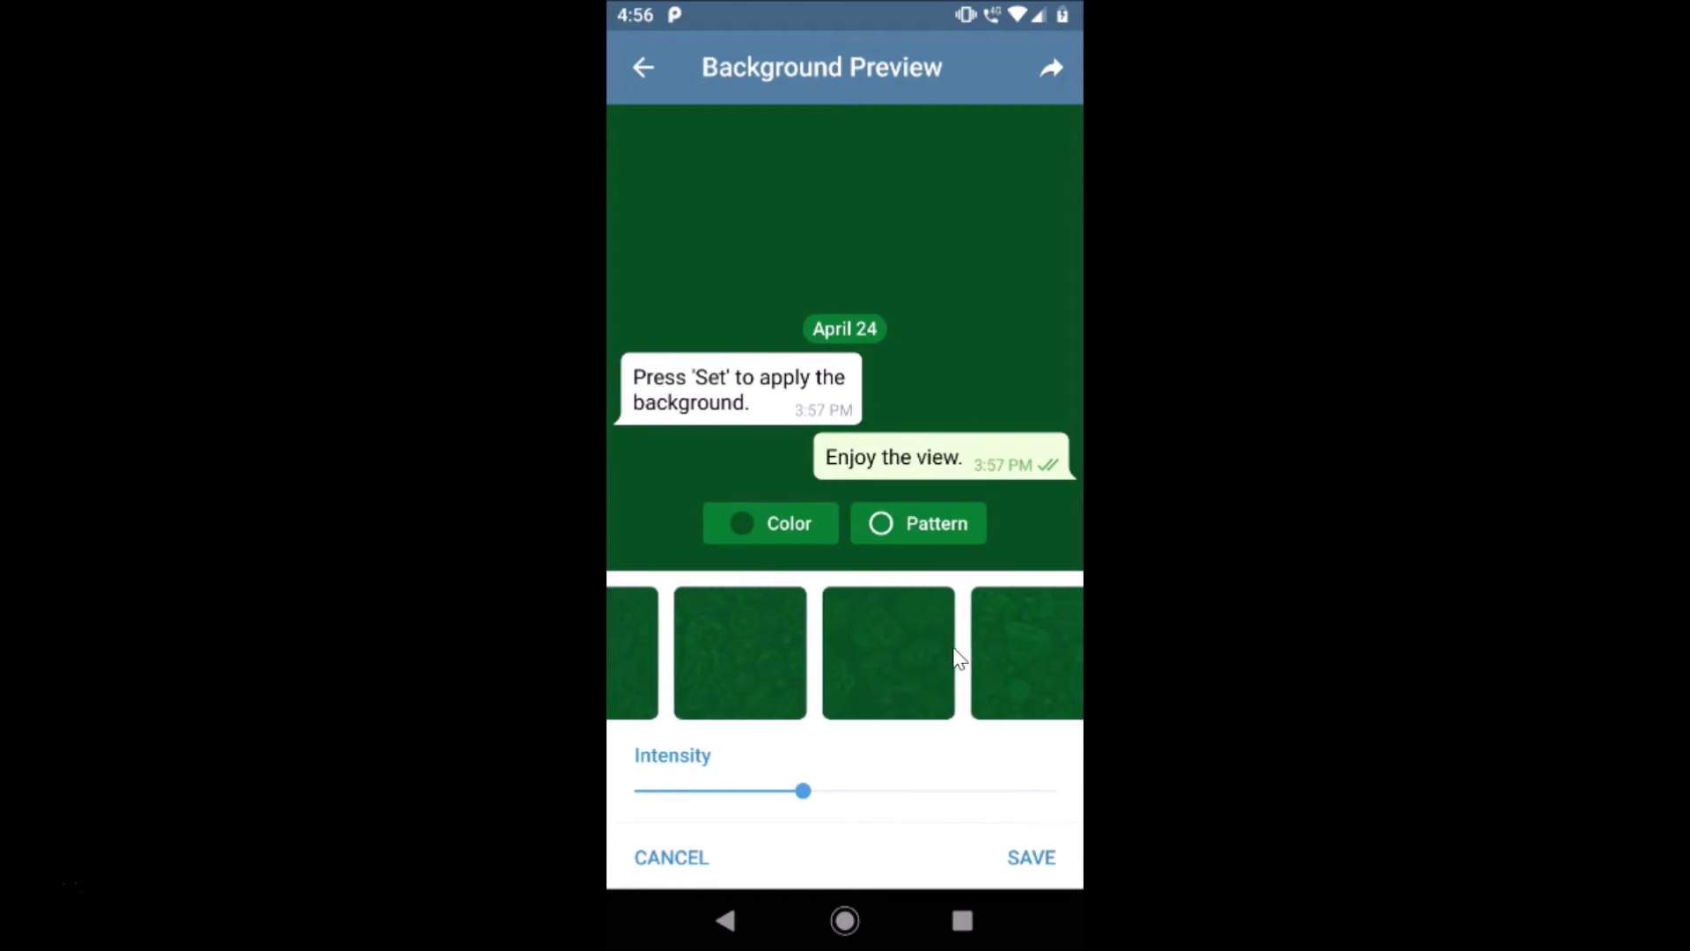
scroll(959, 658, "down", 1)
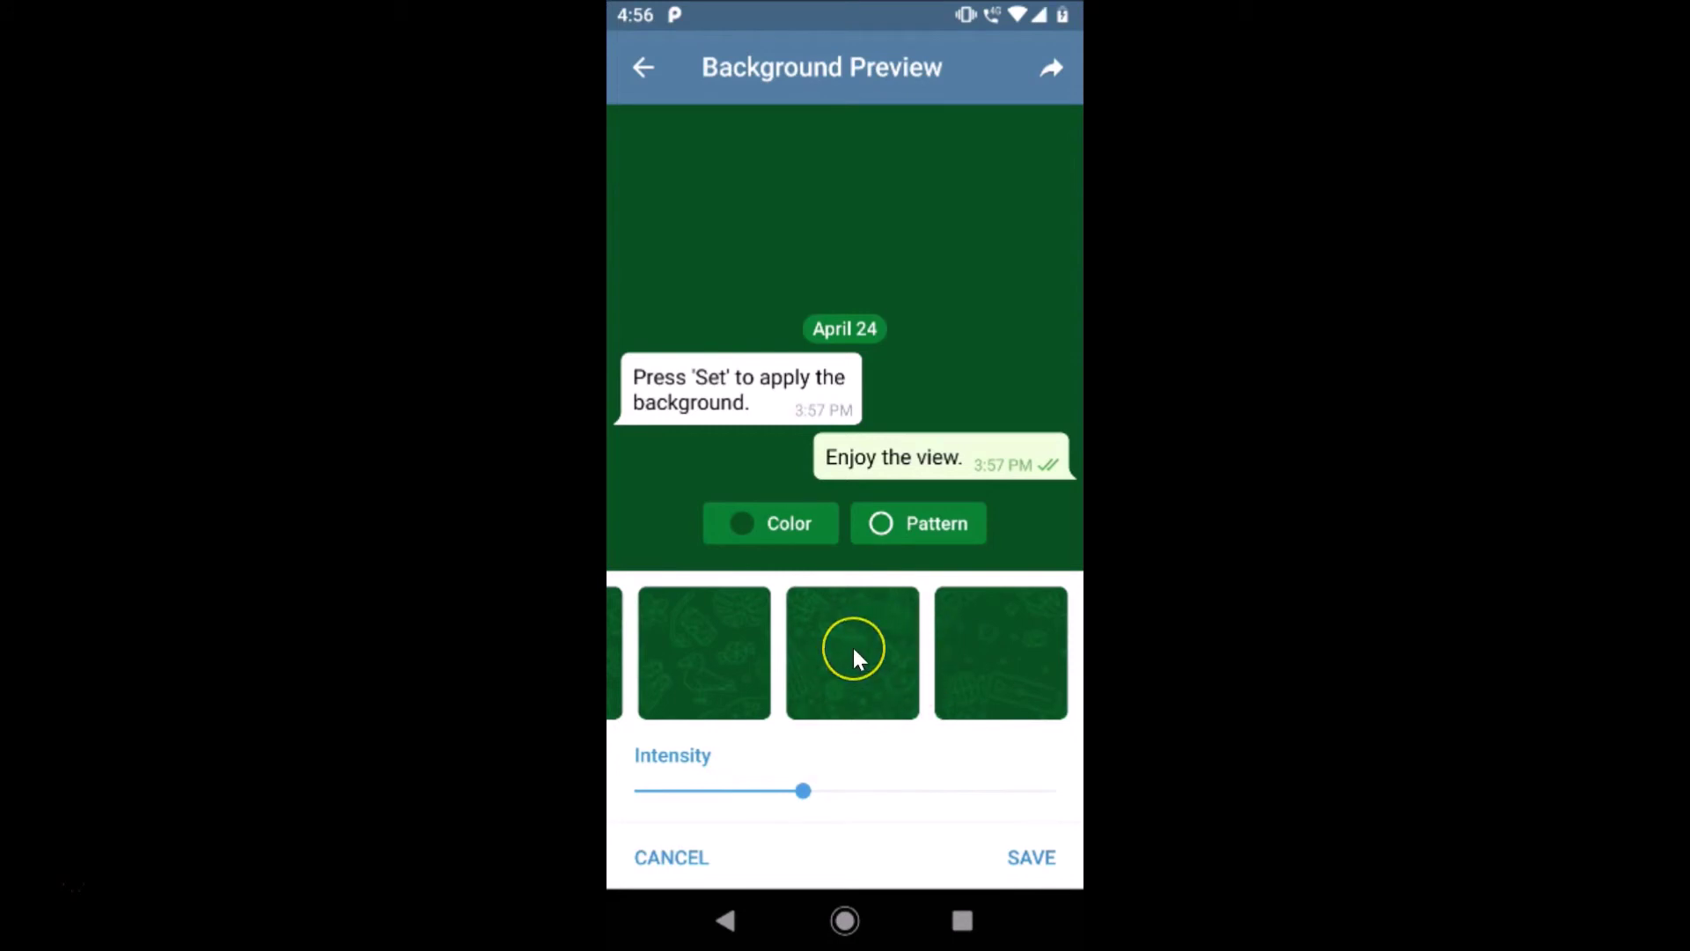
left_click(908, 227)
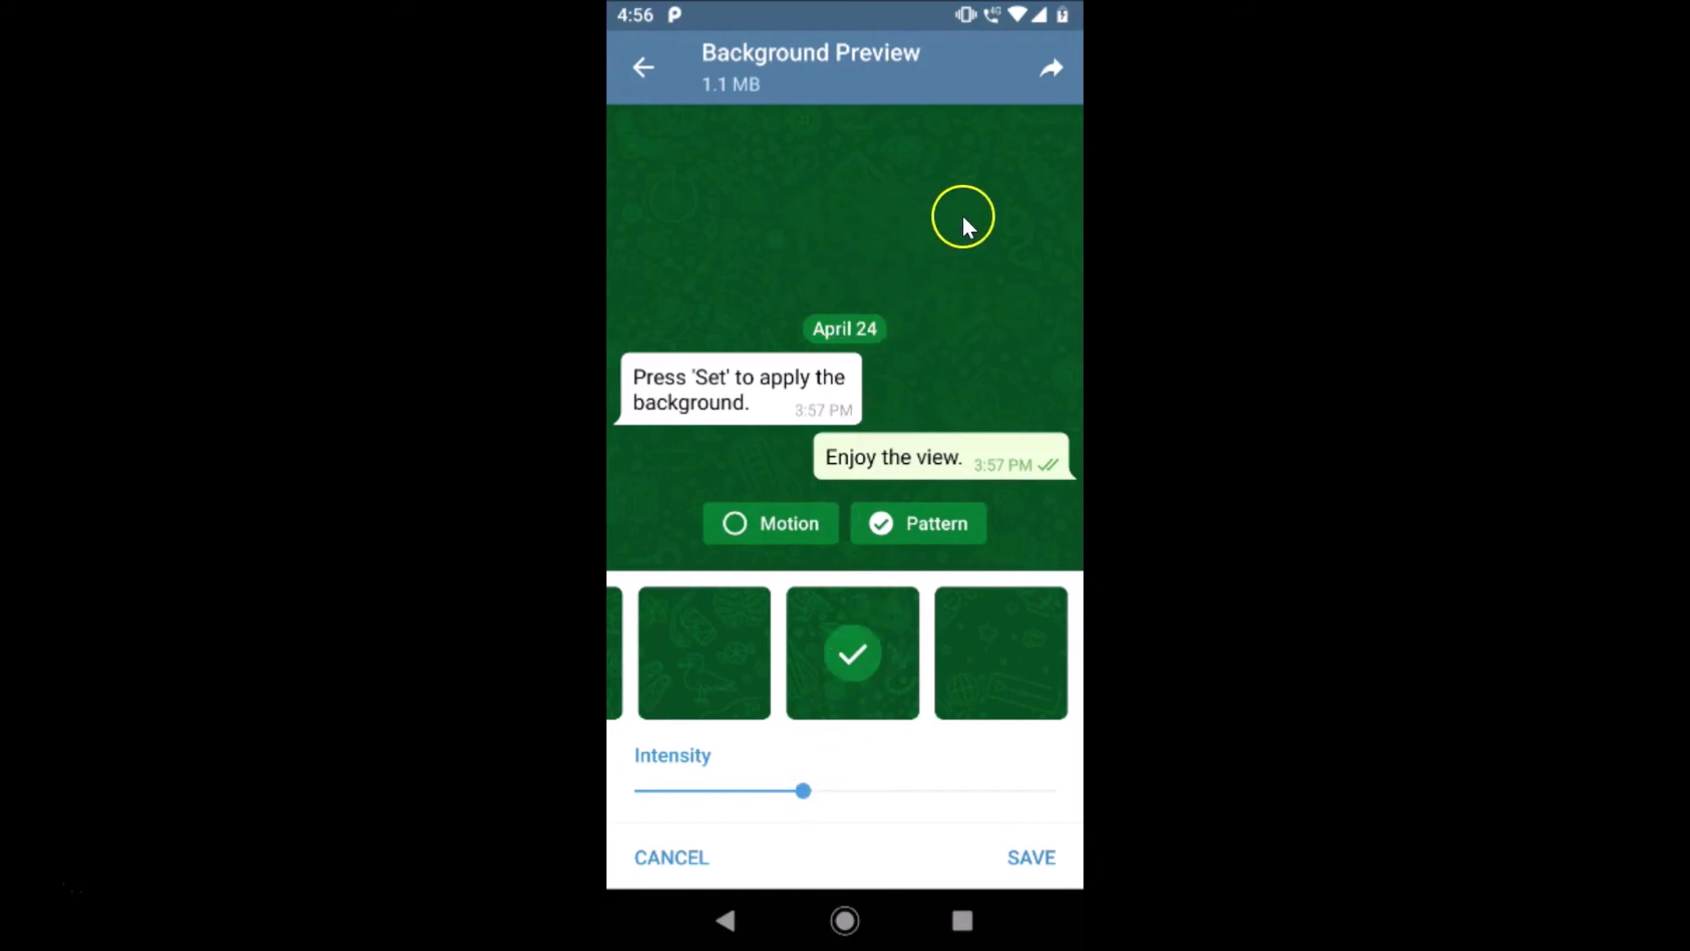
left_click_drag(803, 790, 913, 791)
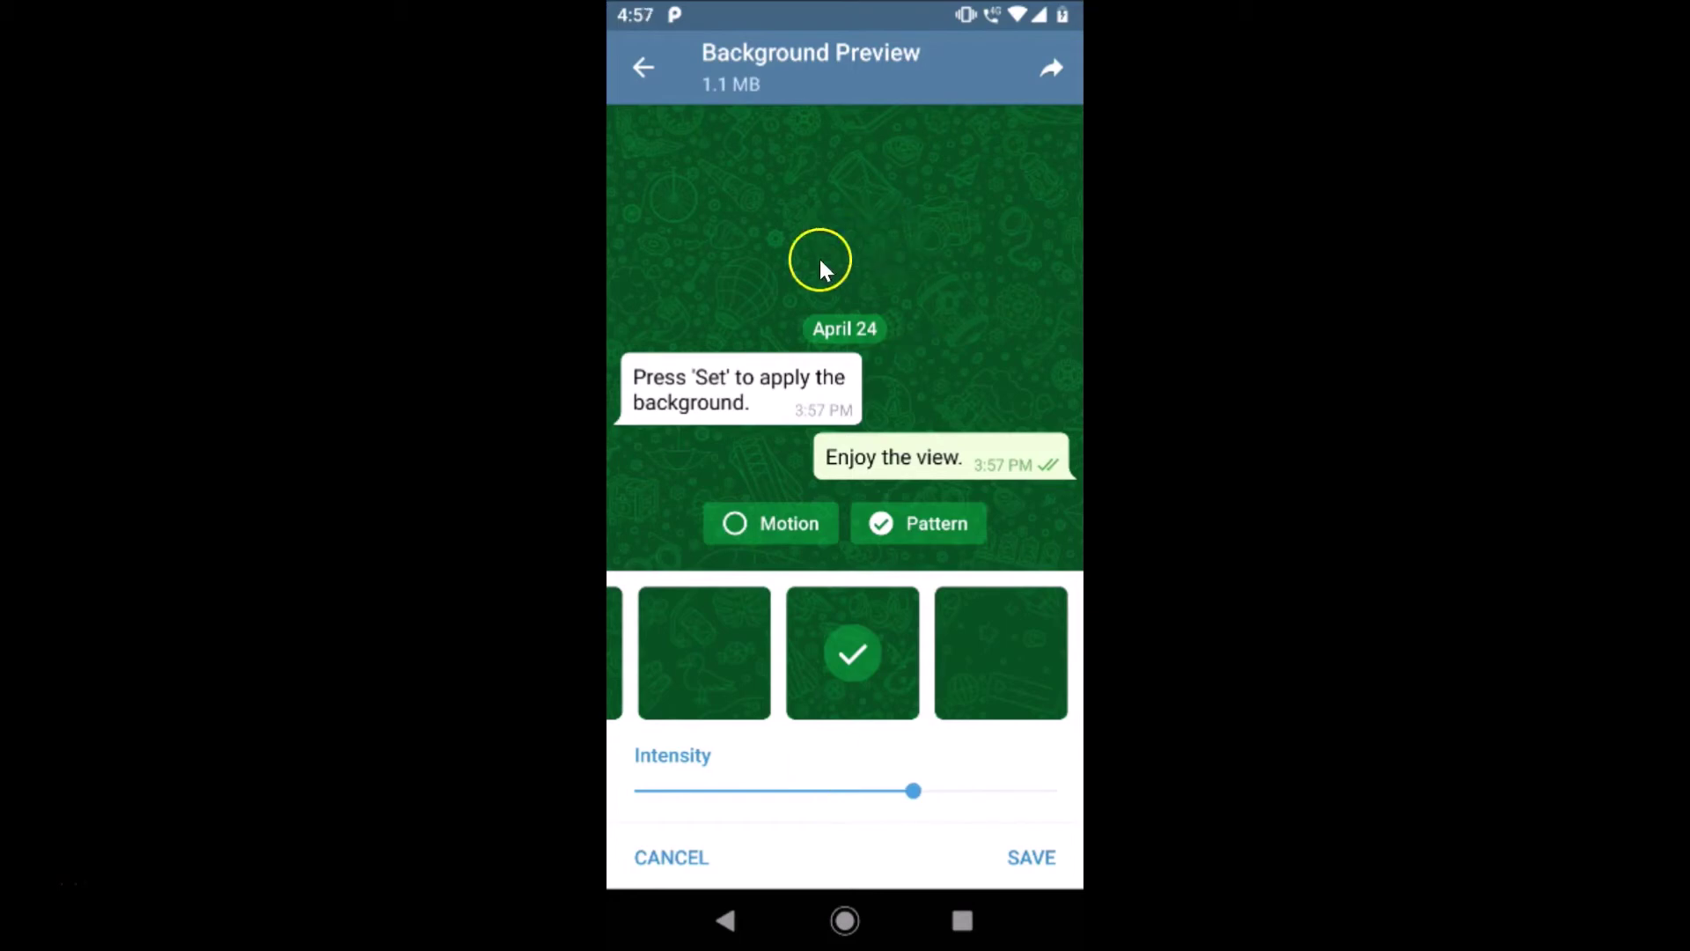
left_click(1039, 858)
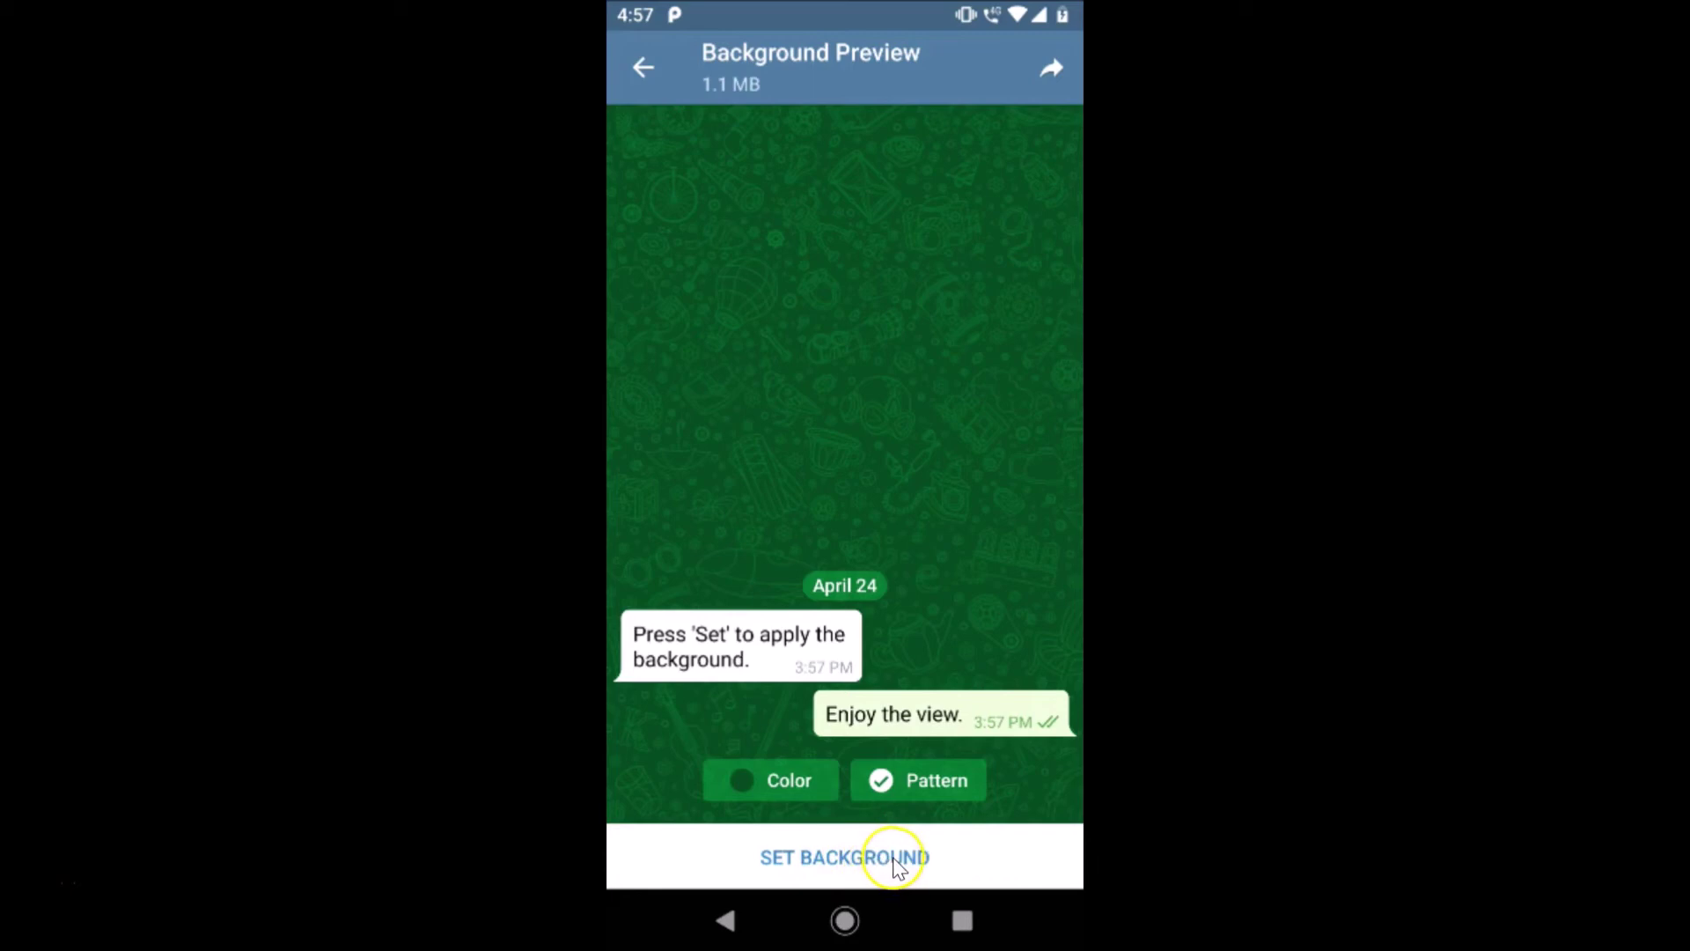
Step: Set the doodle-patterned dark green wallpaper for chats and back out of settings to the chat list
left_click(894, 858)
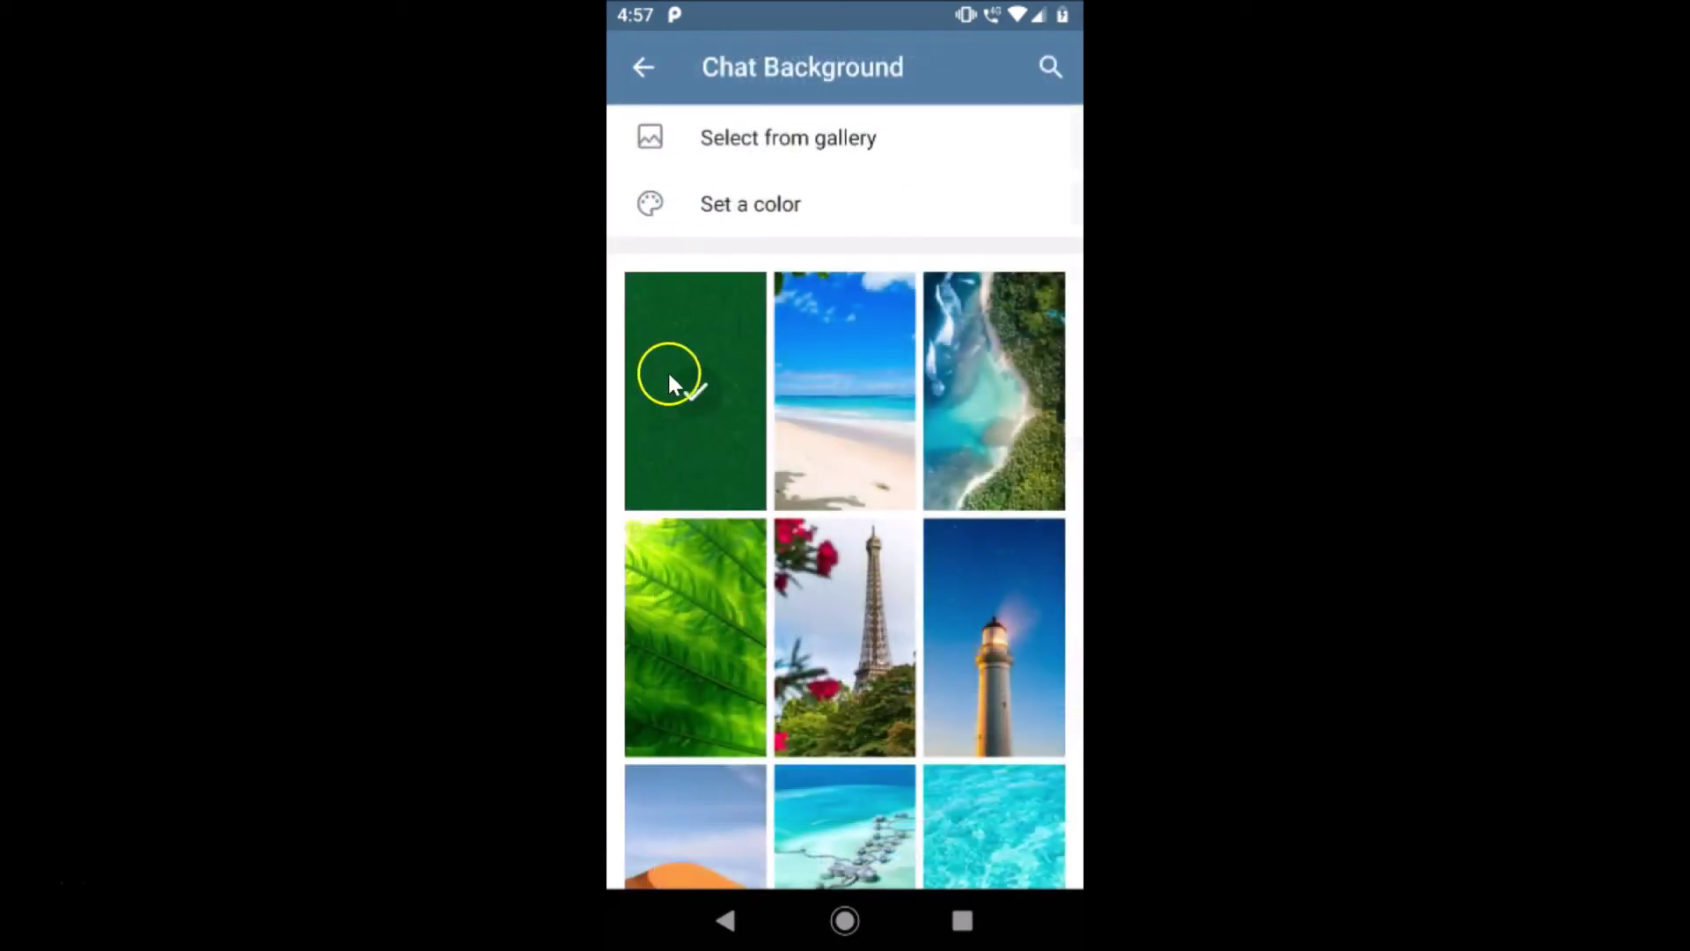
left_click(654, 65)
left_click(655, 65)
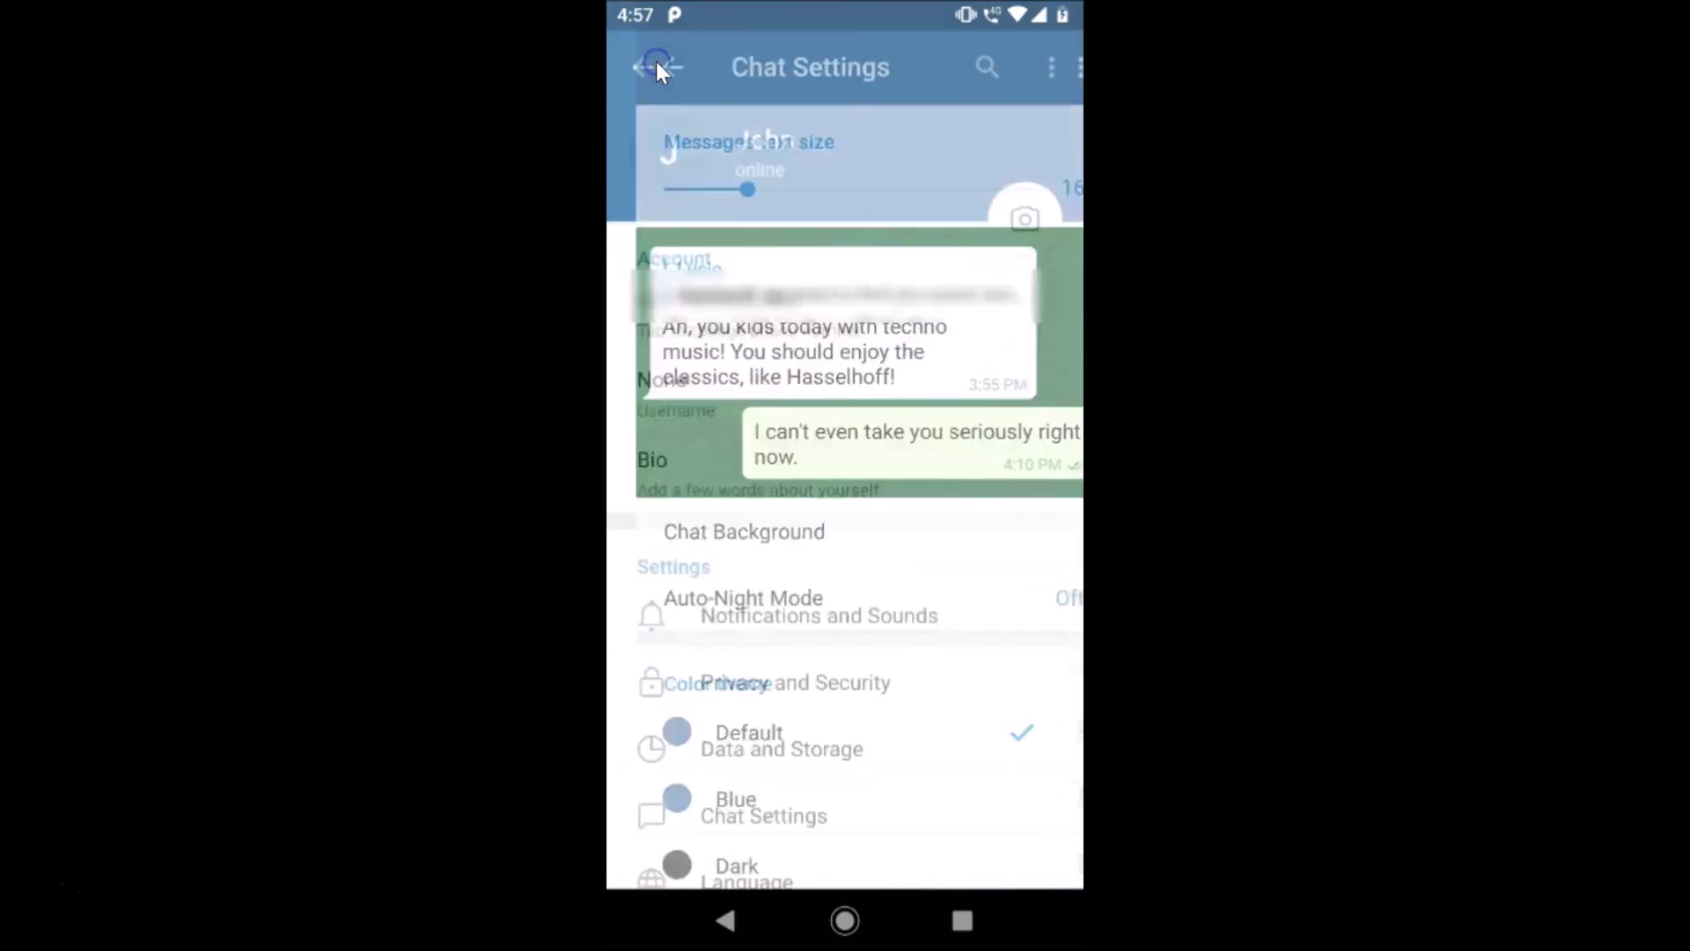
left_click(657, 61)
left_click(708, 127)
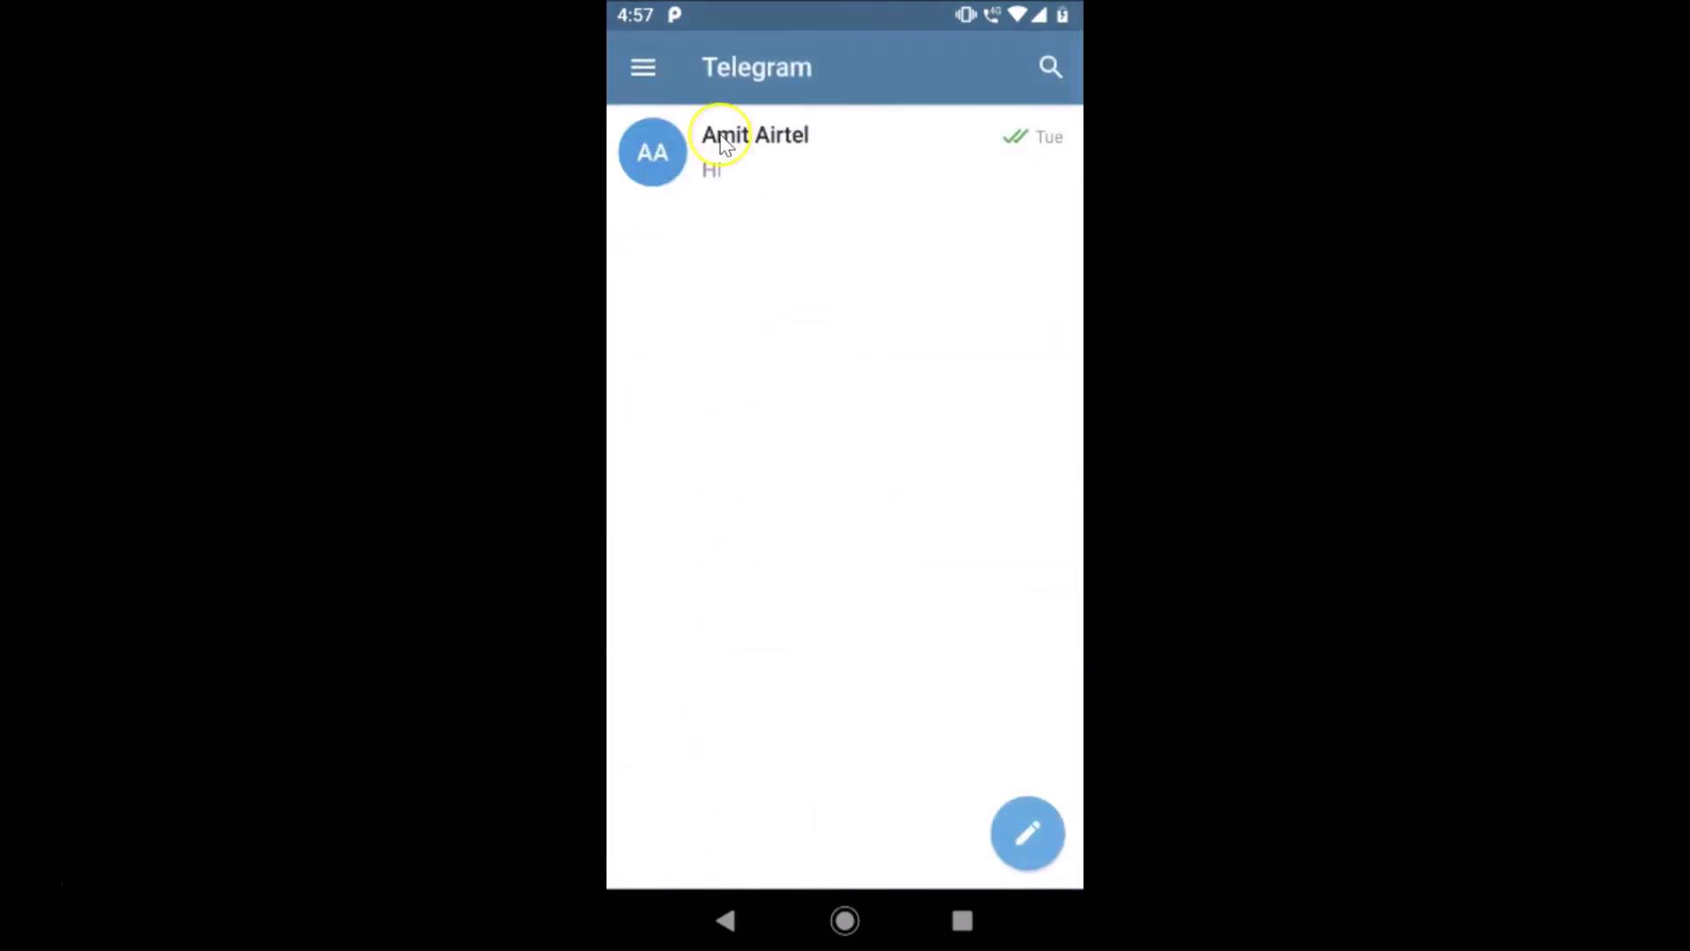
left_click(779, 157)
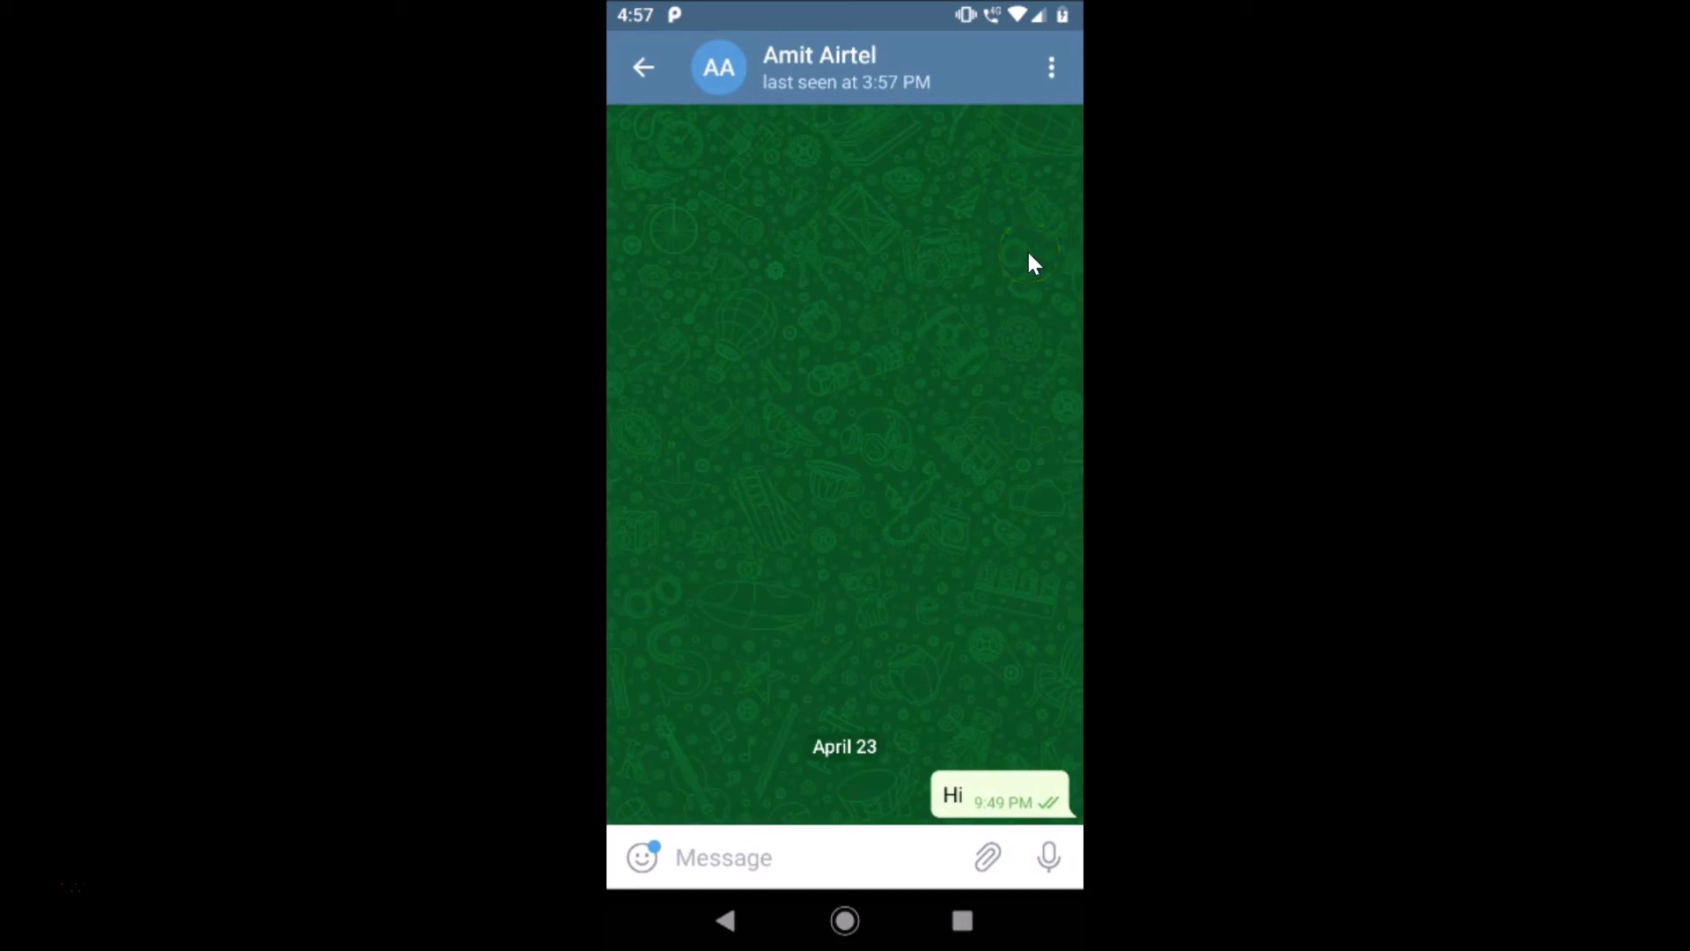
left_click(691, 135)
left_click(841, 298)
left_click(644, 67)
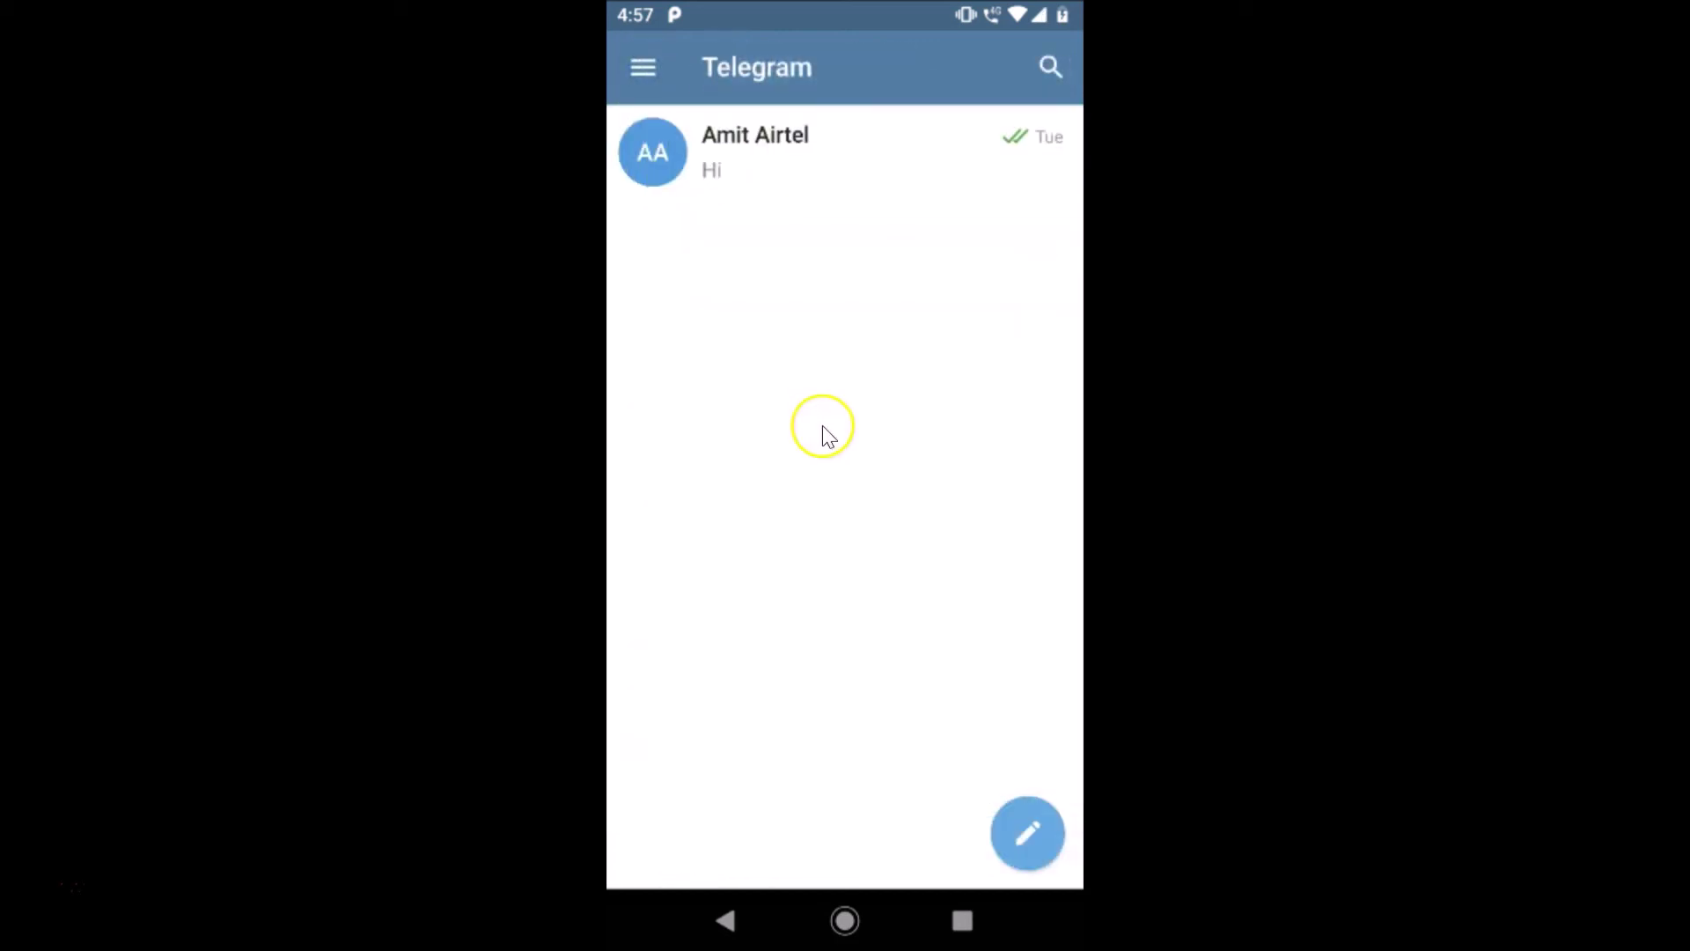
left_click(845, 295)
left_click(825, 287)
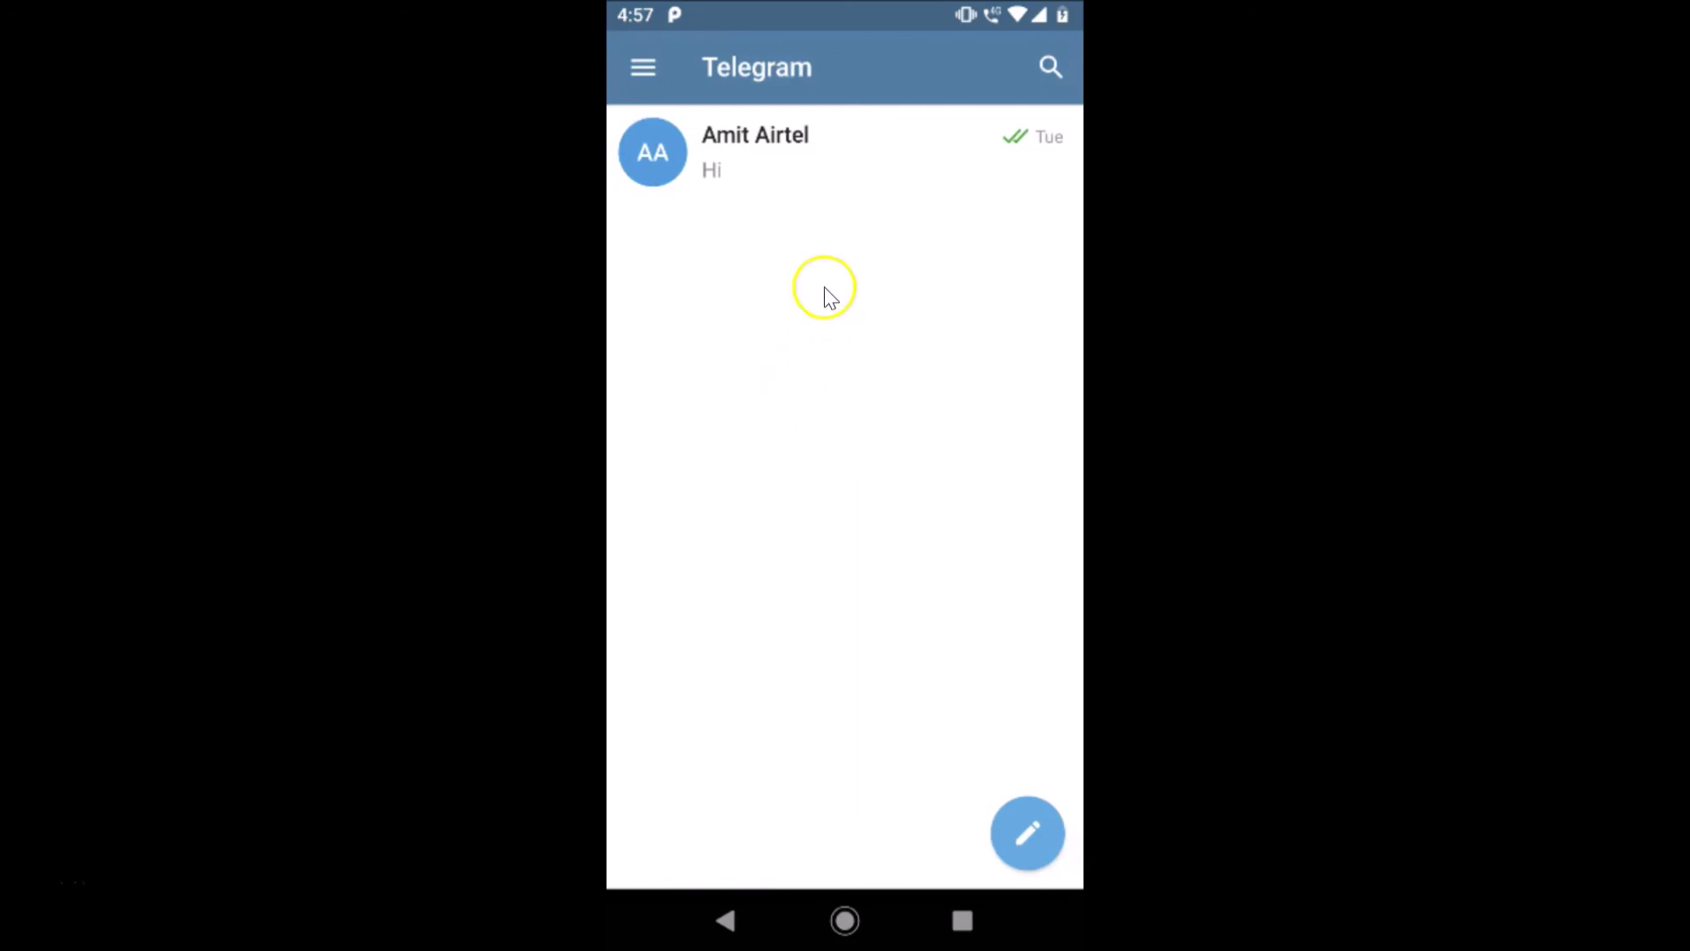